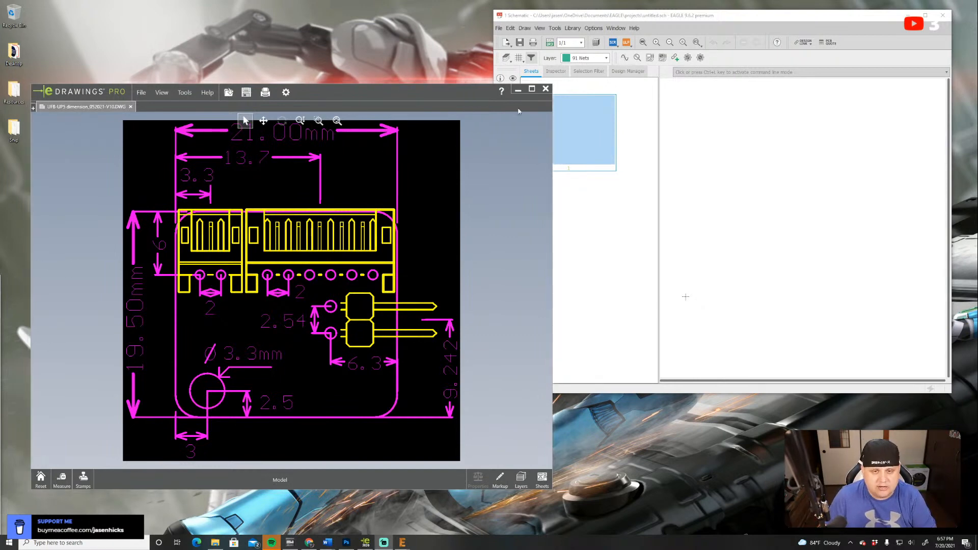
Shrink the eDrawings window beside the schematic and enlarge the schematic editor so both fit on the desktop
drag(509, 91, 450, 29)
mouse_move(469, 428)
mouse_down()
mouse_move(466, 203)
mouse_move(245, 181)
mouse_up()
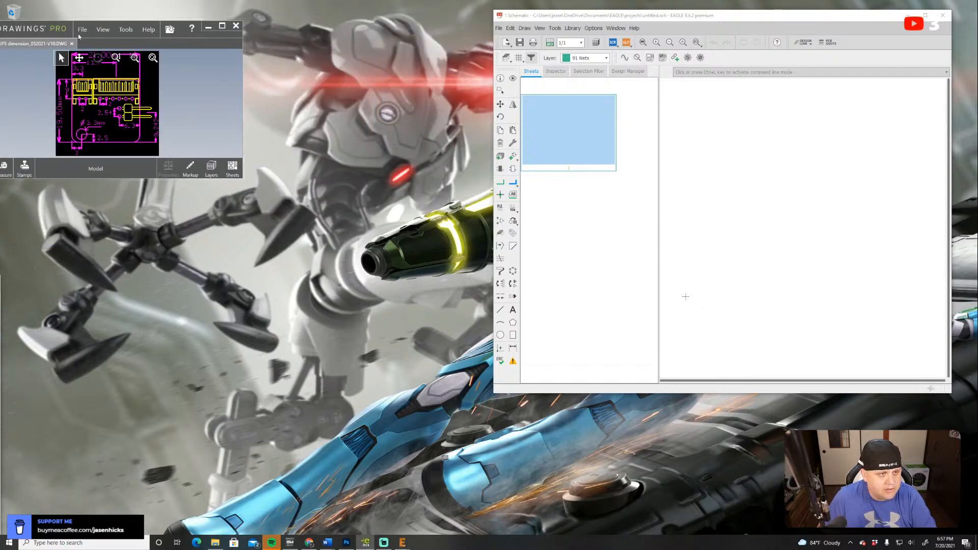
drag(69, 25, 129, 30)
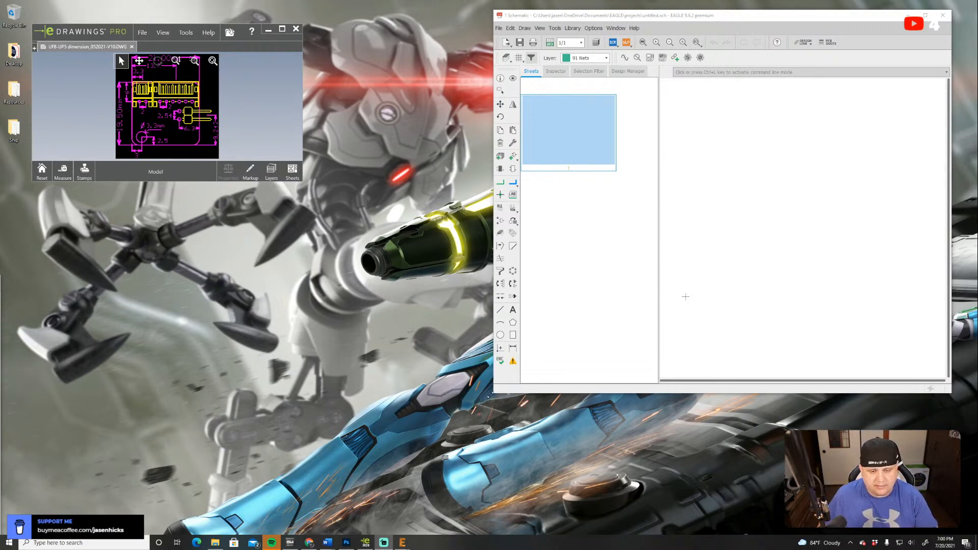
drag(491, 395, 316, 435)
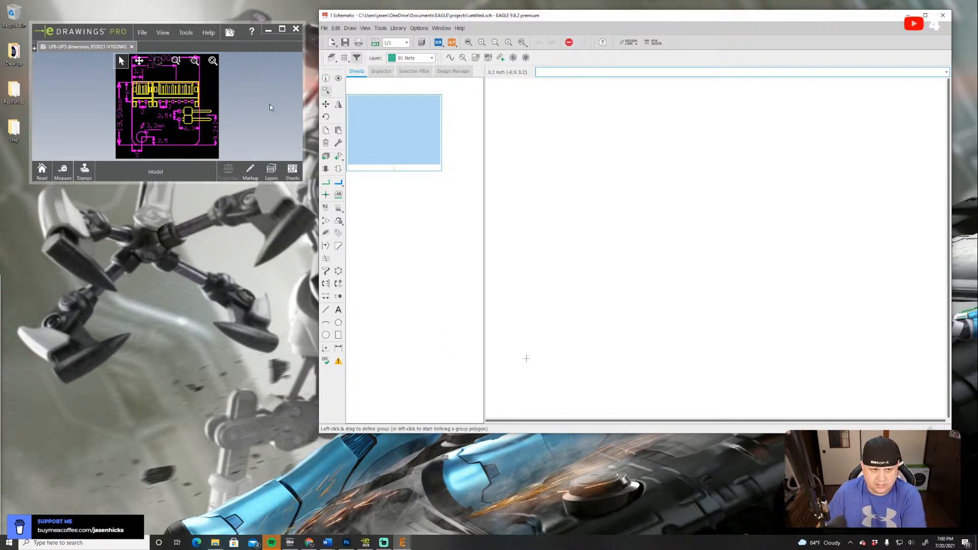
Start adding a part and expand the con-JST PH connector library
click(338, 156)
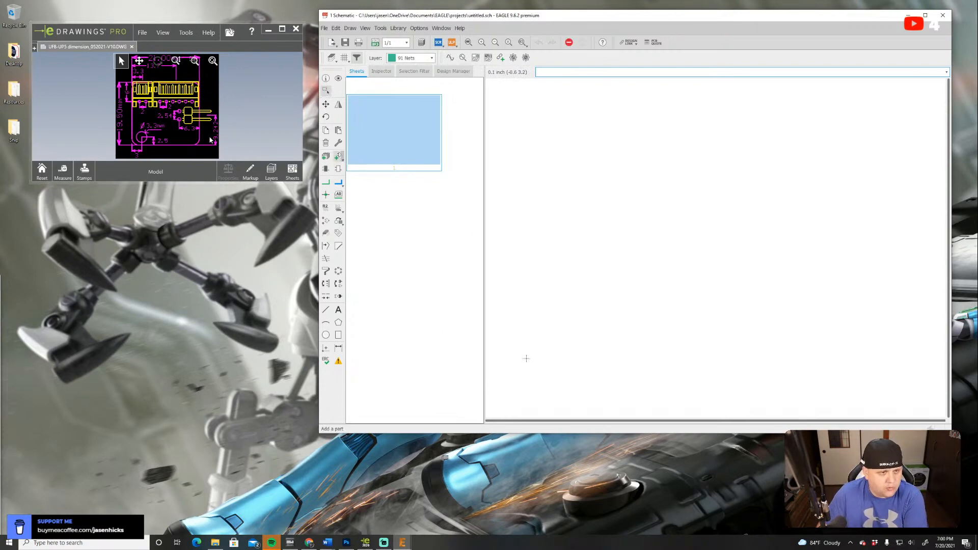
drag(165, 7, 375, 175)
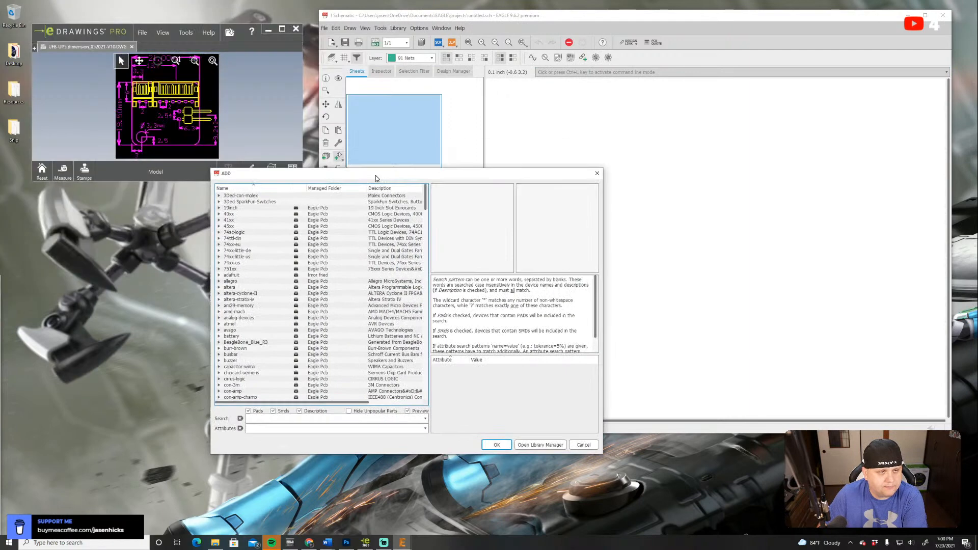
scroll(266, 306, down, 1)
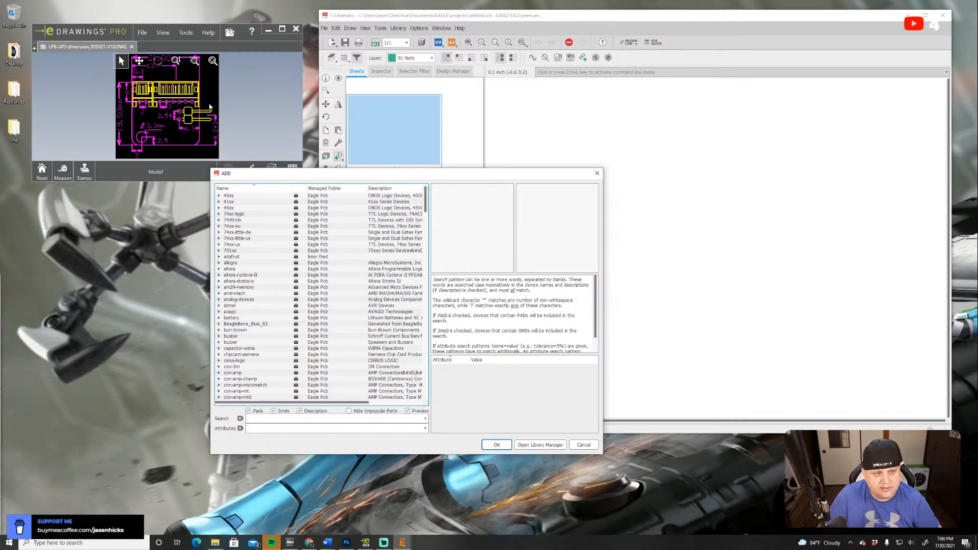
scroll(289, 316, down, 10)
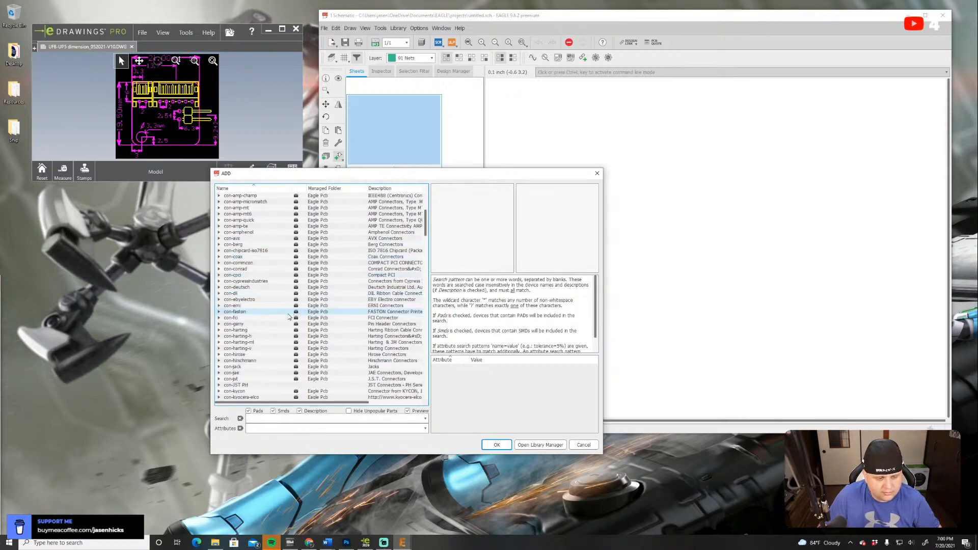
click(219, 379)
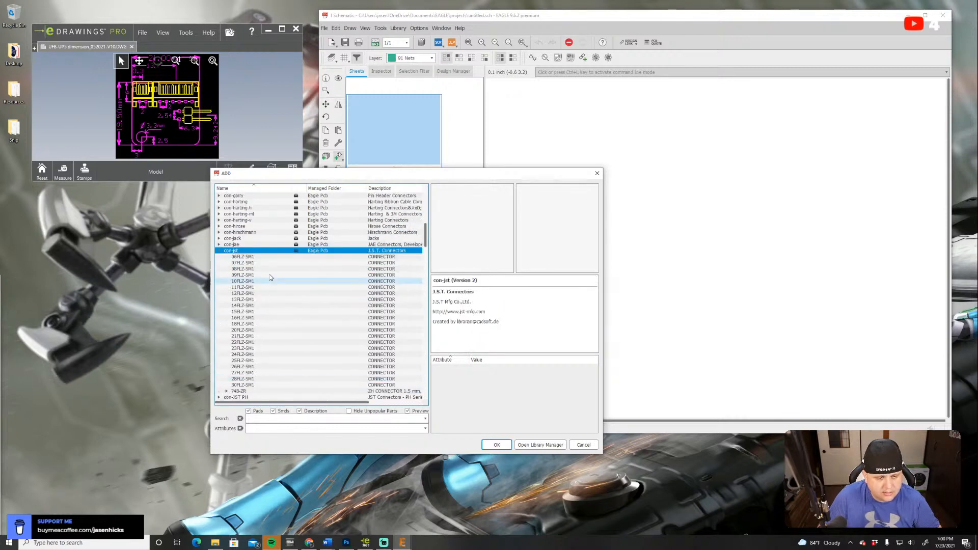
scroll(263, 306, down, 1)
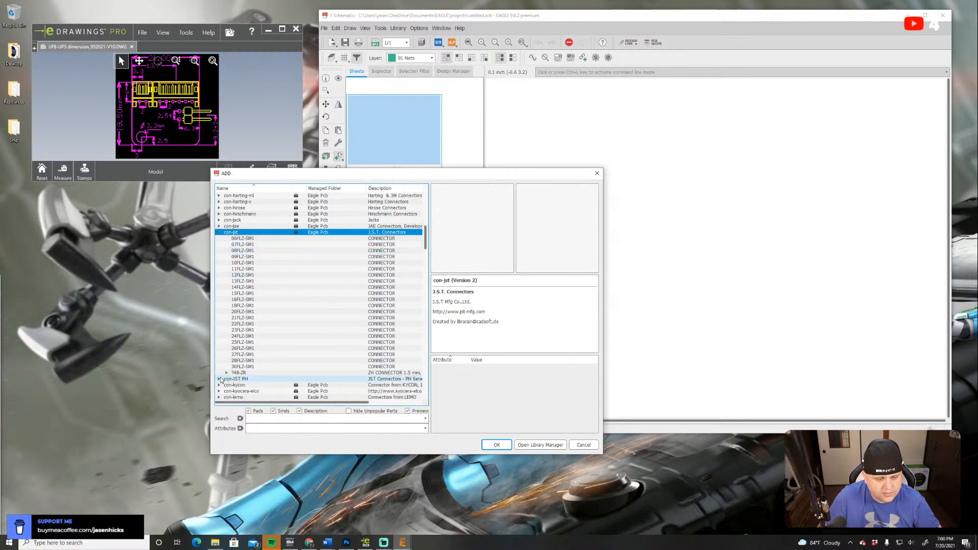
click(219, 232)
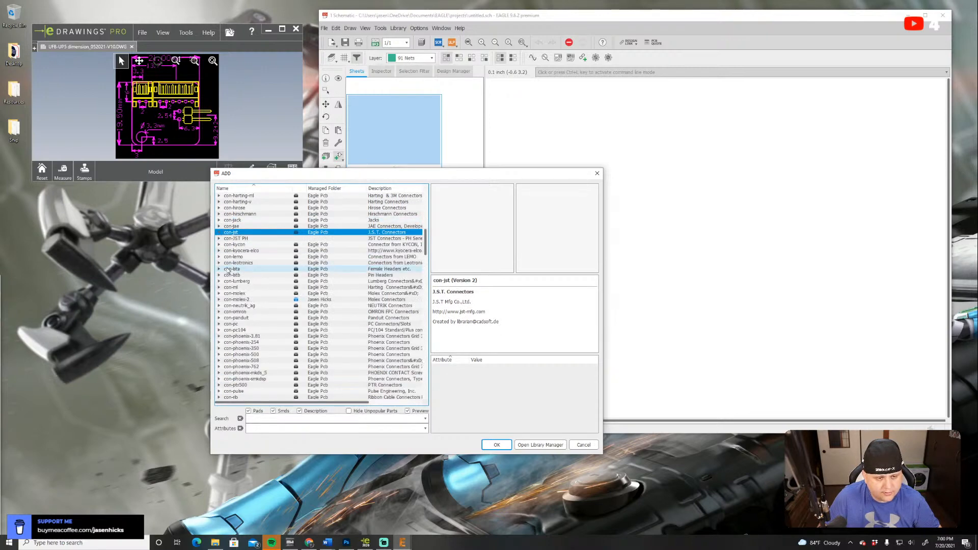
click(219, 239)
Compare the B2B-PH variants and place the through-hole B2B-PH-KL two-pin connector in the upper part of the sheet
click(248, 214)
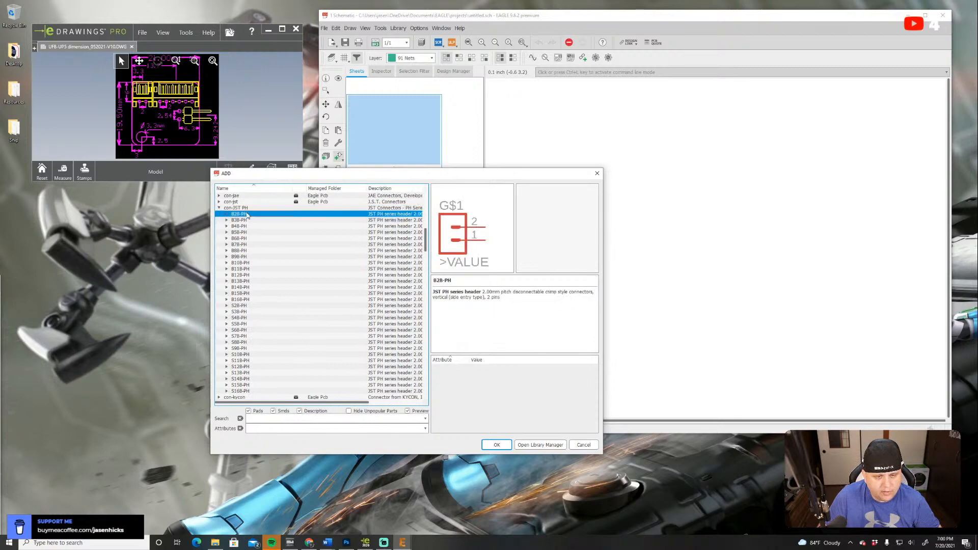
click(227, 214)
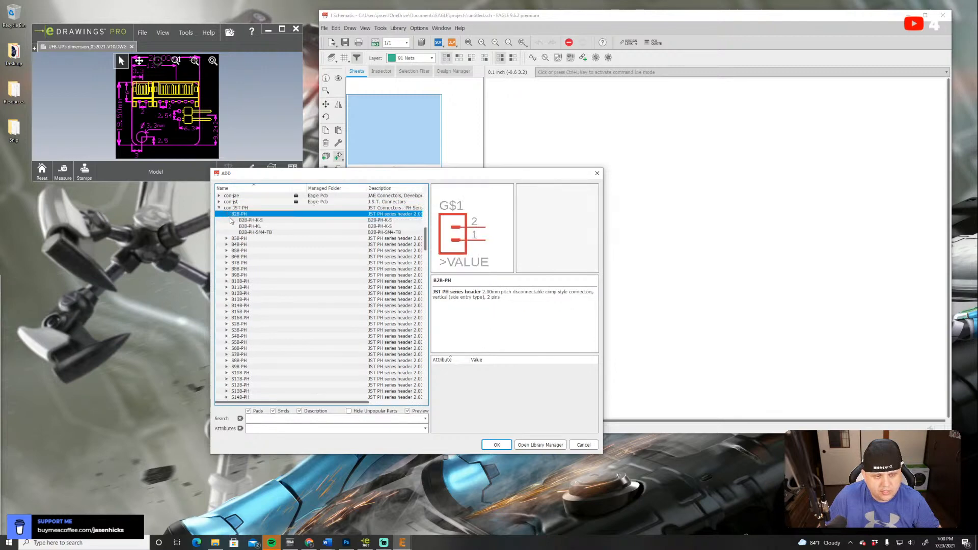
click(249, 220)
click(250, 226)
click(251, 233)
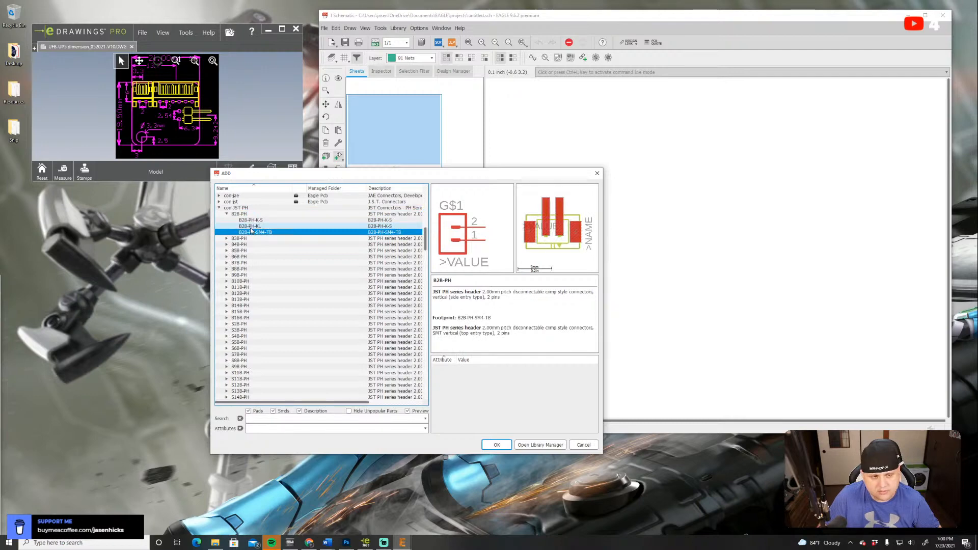
click(251, 228)
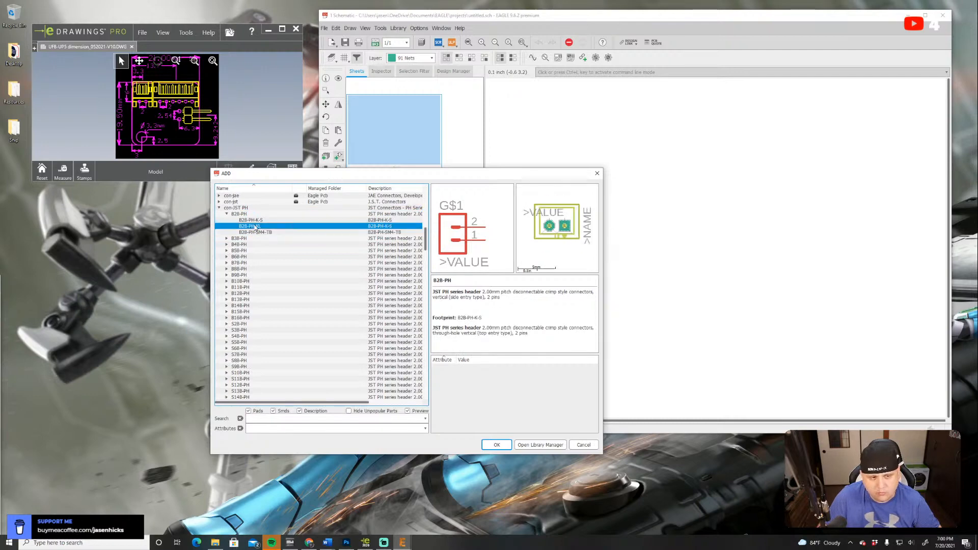
click(497, 445)
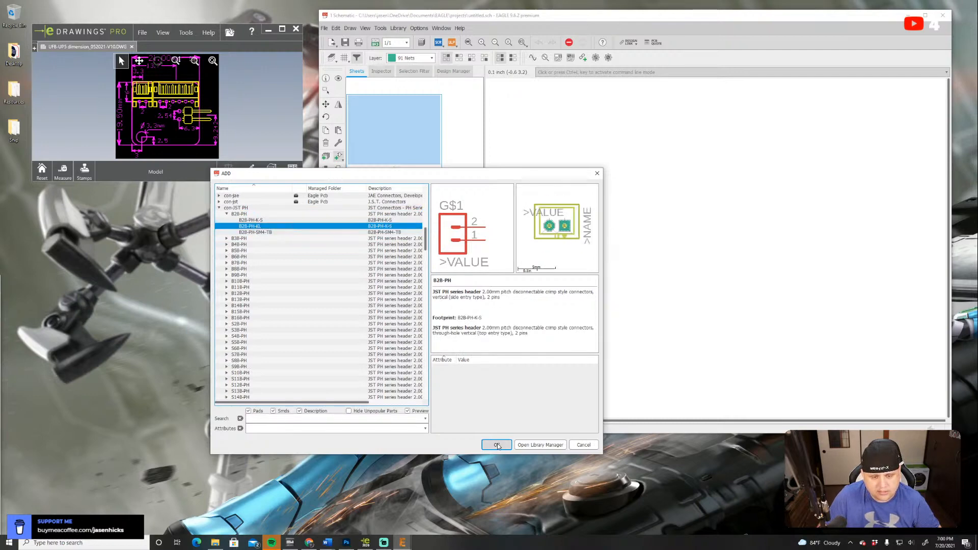
click(546, 135)
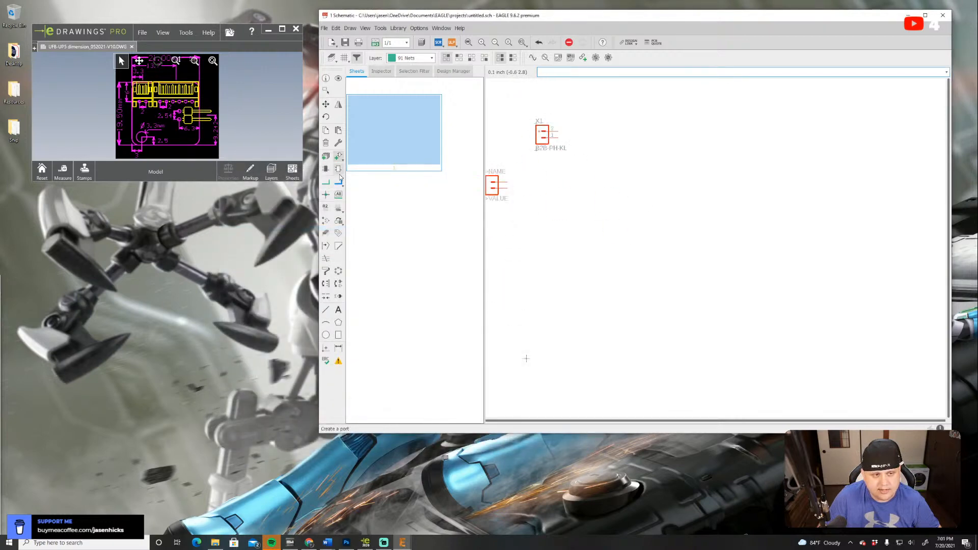
Add the six-pin B6B-PH-K-S connector from the con-JST PH library directly below the two-pin connector
key(Escape)
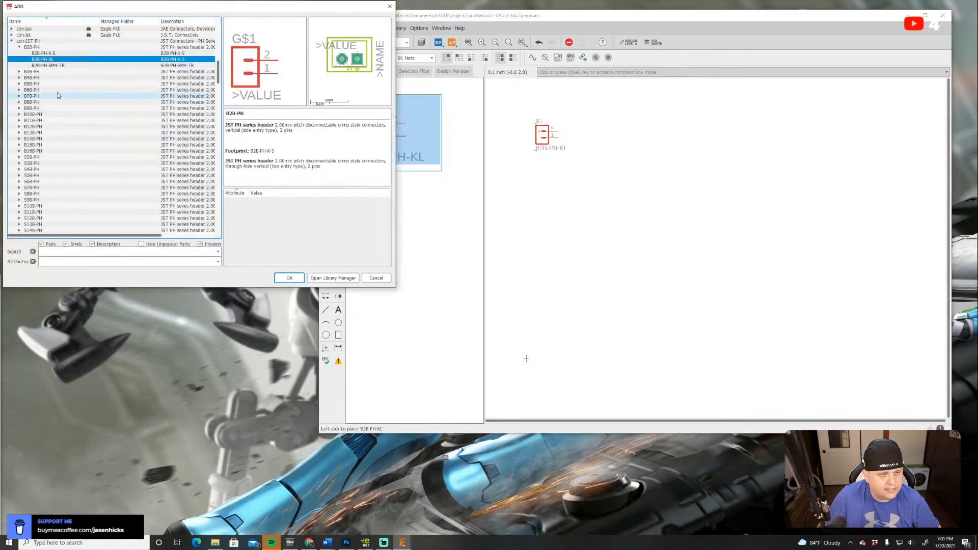
click(31, 91)
click(19, 90)
click(43, 96)
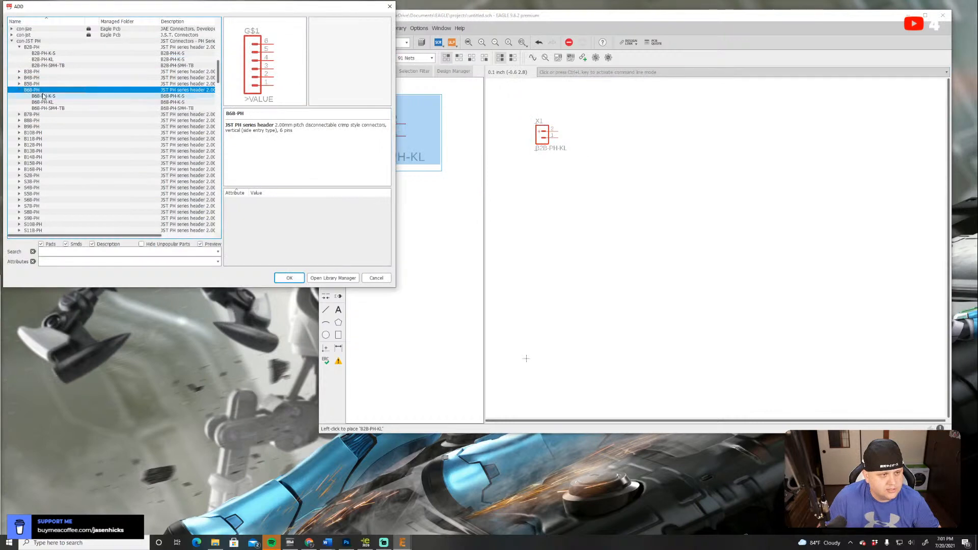
click(288, 279)
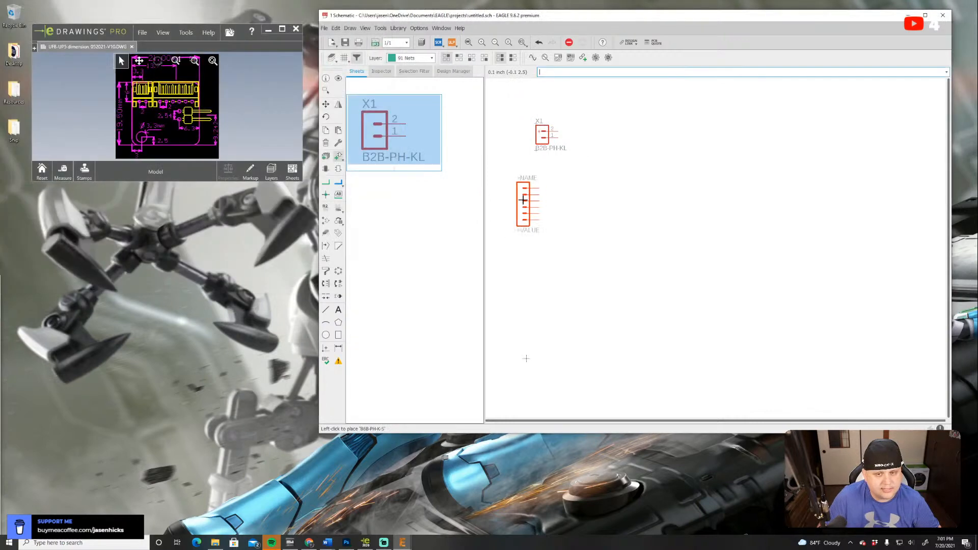
click(540, 183)
Add a MOUNT-HOLE3.3 mounting hole from the holes library below the six-pin connector, leaving a gap between them
key(Escape)
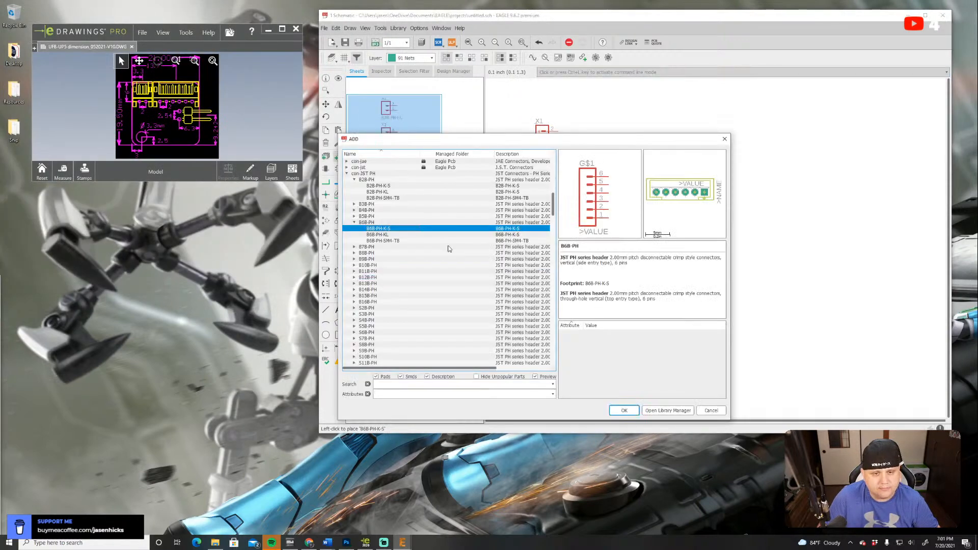
click(347, 173)
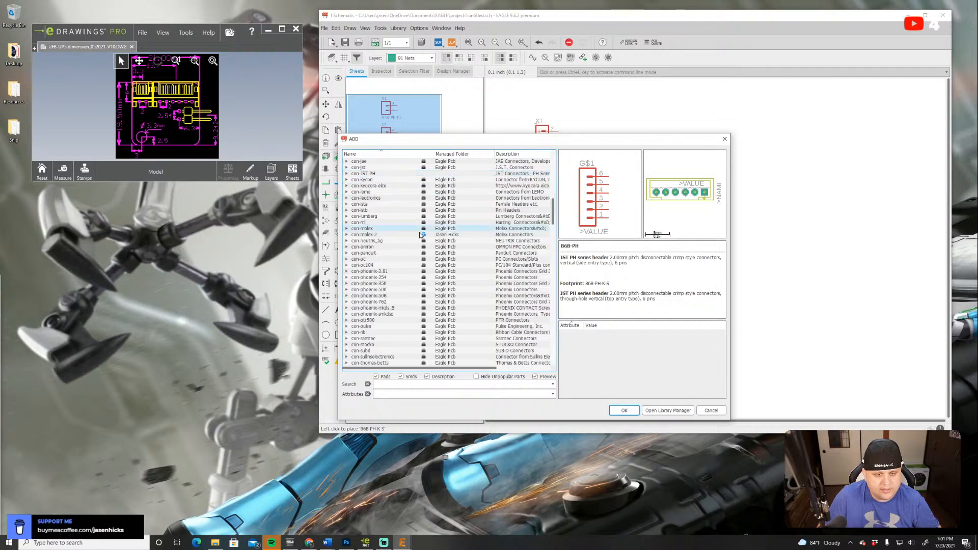
scroll(426, 248, down, 6)
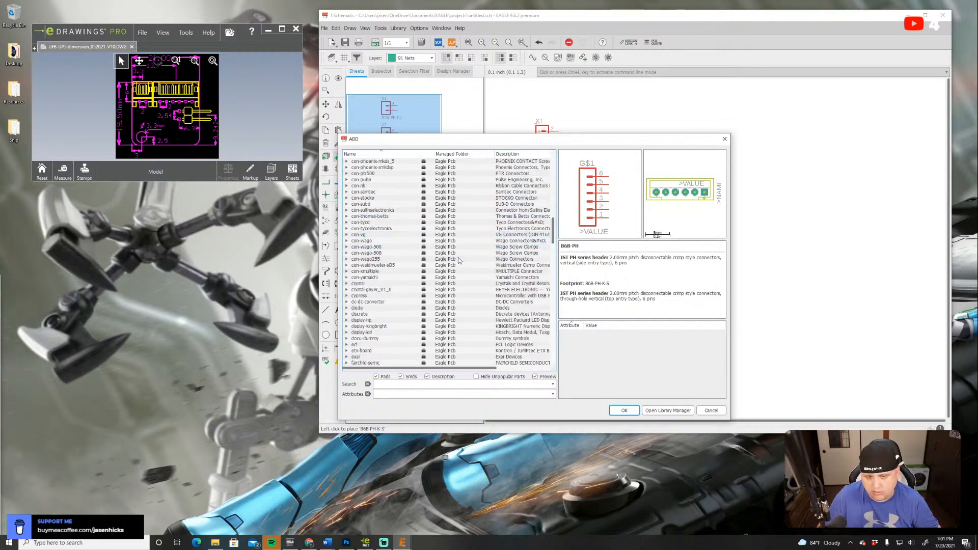
scroll(416, 280, down, 1)
scroll(415, 280, down, 5)
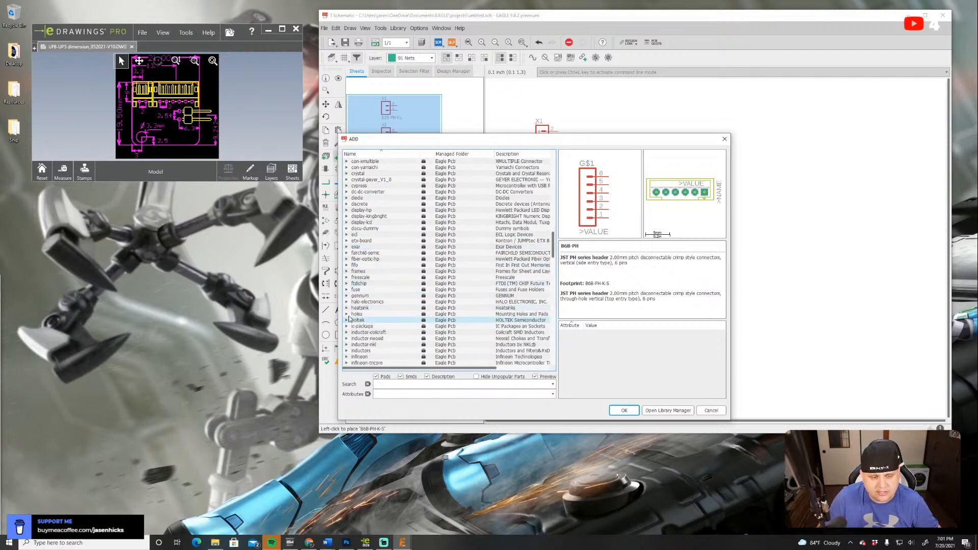
double_click(379, 315)
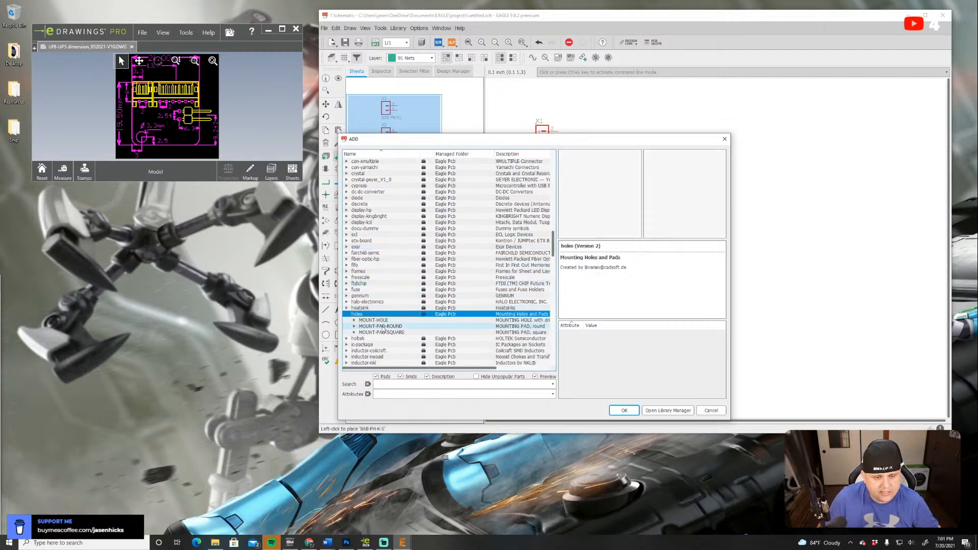
double_click(379, 321)
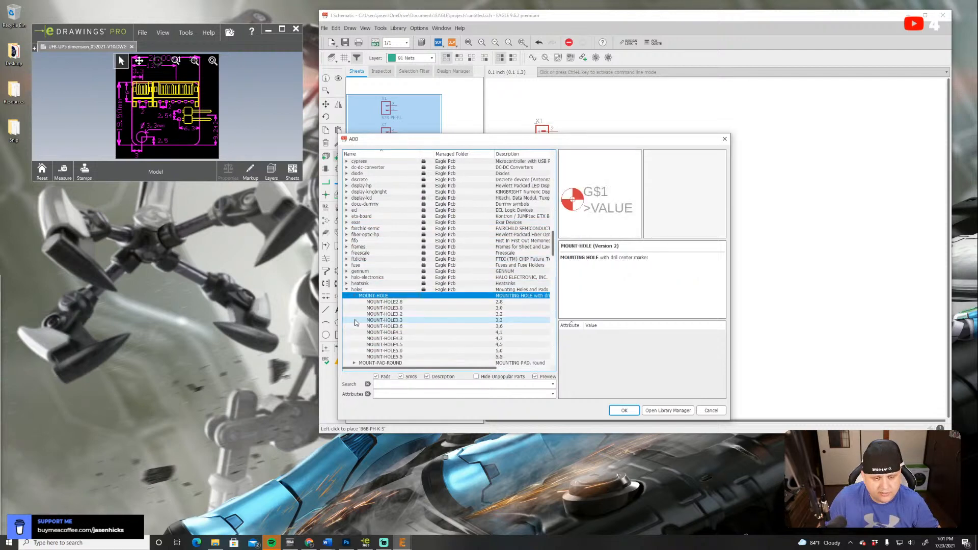
click(384, 320)
click(623, 410)
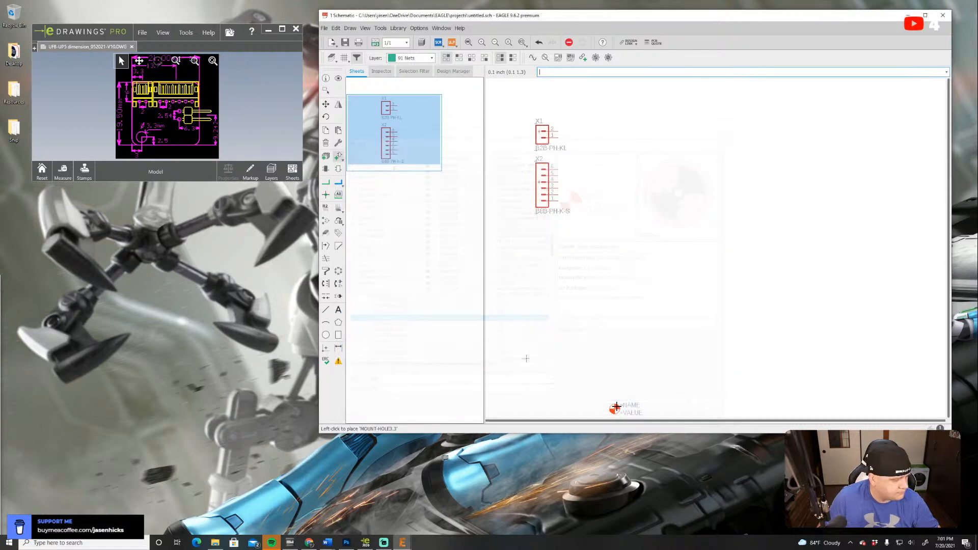
click(547, 277)
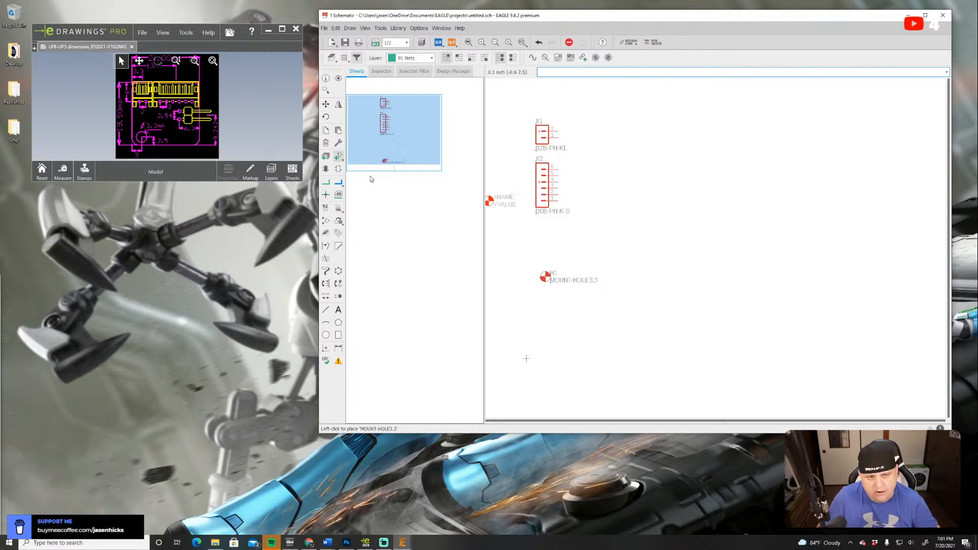
Choose the straight two-pin header PINHD-1X2 from the pinhead library for placement
click(338, 156)
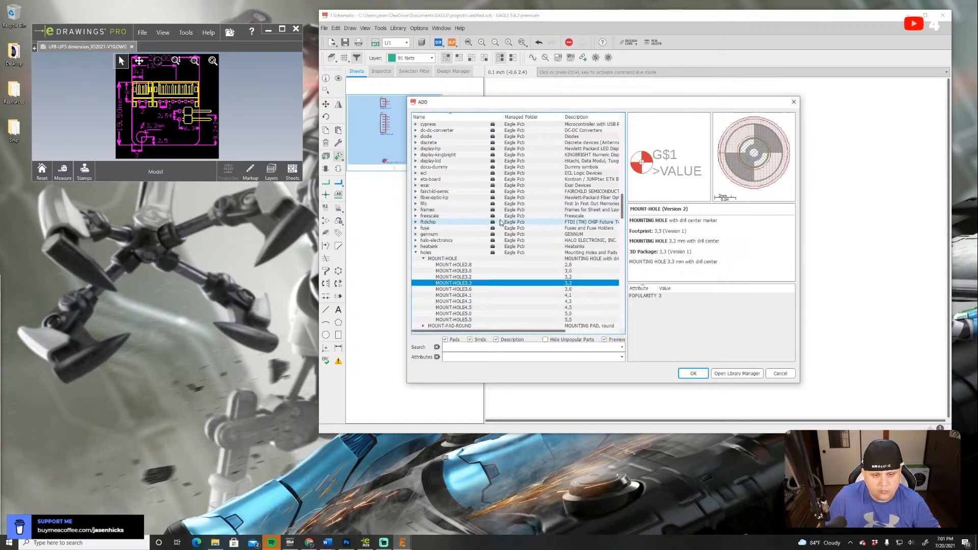
scroll(464, 232, down, 8)
scroll(463, 239, down, 15)
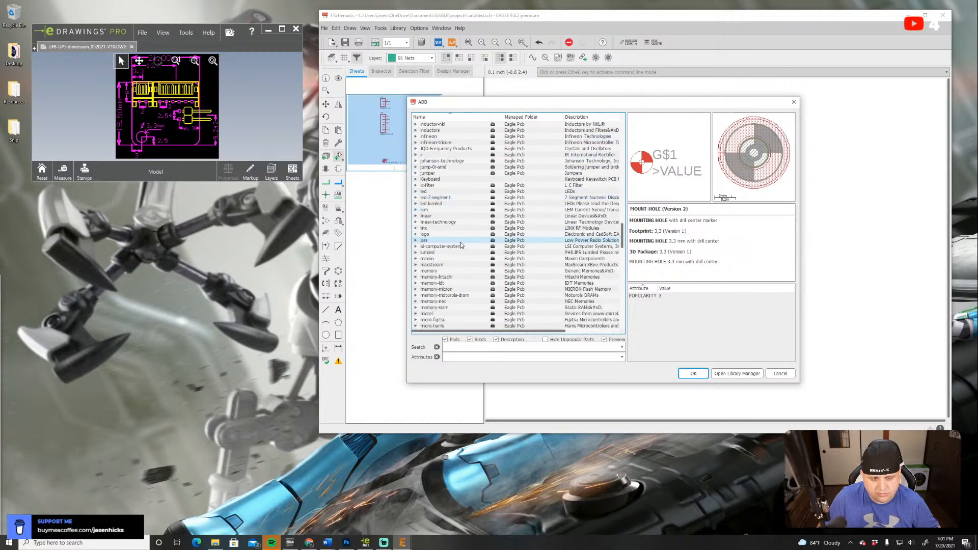
scroll(461, 252, down, 4)
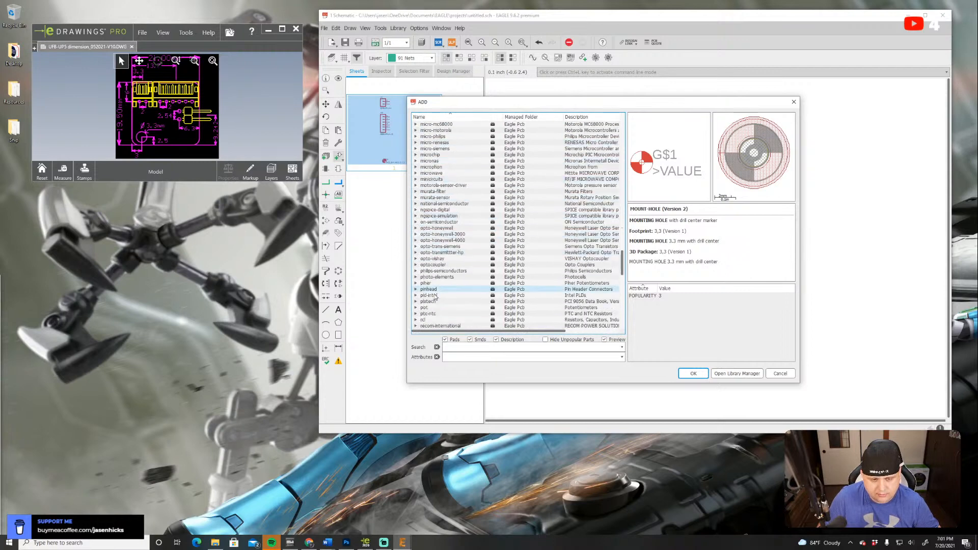
click(416, 290)
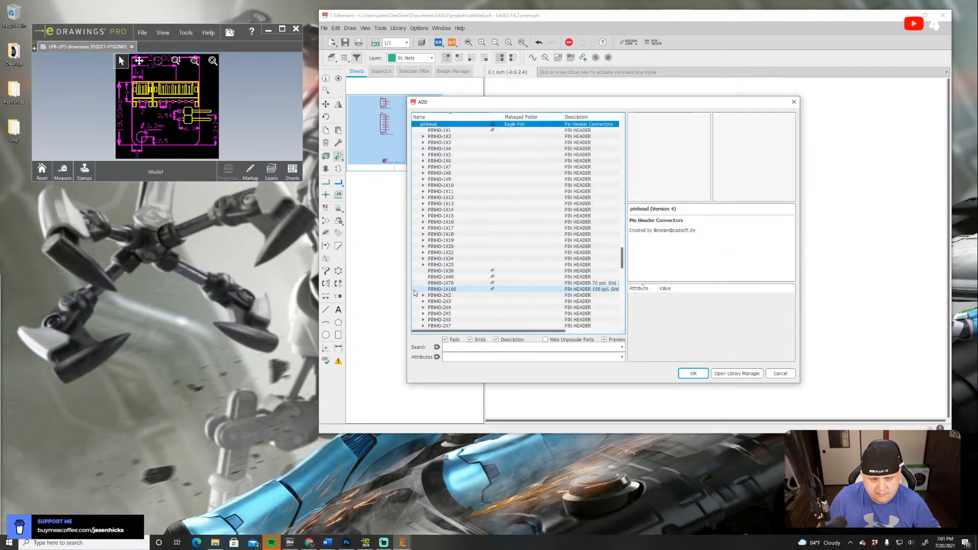
click(424, 136)
click(424, 136)
click(448, 143)
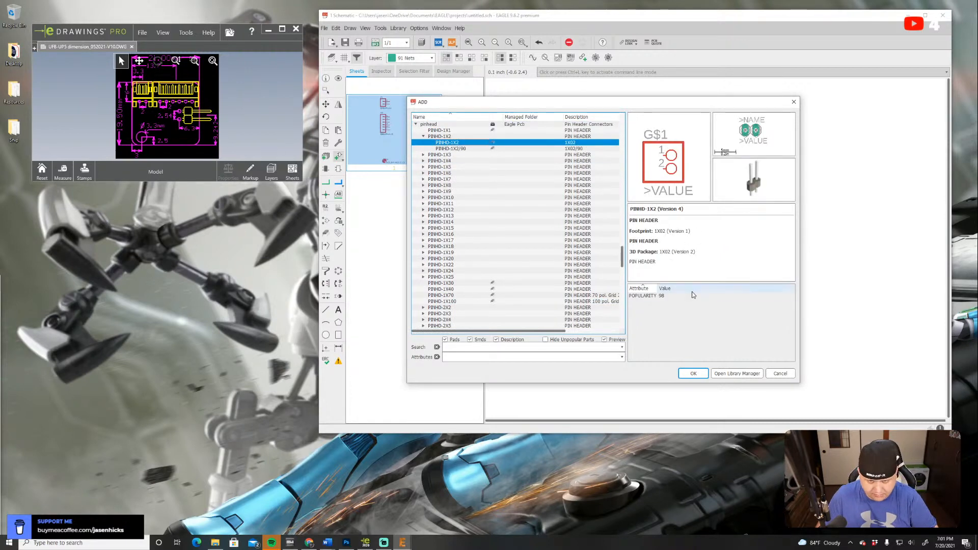
click(693, 374)
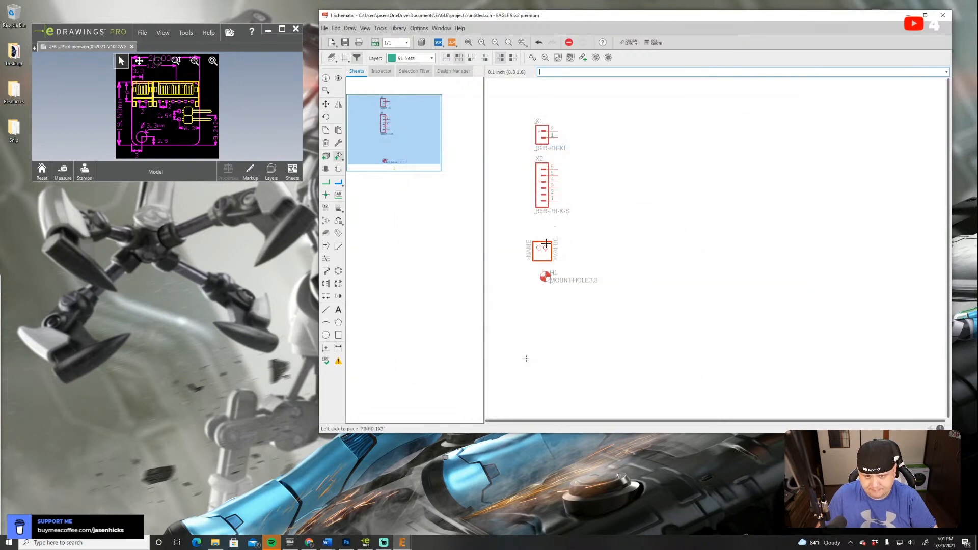
Rotate the two-pin header and place it between the six-pin connector and the mounting hole, ending part placement
right_click(546, 245)
click(545, 244)
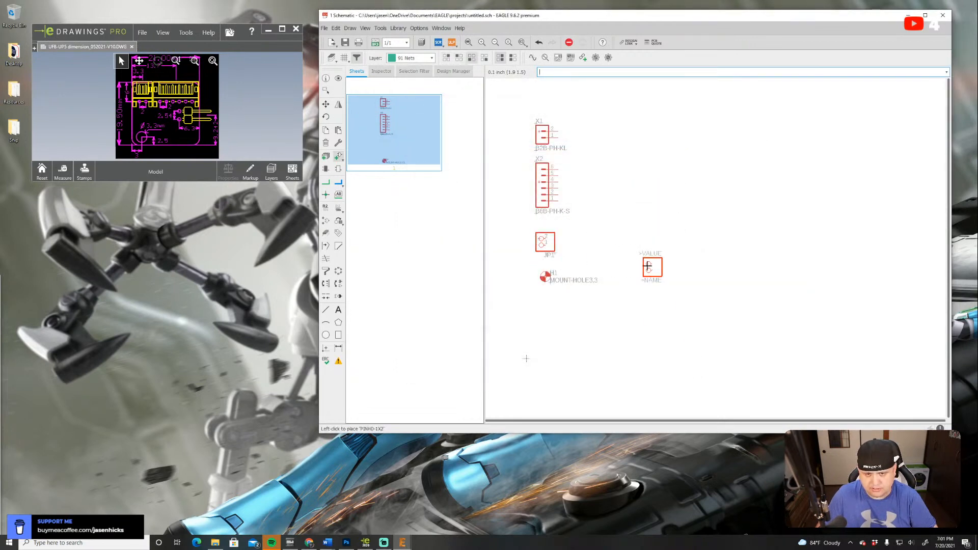
key(Escape)
key(Escape)
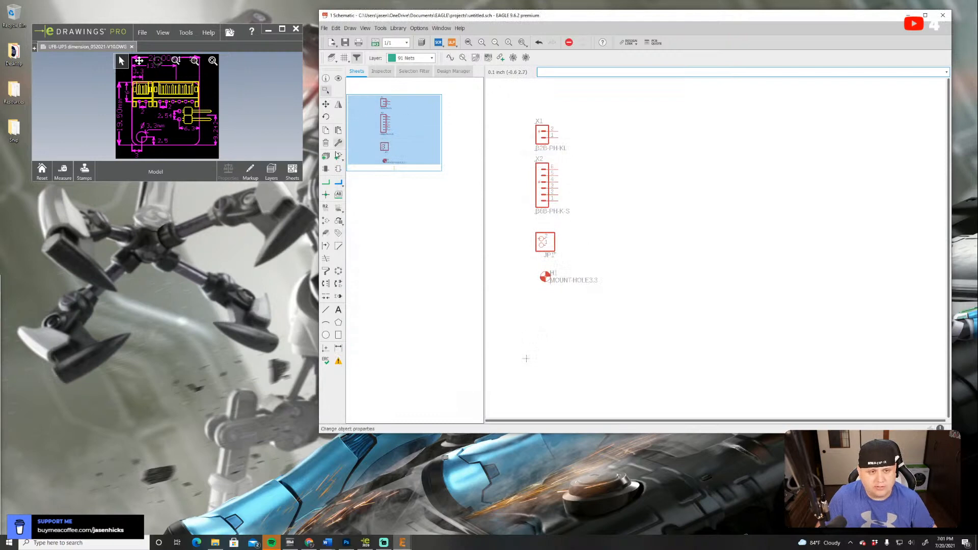
Start the Net command and make the Pins layer visible in the schematic
click(325, 182)
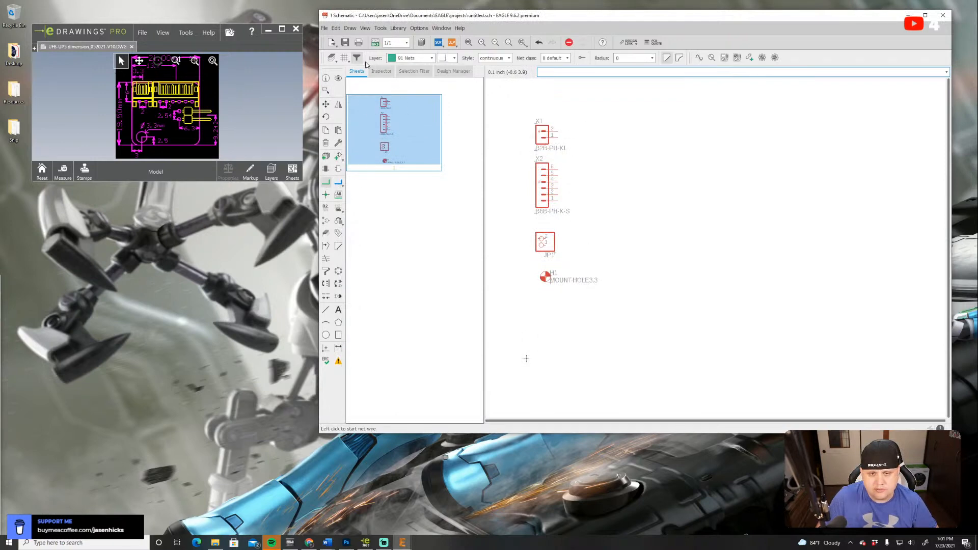
click(332, 58)
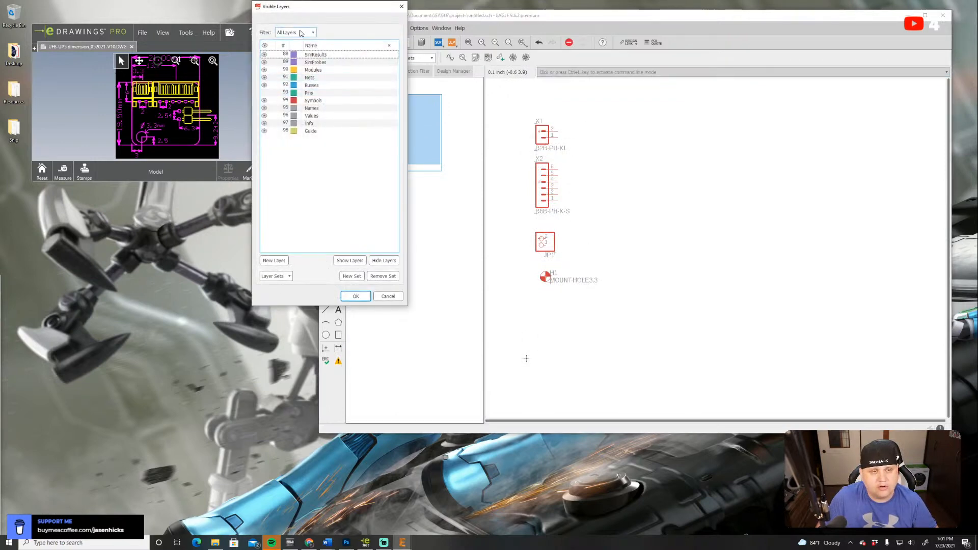
click(402, 6)
click(332, 58)
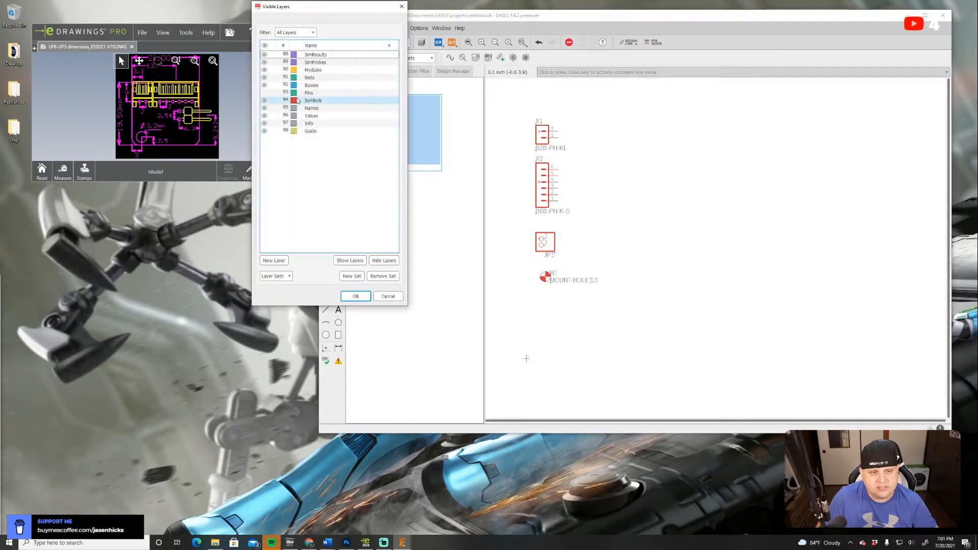
click(264, 93)
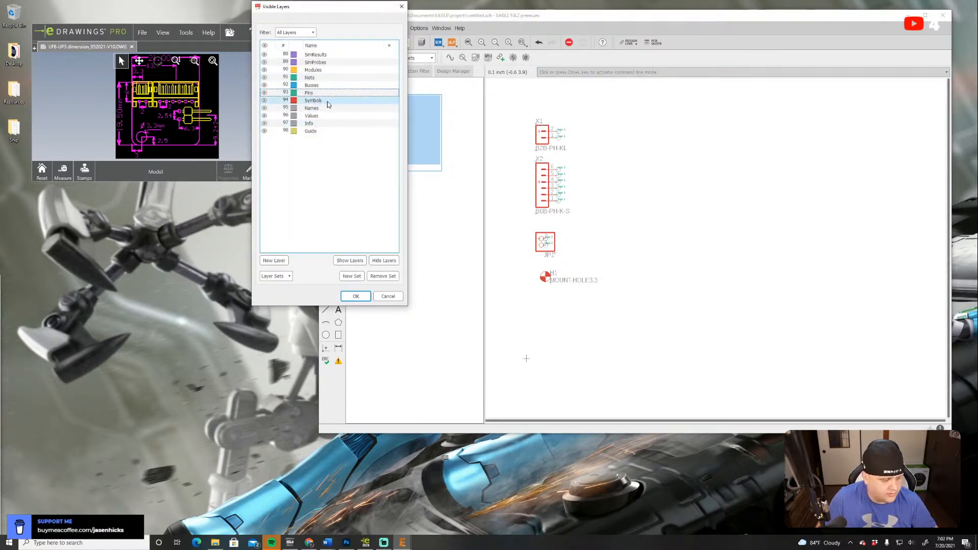
click(356, 296)
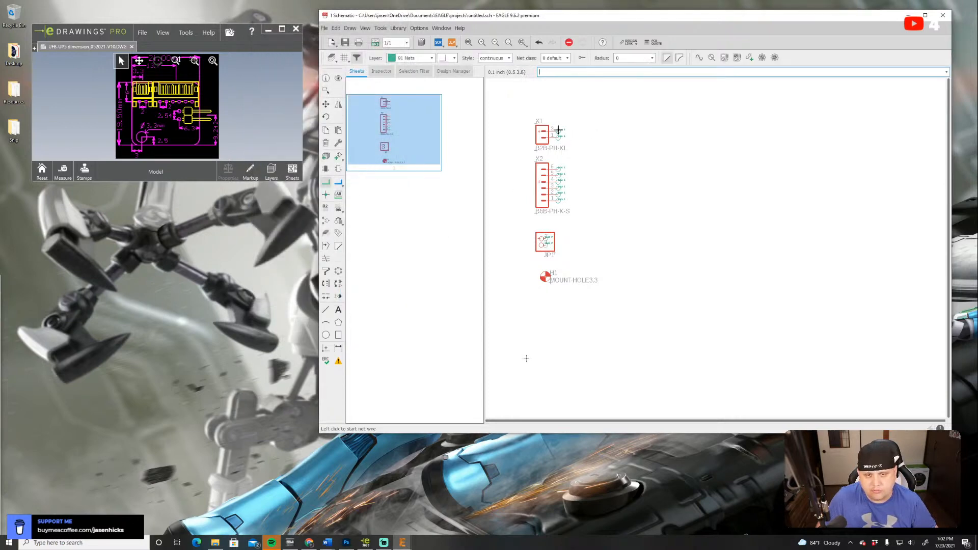
Draw a short horizontal net stub outward from each of the two pins of connector X1
click(558, 131)
double_click(584, 131)
click(558, 137)
double_click(584, 136)
Draw a short horizontal net stub outward from each of the six pins of connector X2
click(558, 169)
double_click(584, 168)
click(559, 175)
double_click(584, 176)
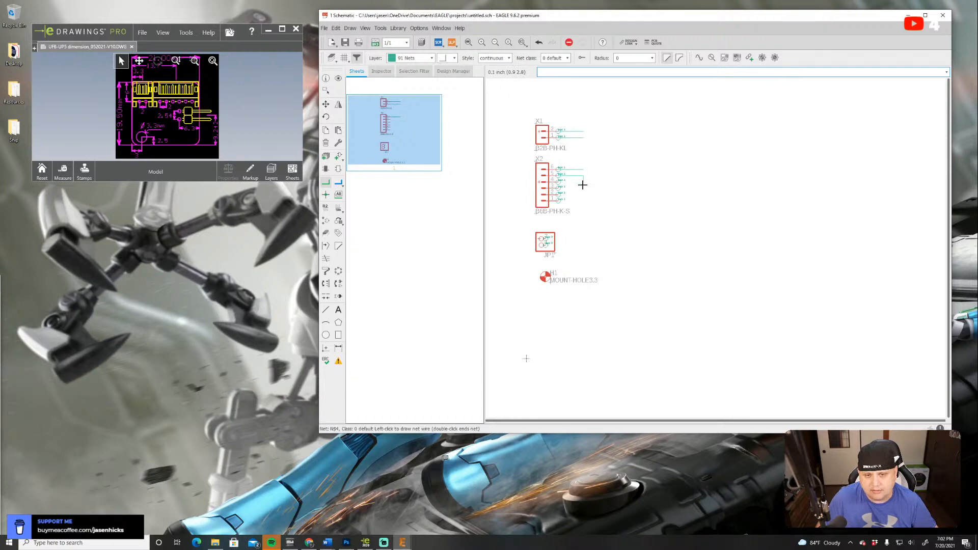
click(560, 182)
double_click(584, 181)
click(560, 188)
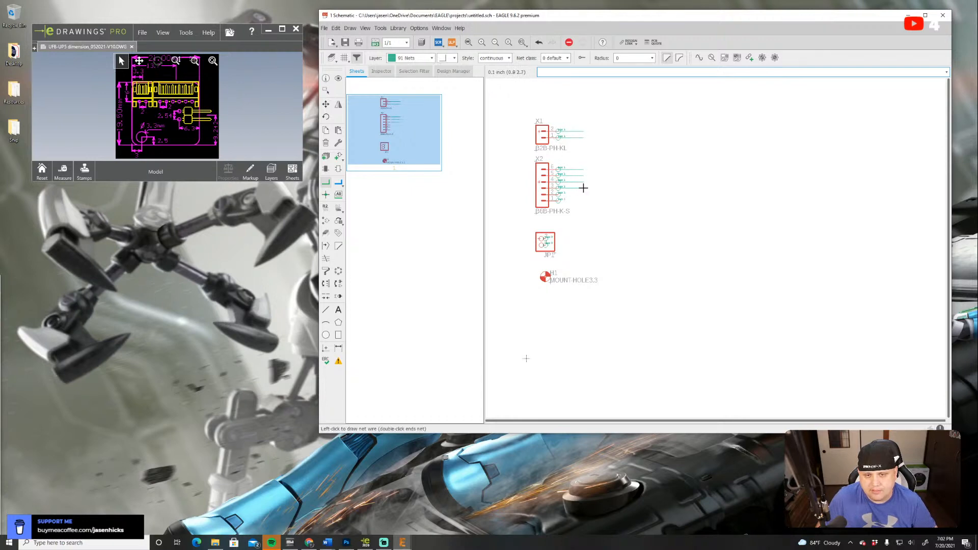
double_click(584, 188)
click(558, 195)
double_click(581, 195)
click(559, 202)
double_click(583, 200)
Draw a short horizontal net stub outward from both pins of header JP1
click(546, 239)
double_click(571, 238)
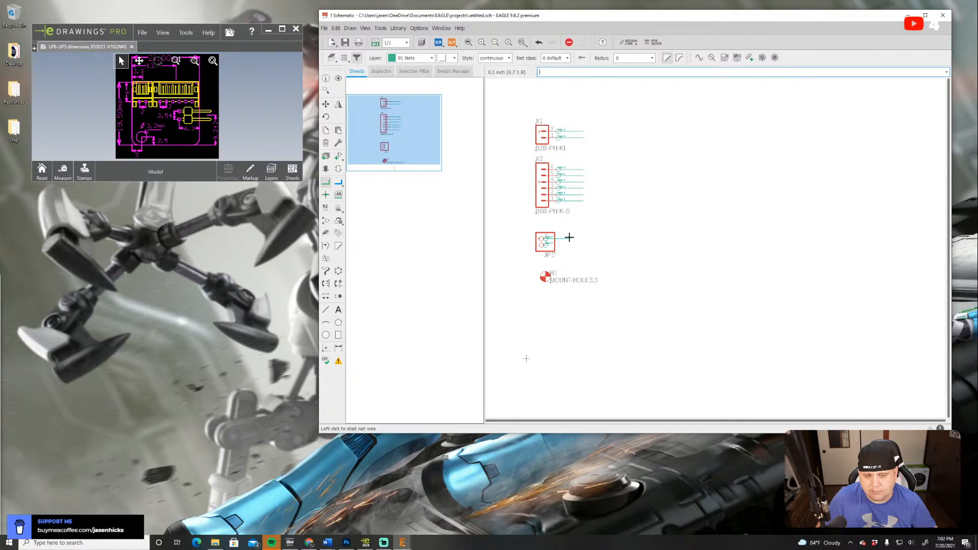
click(547, 245)
double_click(568, 246)
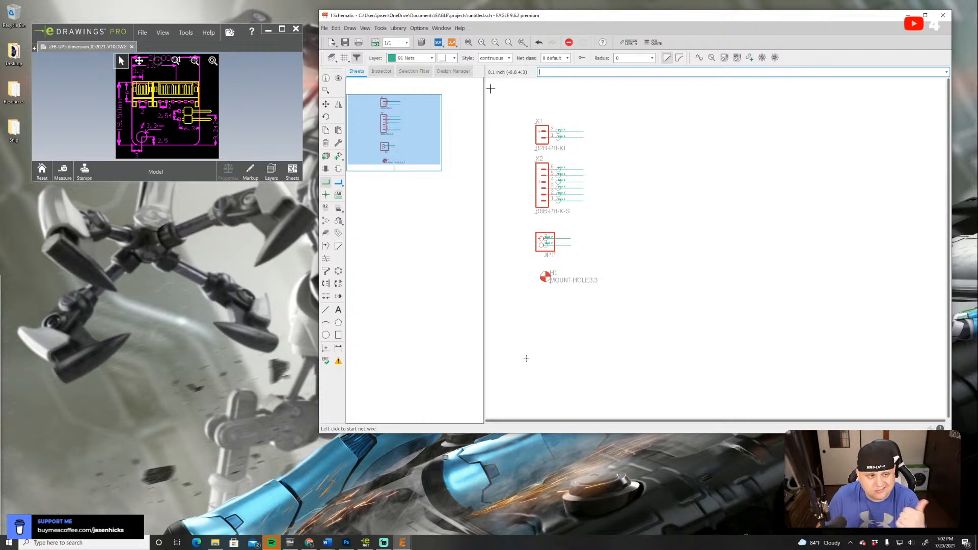
Start saving the schematic as a new file and choose the Microbox Build folder as its location
click(336, 28)
mouse_move(324, 28)
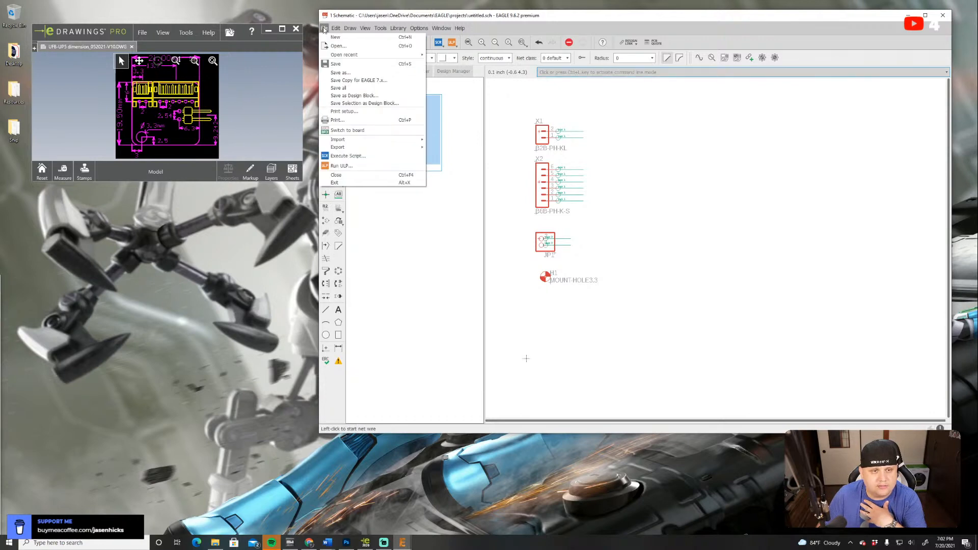
click(352, 76)
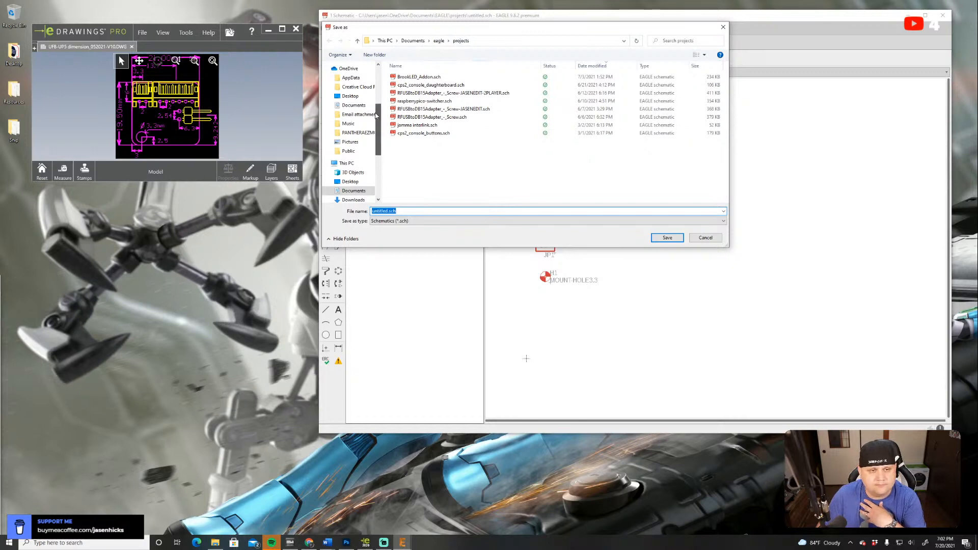
drag(379, 114, 378, 69)
click(357, 117)
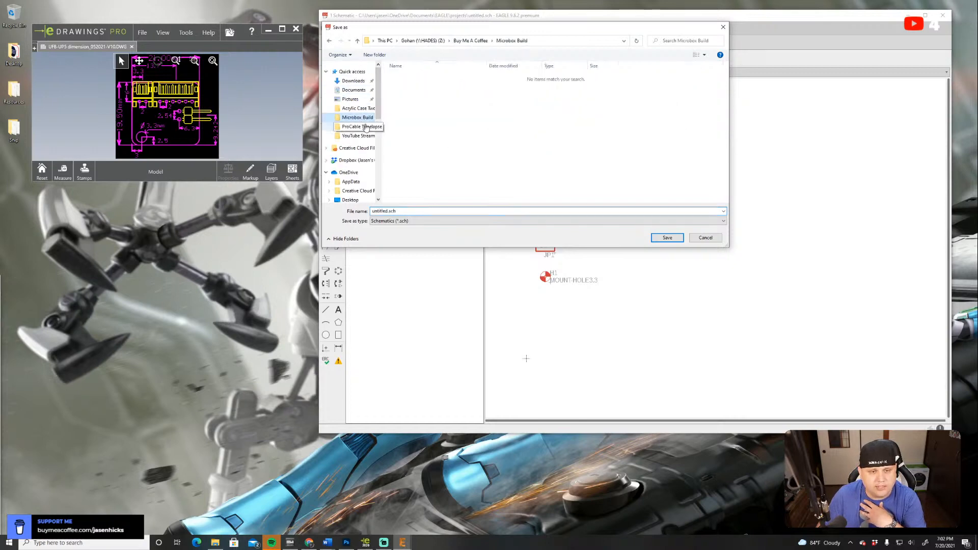
Name the schematic file PS5-UpgradePCB.sch and save it
key(Home)
key(Delete)
key(Delete)
key(Delete)
key(Delete)
key(Delete)
key(Delete)
key(Delete)
key(Delete)
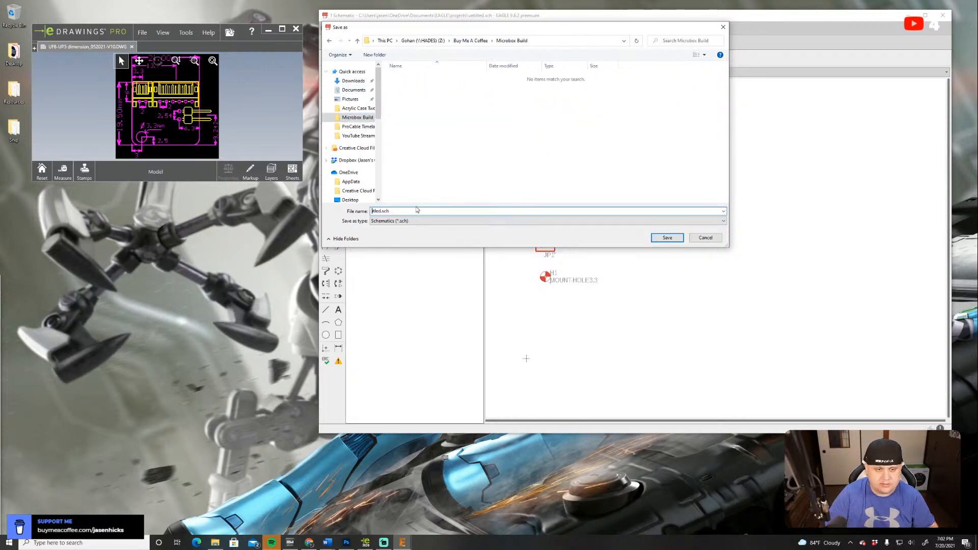
text(PS5)
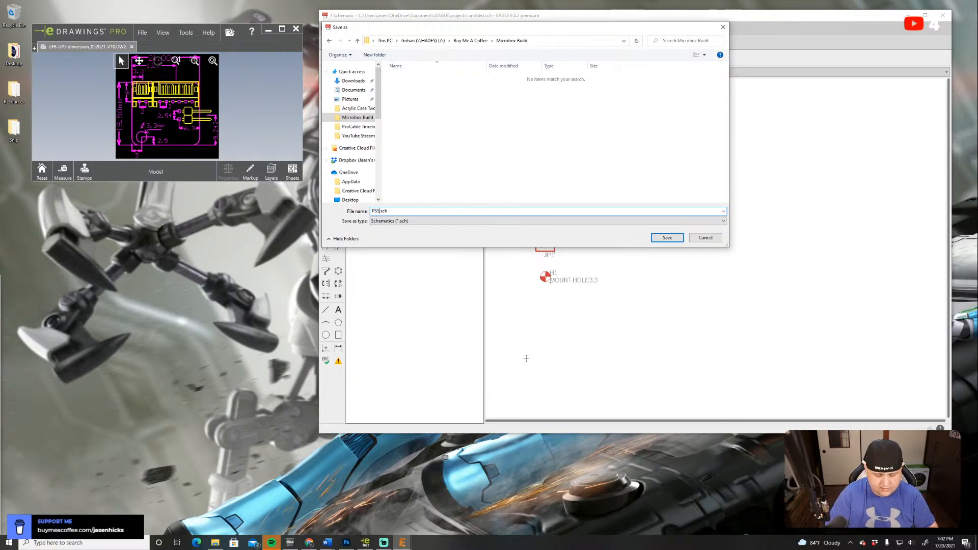
text(-UpgradPC)
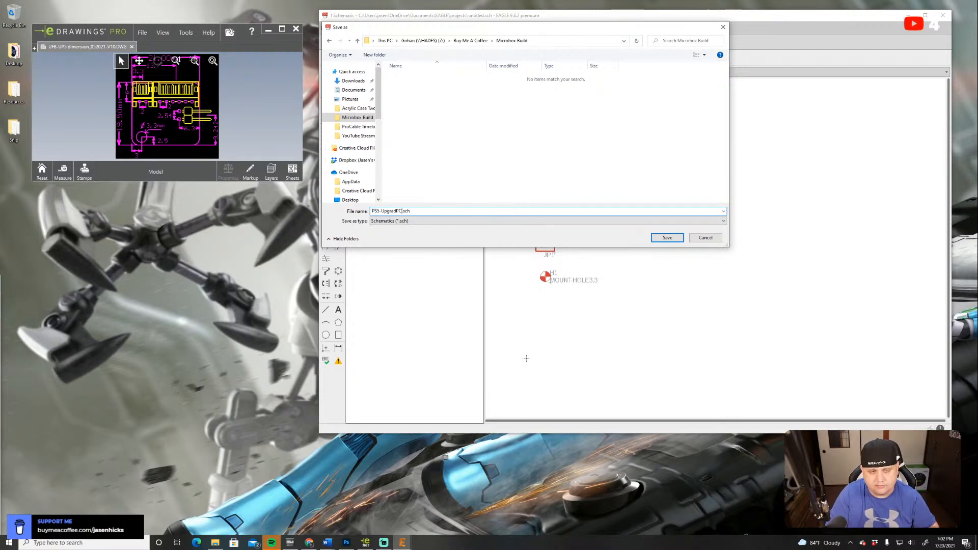
key(BackSpace)
key(BackSpace)
text(e)
key(Return)
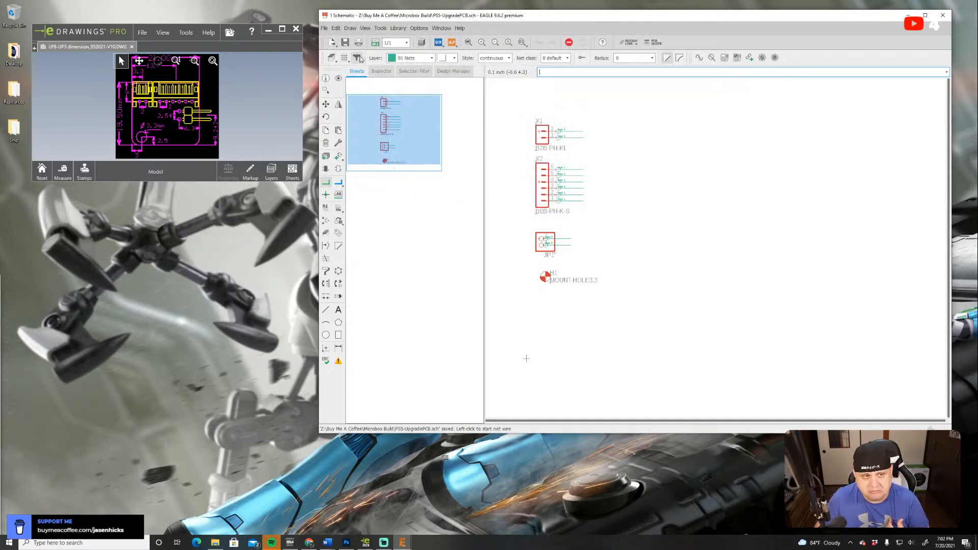
Create the board layout from the schematic and shrink its window so the reference drawing is visible
click(324, 28)
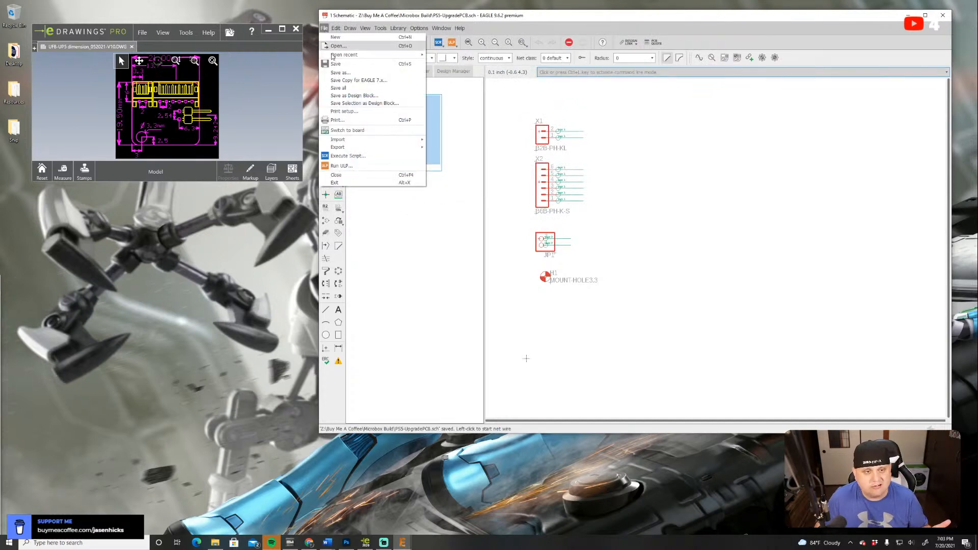
click(348, 130)
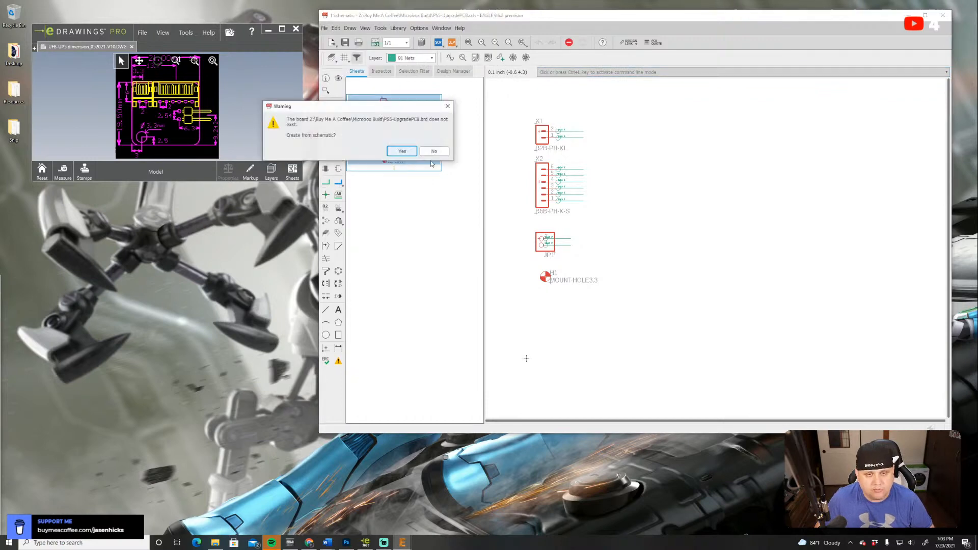
click(402, 151)
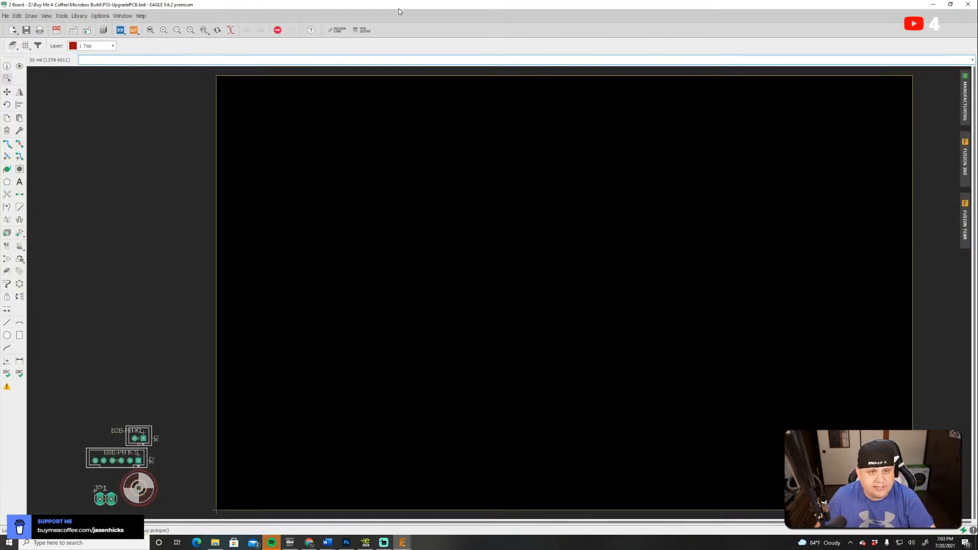
double_click(398, 8)
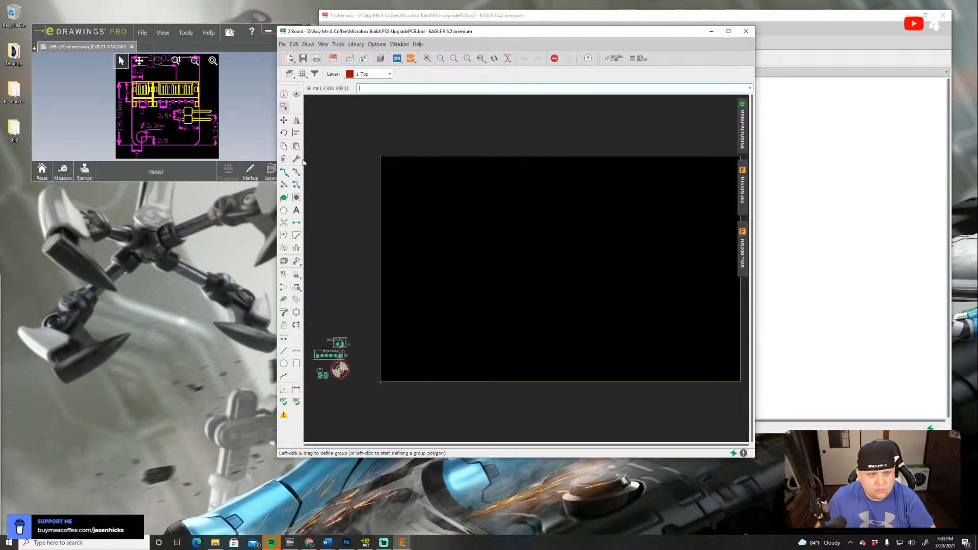
Delete the lines of the default rectangular board outline
click(284, 159)
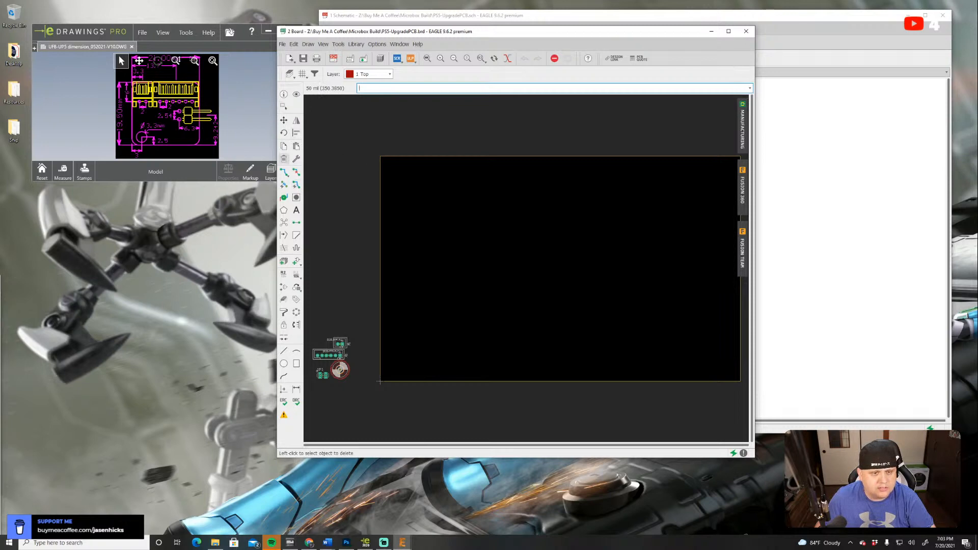
click(396, 156)
click(380, 380)
click(380, 381)
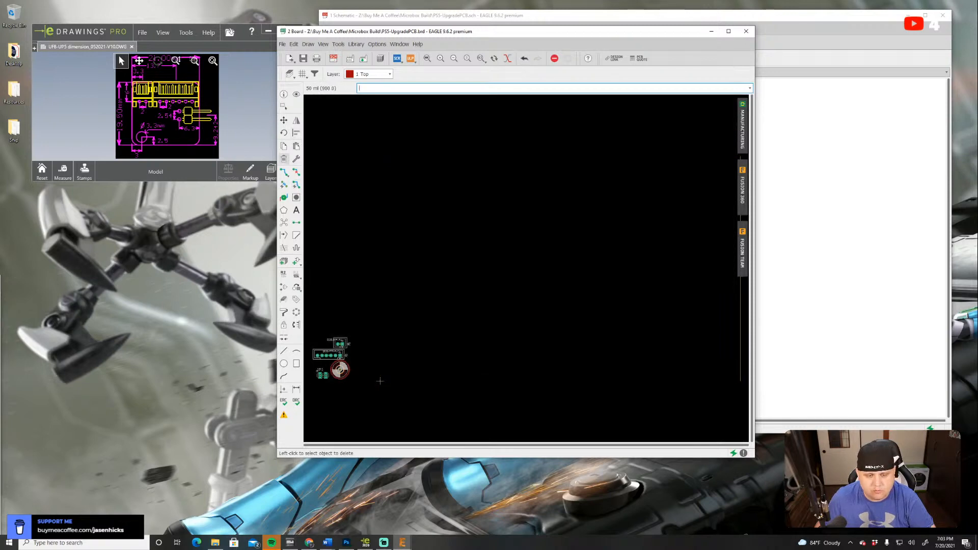
click(380, 381)
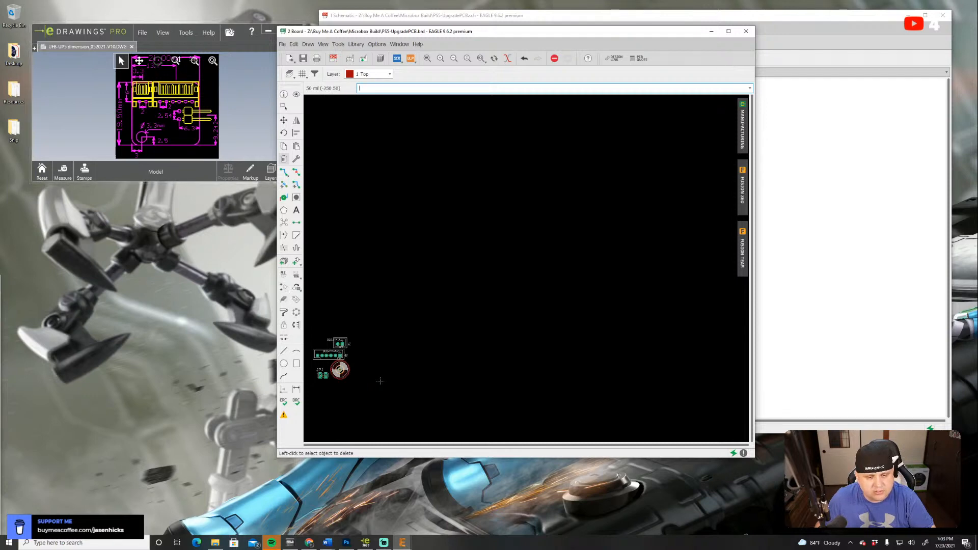
Set the unit of the board's grid size to millimetres
click(303, 74)
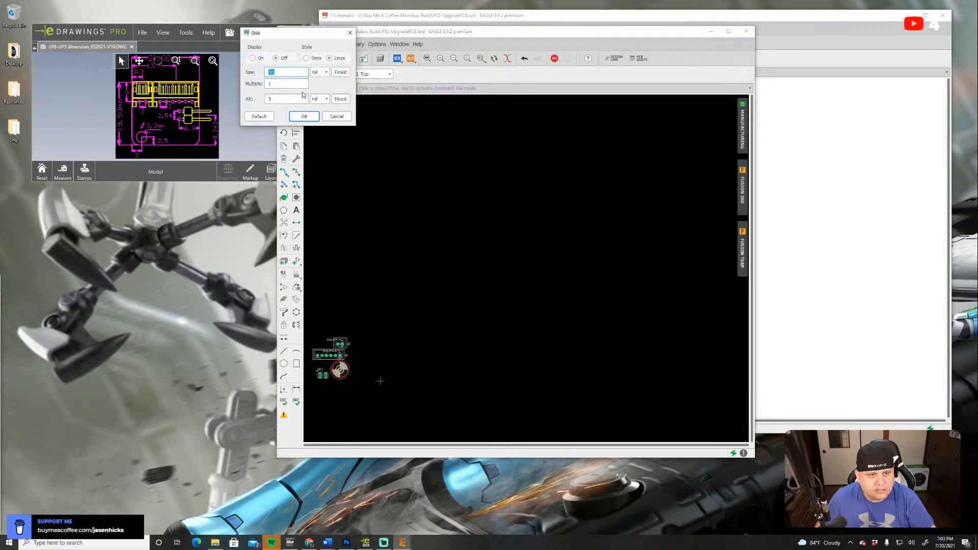
click(320, 72)
click(315, 77)
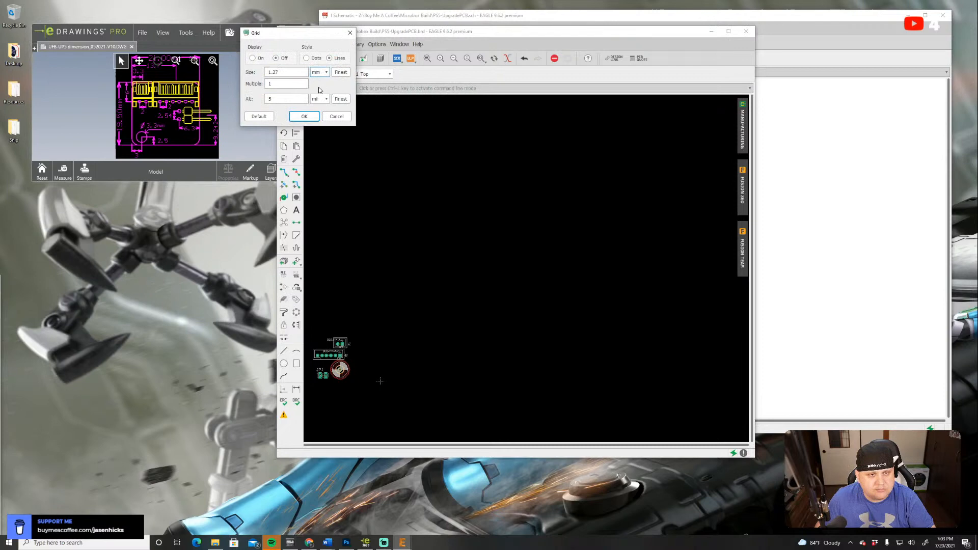
click(304, 116)
Position mounting hole H1 at X 3 mm and Y 2.5 mm through its properties
right_click(340, 370)
click(348, 372)
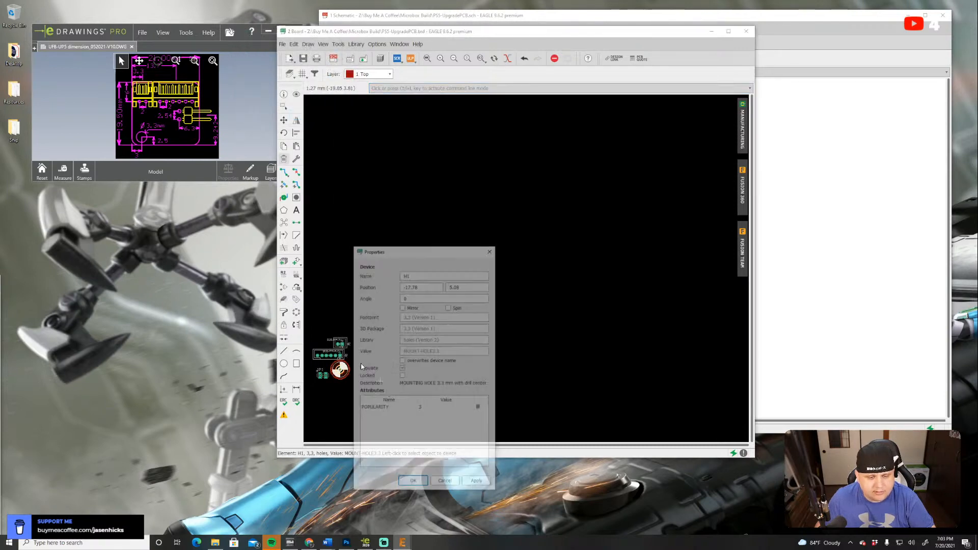
drag(421, 285, 386, 286)
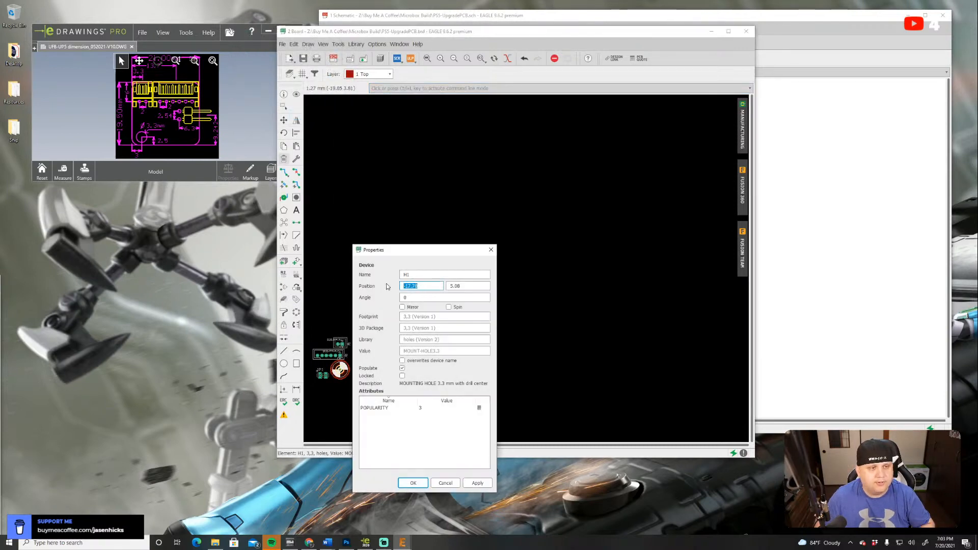
text(3)
key(Tab)
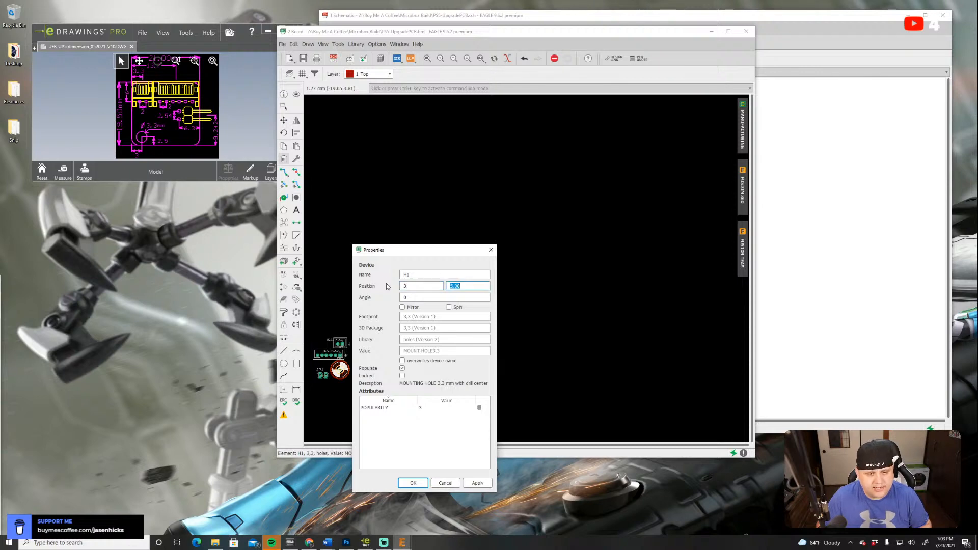
text(2.5)
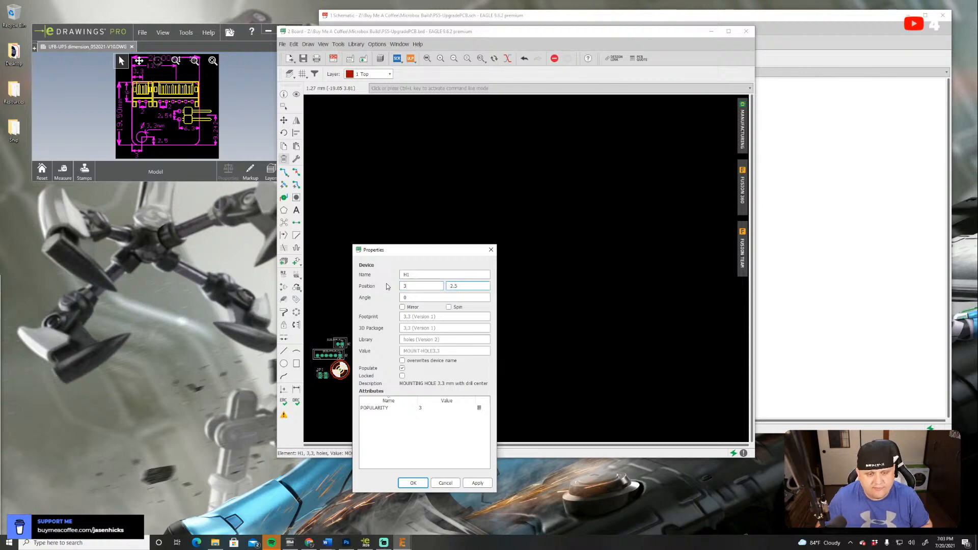
click(477, 484)
click(413, 483)
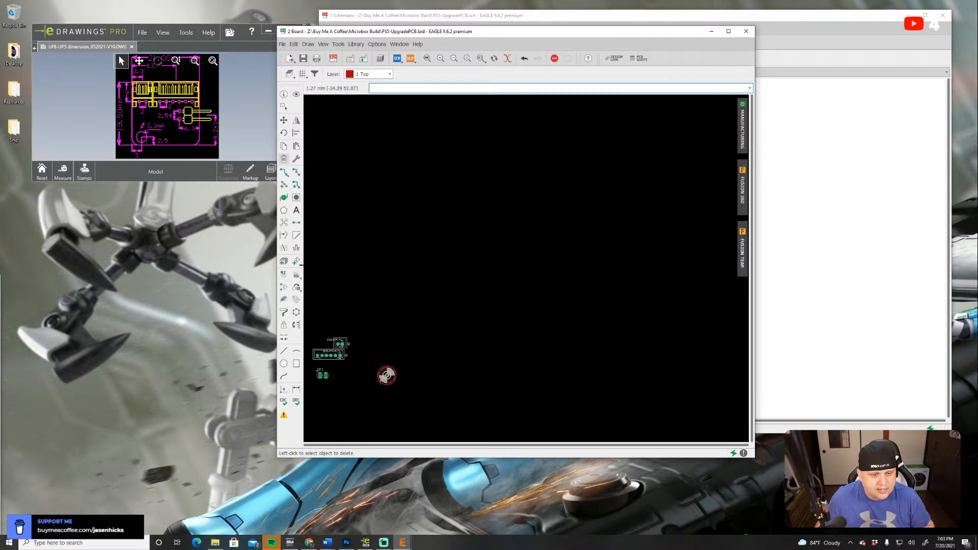
Start the Line tool and set its drawing layer to 21 tPlace
click(284, 353)
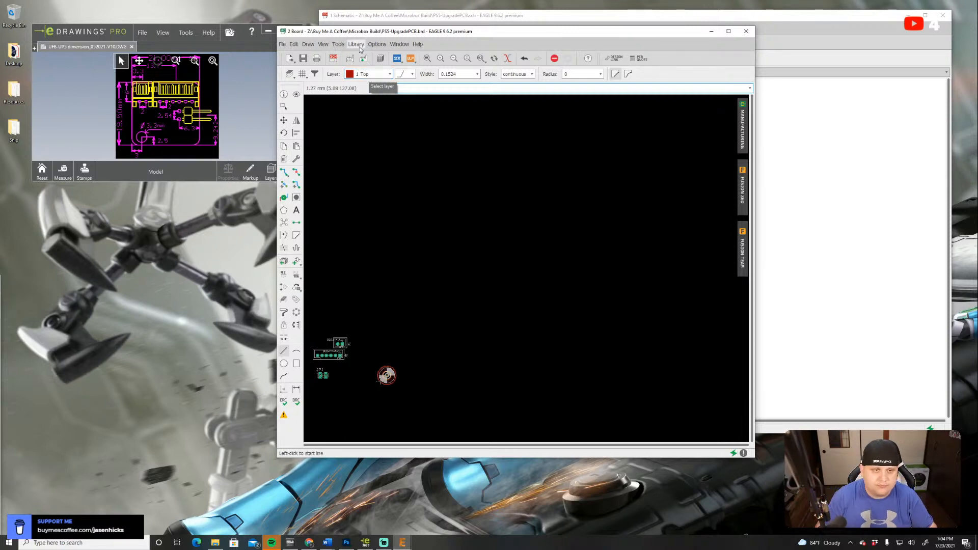
click(375, 74)
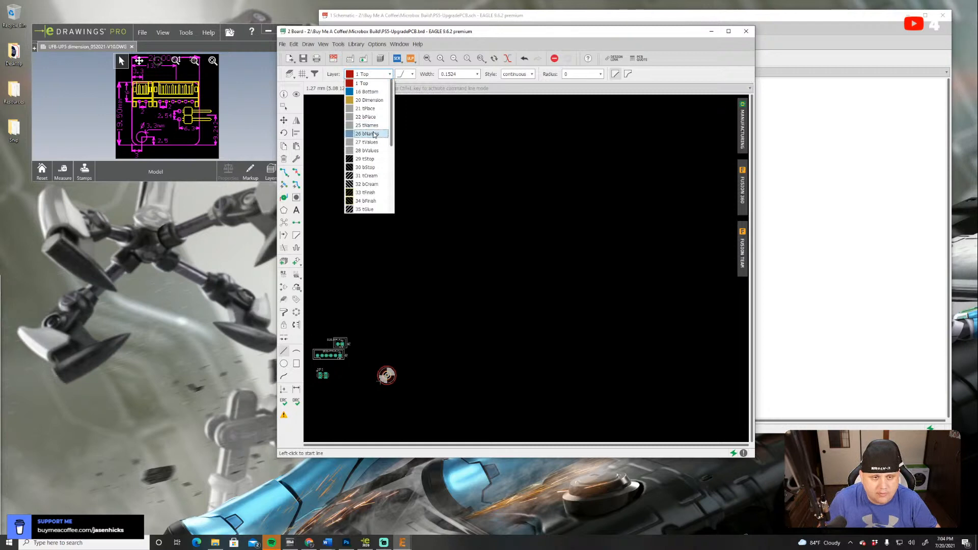
click(368, 108)
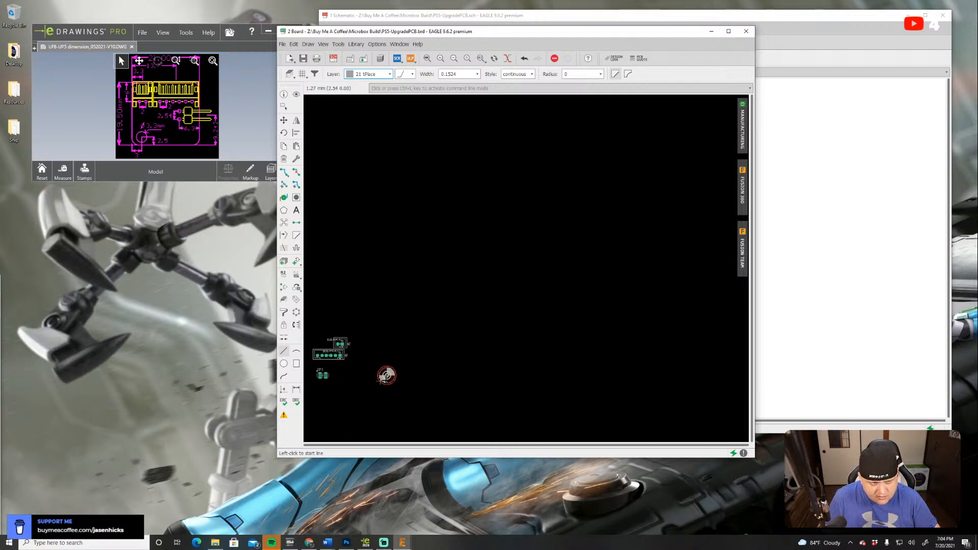
Enlarge the board window and move it clear of the reference drawing
scroll(382, 380, up, 3)
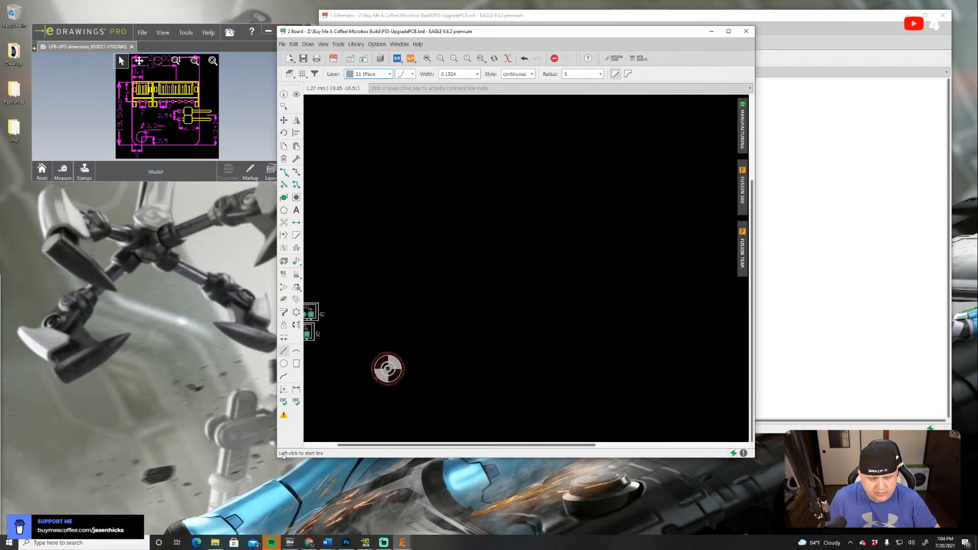
drag(279, 460, 152, 516)
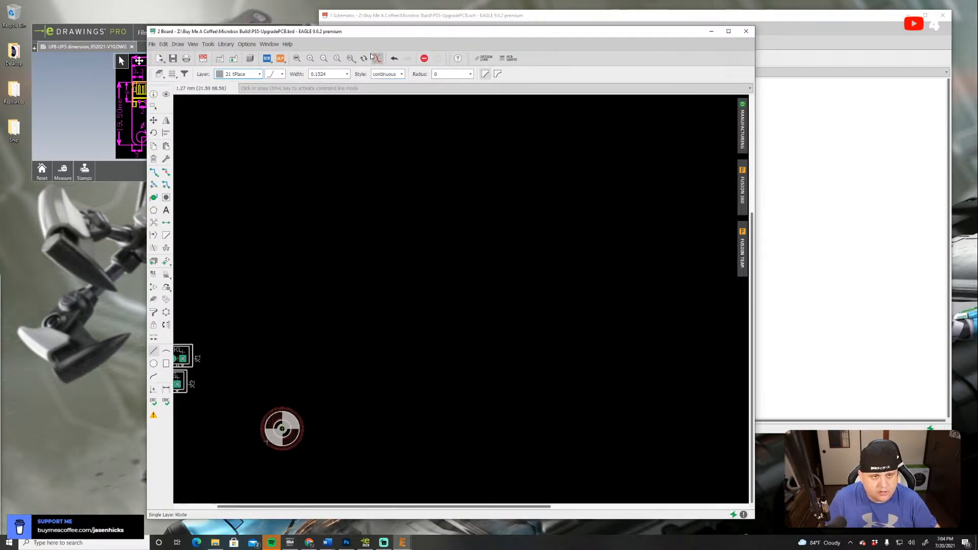
drag(377, 33, 569, 15)
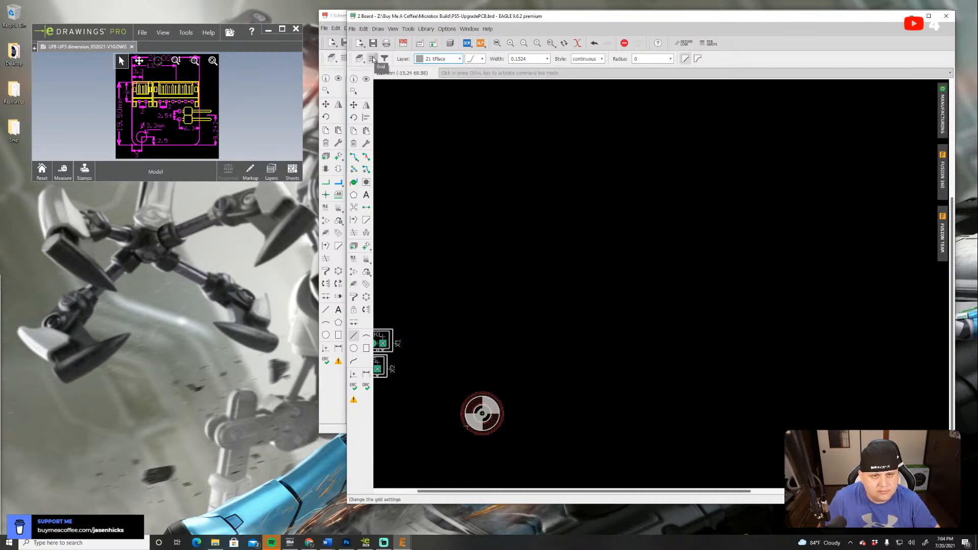
Set the board grid size to 0.5 mm and turn on the grid display
click(372, 59)
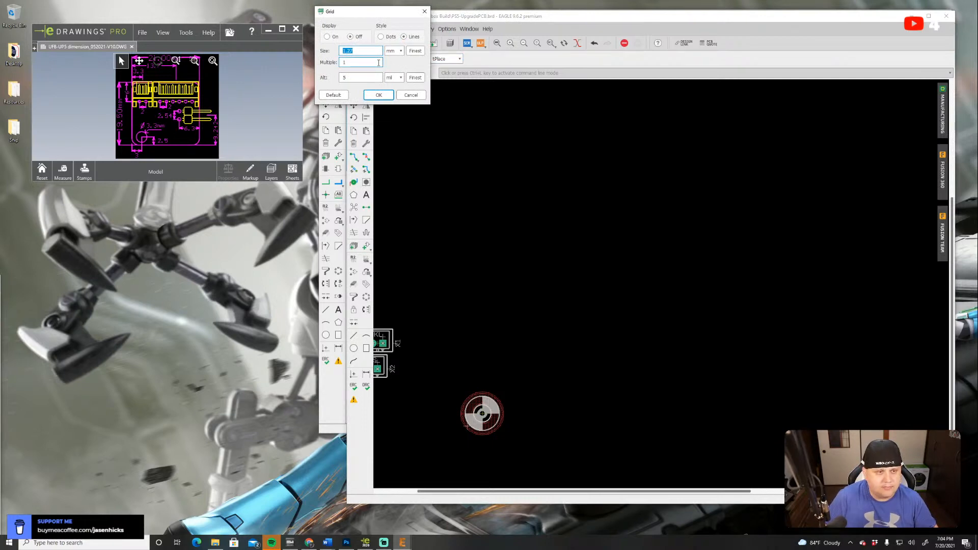
text(.5)
click(378, 94)
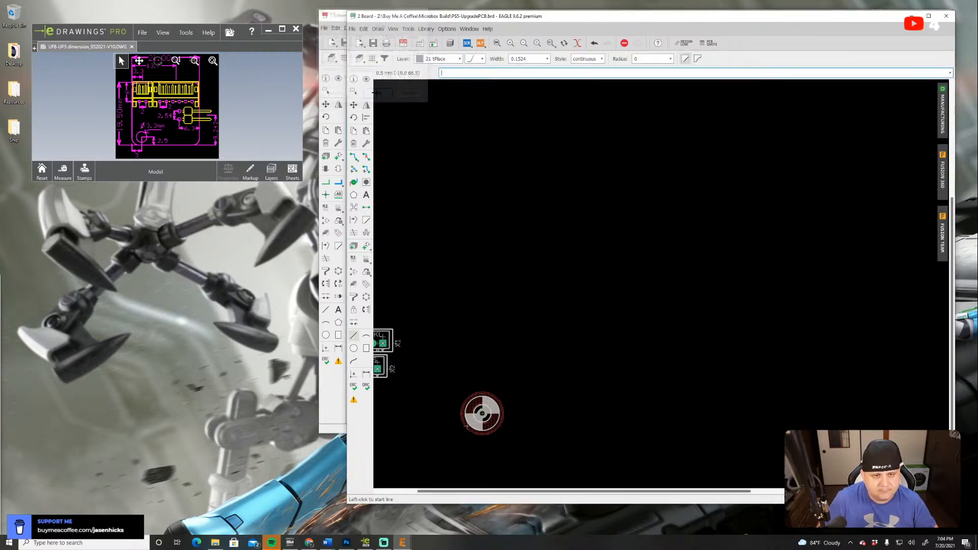
click(372, 58)
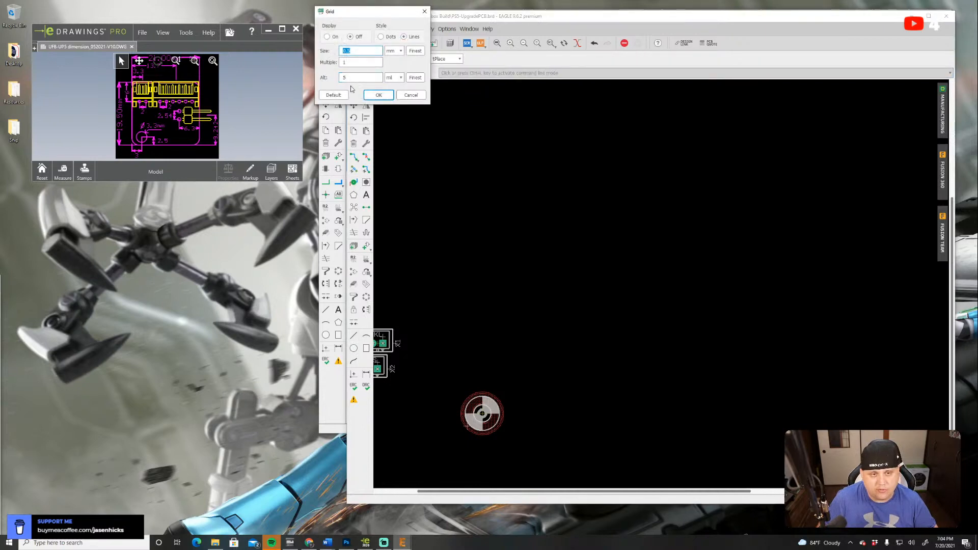
click(327, 36)
click(379, 95)
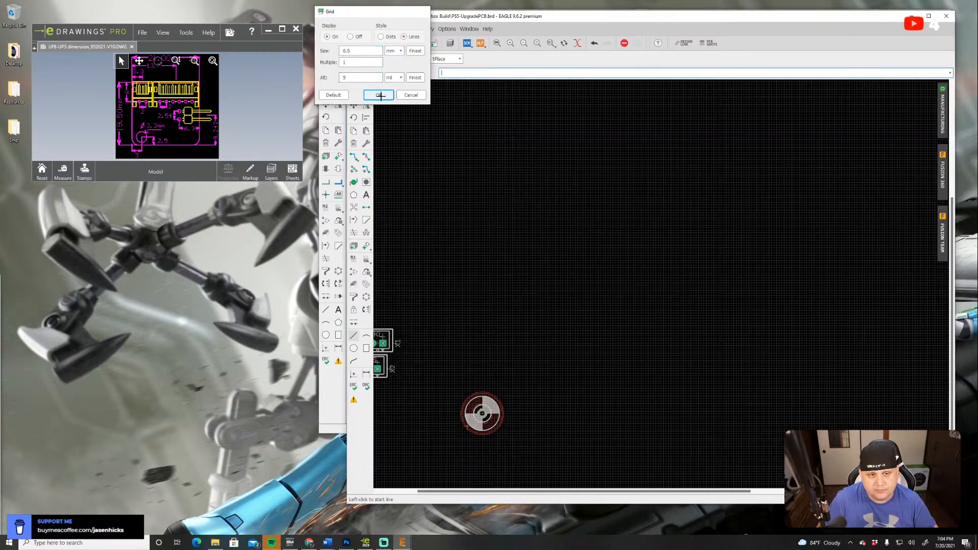
Draw a rectangular outline about 21 by 19.5 mm from the origin with right-angle bends, and check it in the manufacturing preview
scroll(468, 426, up, 4)
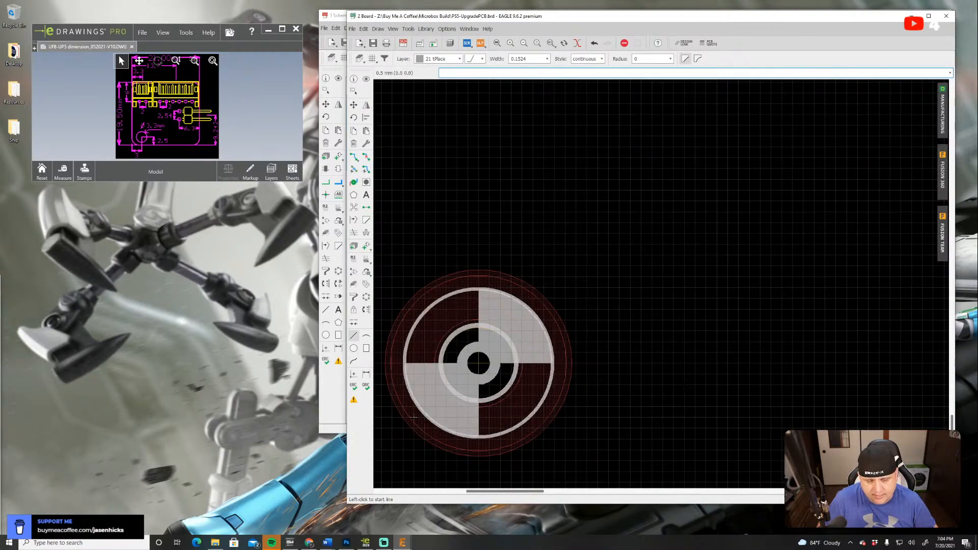
click(413, 417)
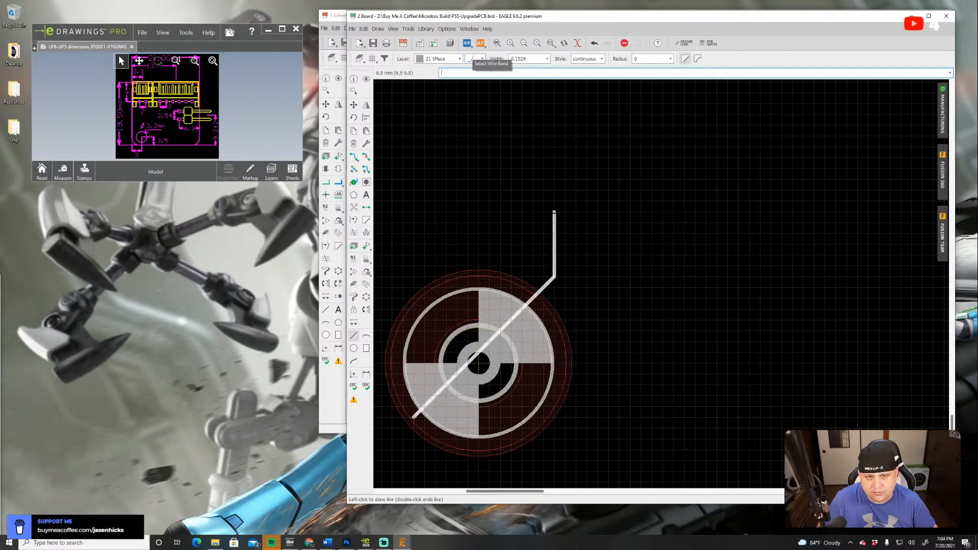
click(476, 59)
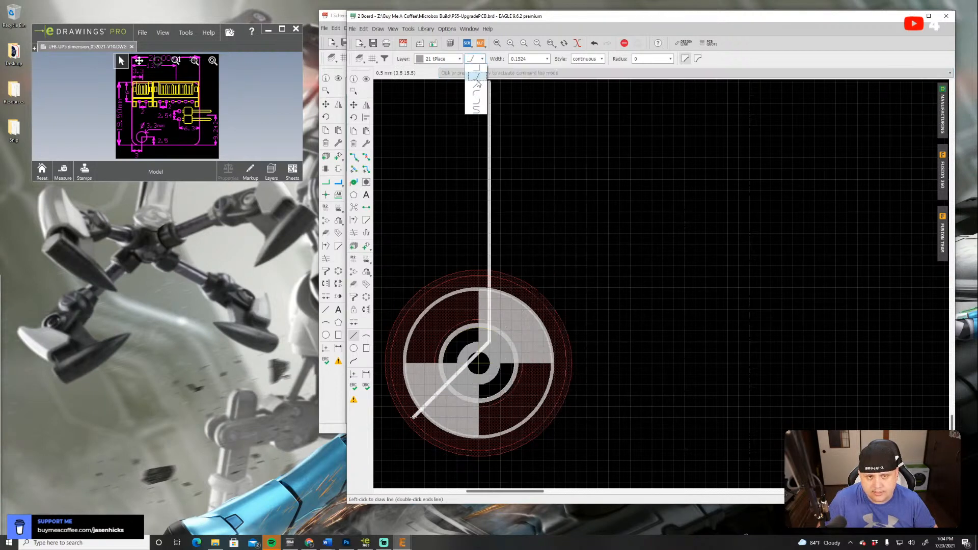
click(475, 69)
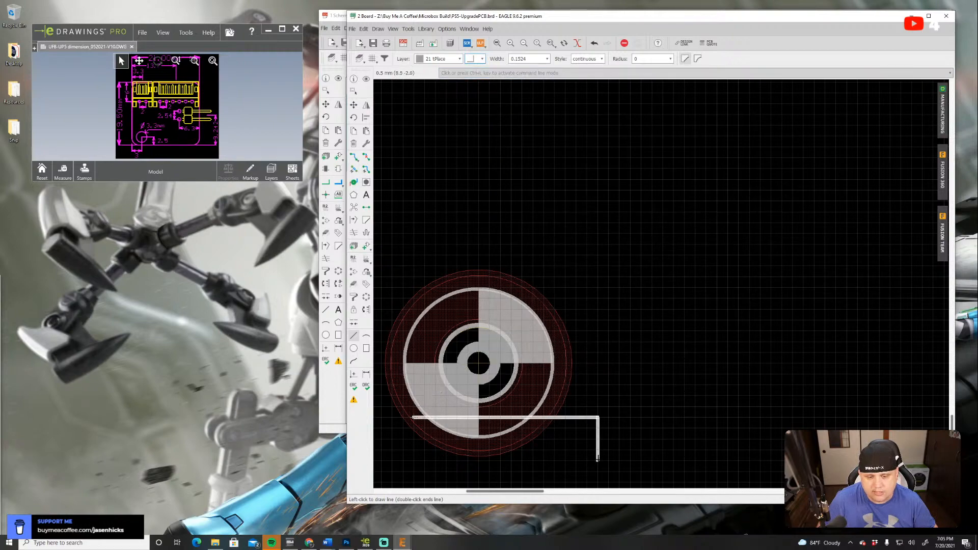
scroll(791, 350, down, 2)
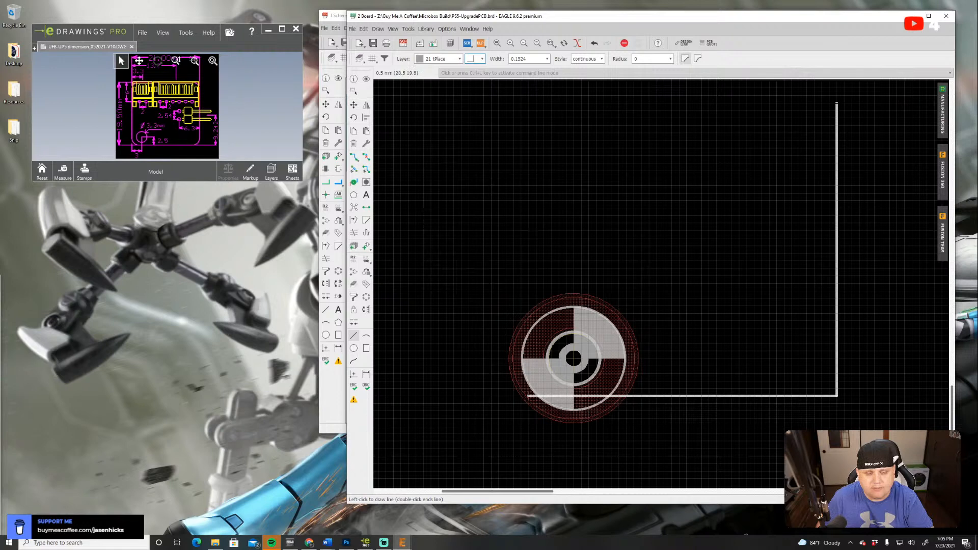
click(844, 103)
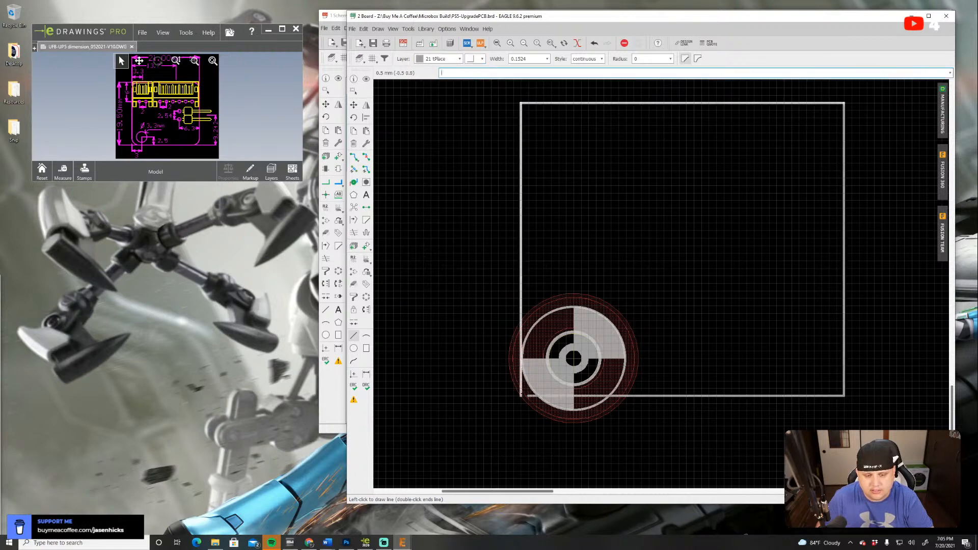
click(529, 396)
key(Escape)
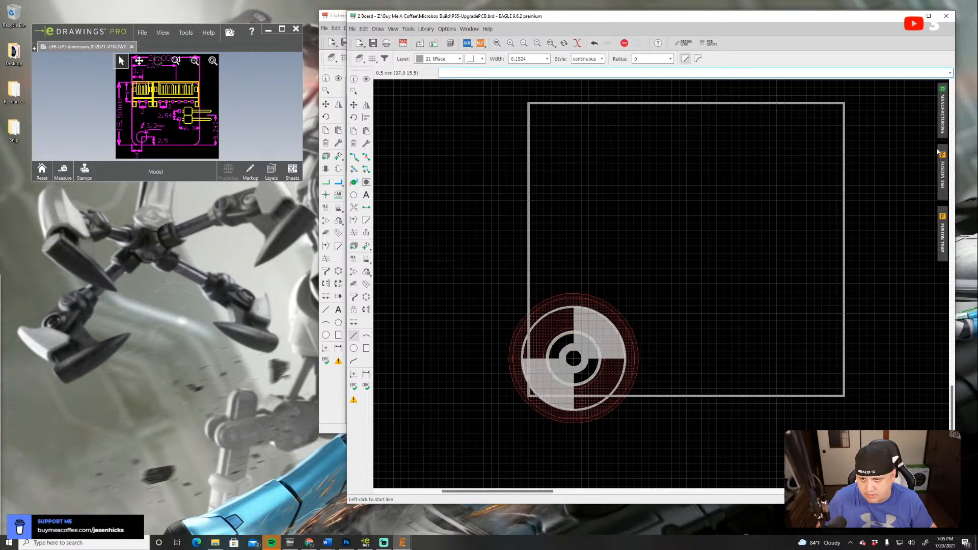
click(944, 127)
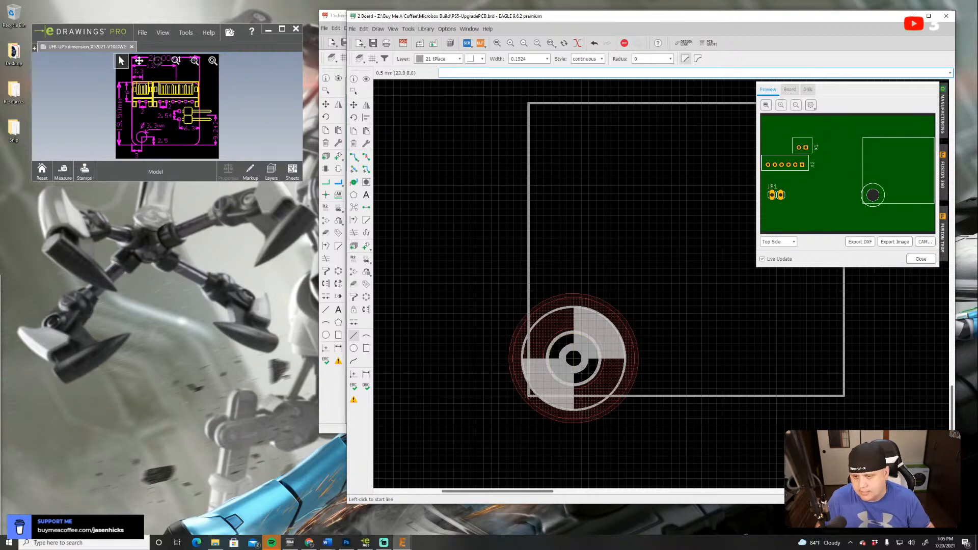
click(922, 260)
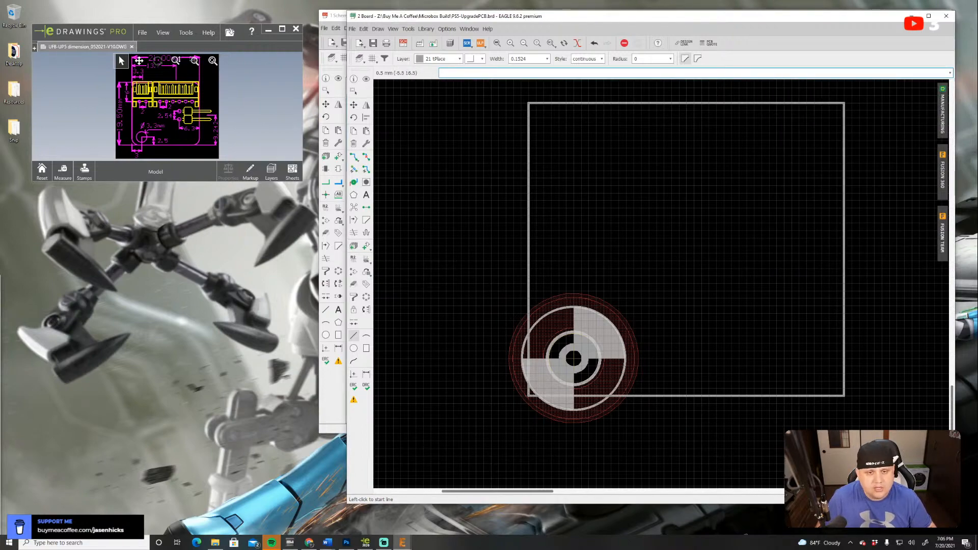
Position pin header JP1 at X 14.7 mm and Y 9.242 mm through its properties
scroll(489, 376, down, 5)
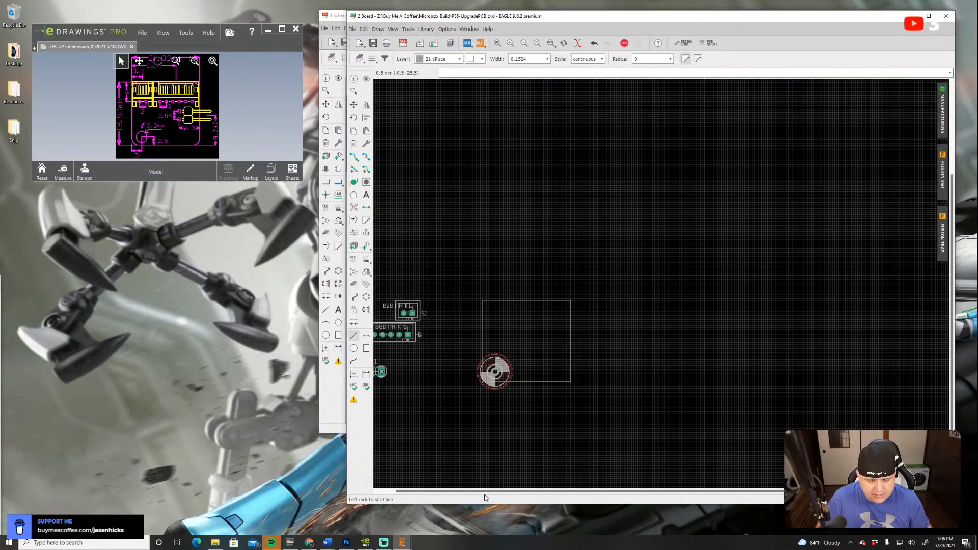
drag(468, 493, 457, 492)
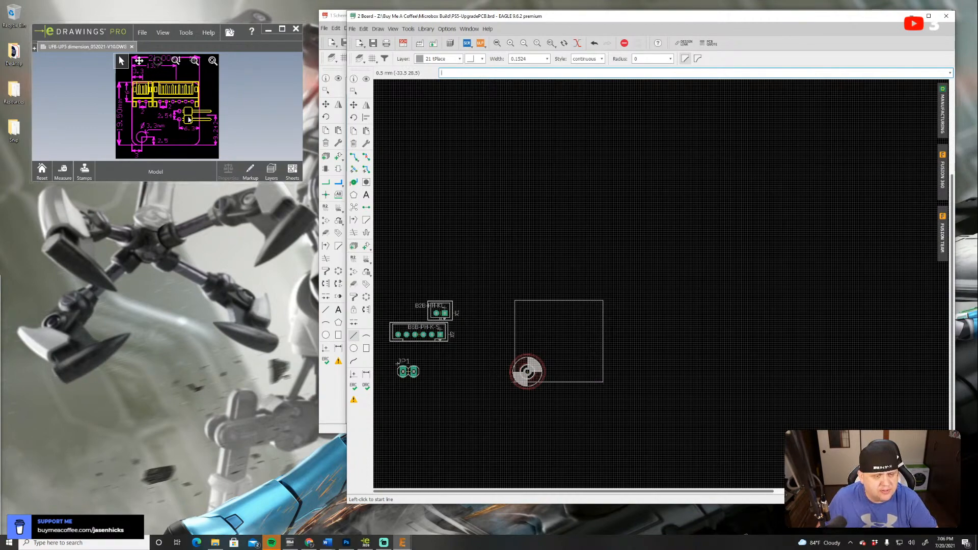
right_click(408, 371)
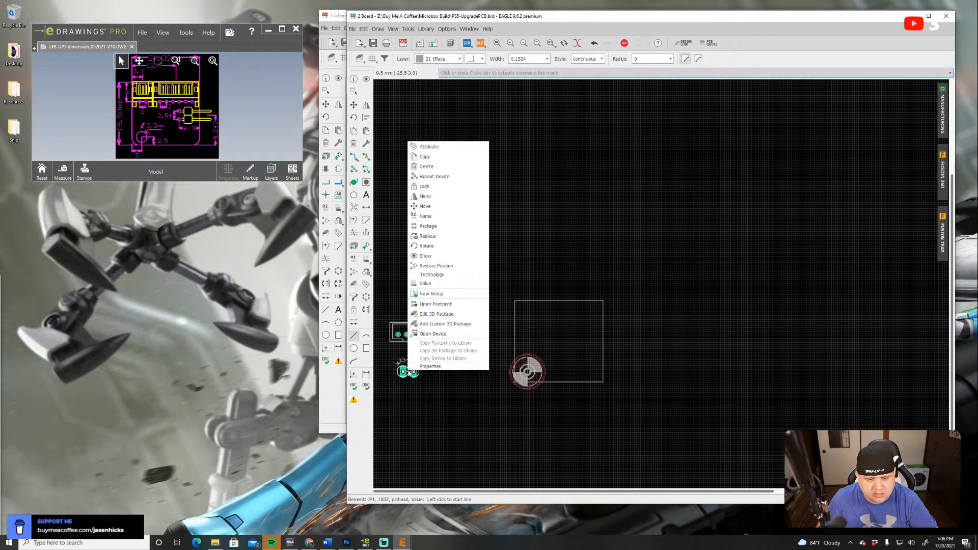
click(420, 371)
drag(457, 253, 671, 191)
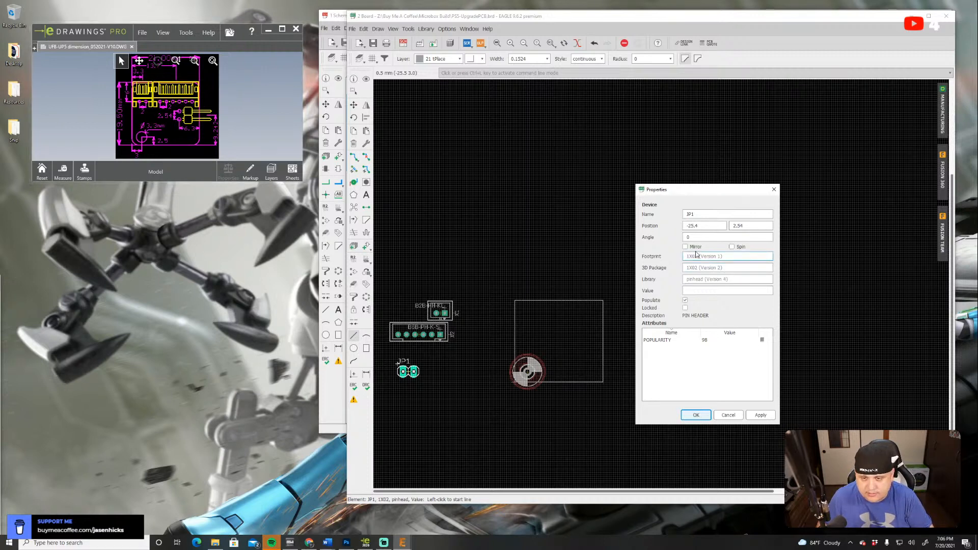
drag(704, 227, 679, 229)
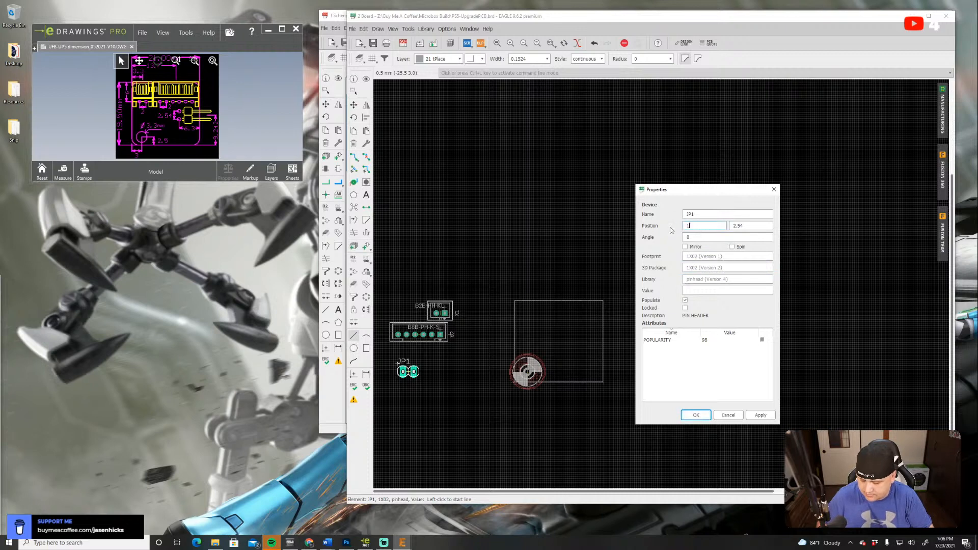
click(761, 418)
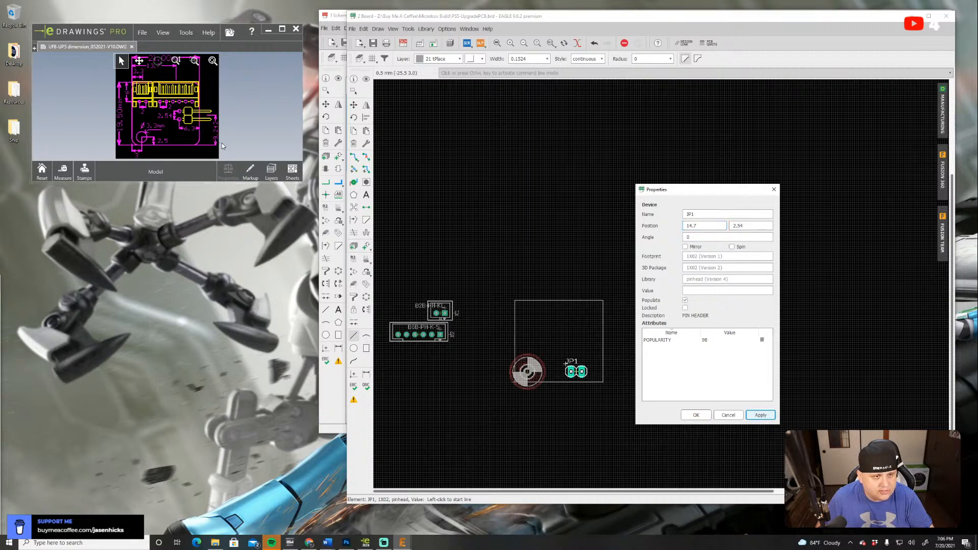
drag(747, 226, 732, 226)
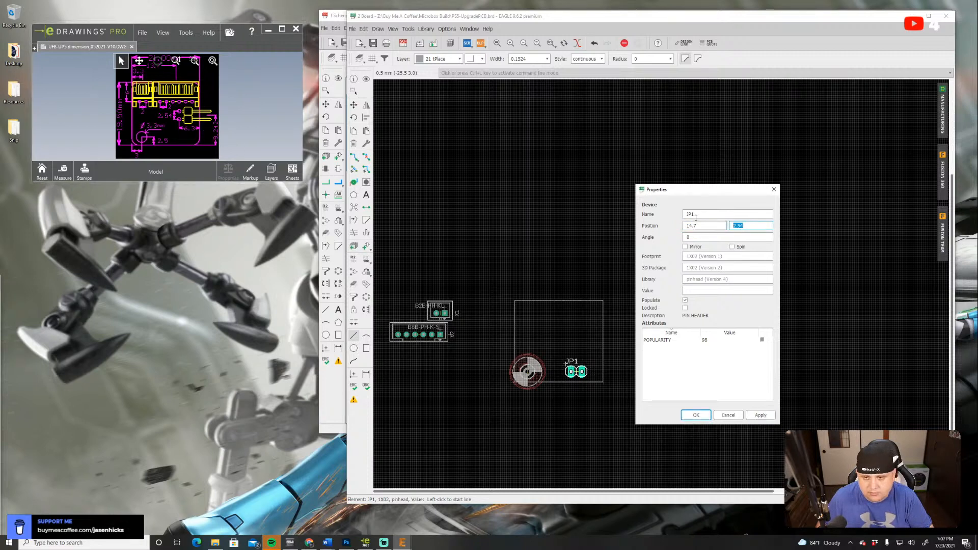
text(9.242)
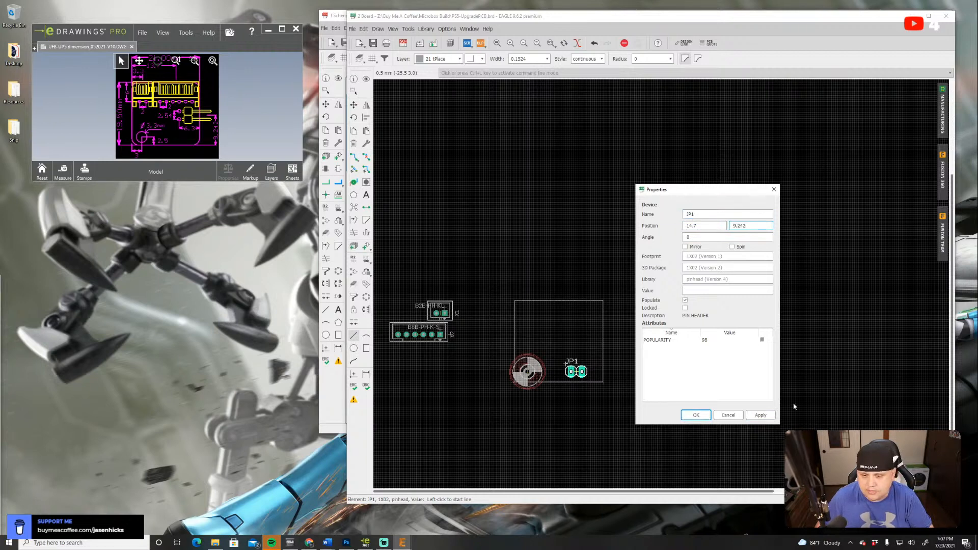
click(760, 415)
click(696, 416)
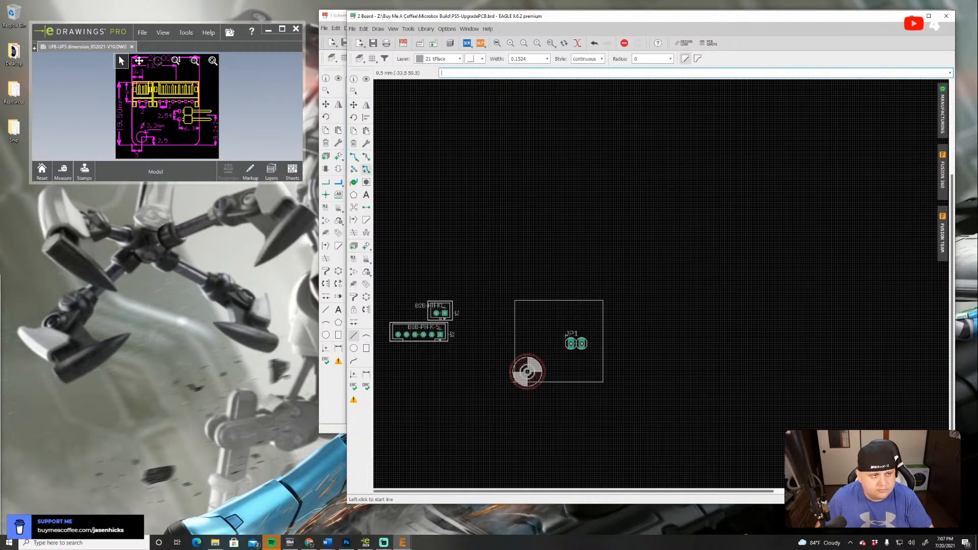
Rotate pin header JP1 by 90 degrees and check its position in its properties
click(354, 117)
click(576, 343)
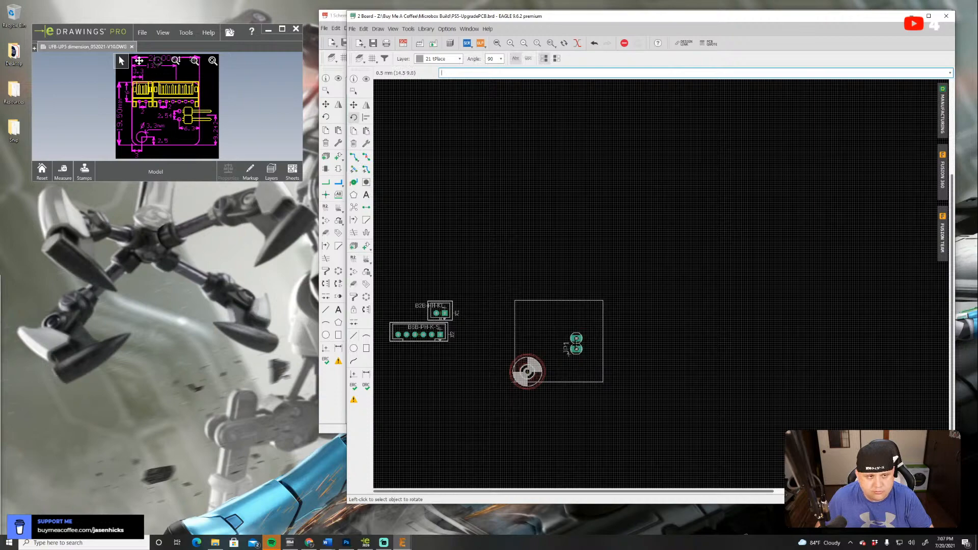
right_click(576, 345)
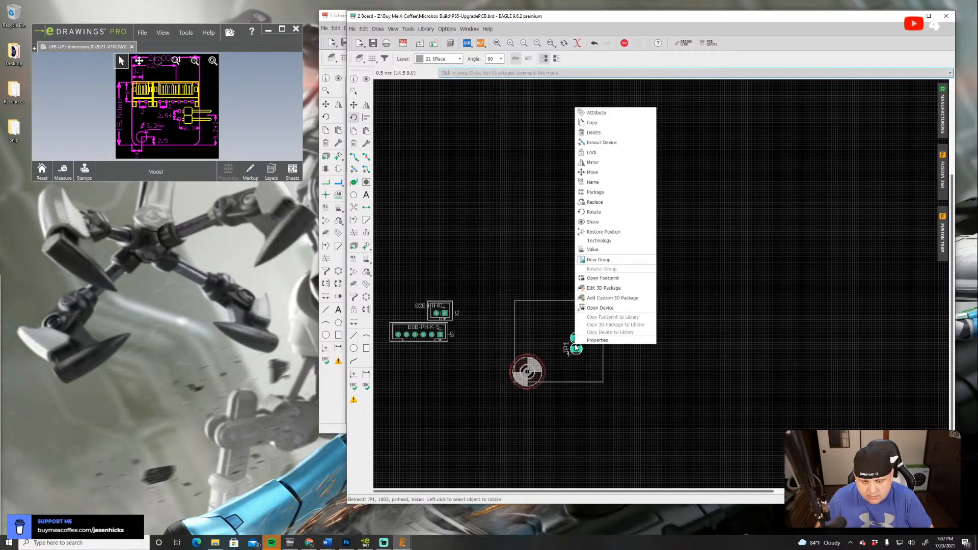
click(597, 345)
click(478, 264)
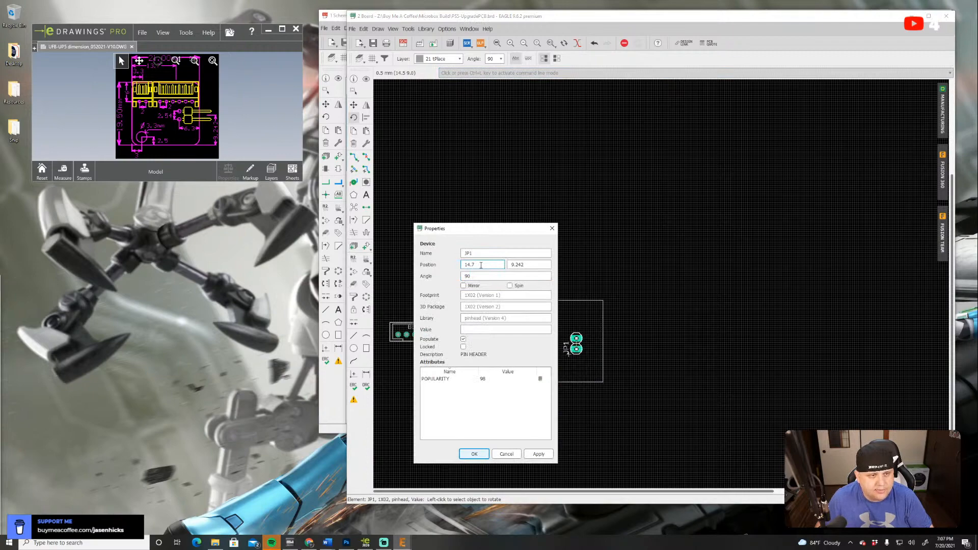
click(519, 266)
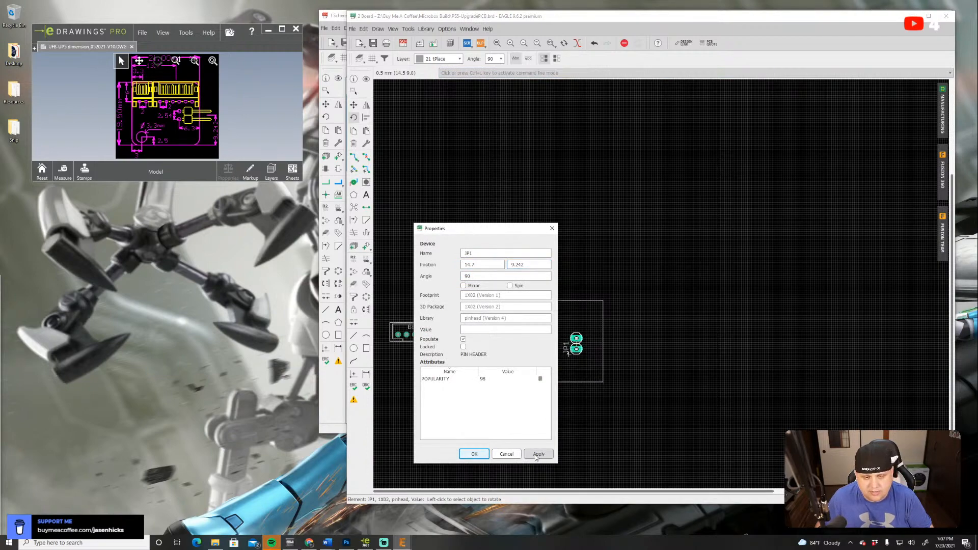
click(473, 454)
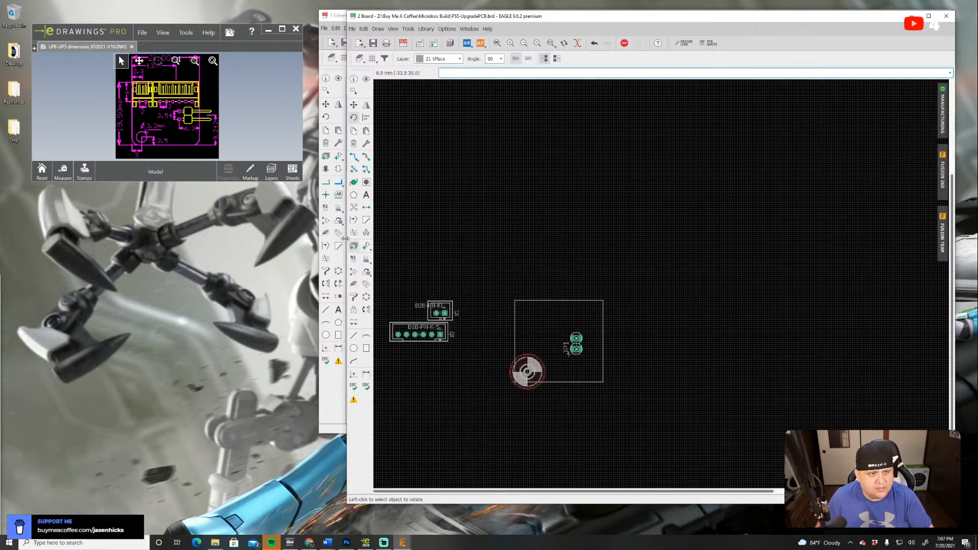
Position two-pin connector X1 on the board at X 3.3 mm and Y 13.5 mm through its properties
right_click(441, 312)
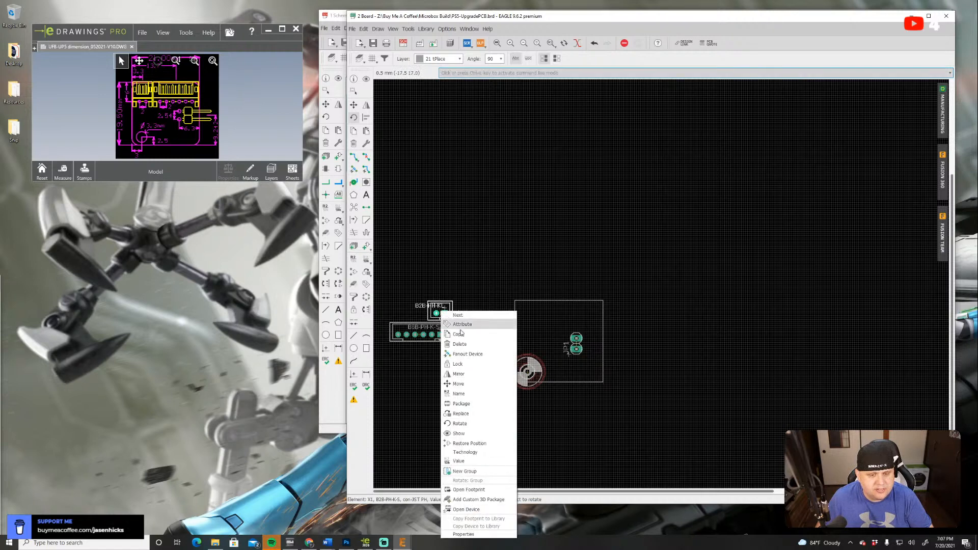
click(464, 534)
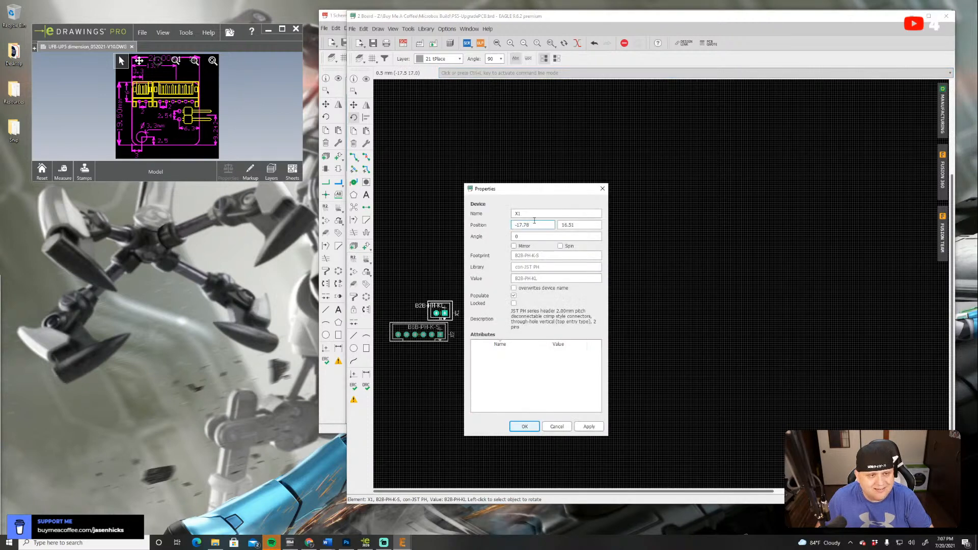
drag(530, 221, 485, 225)
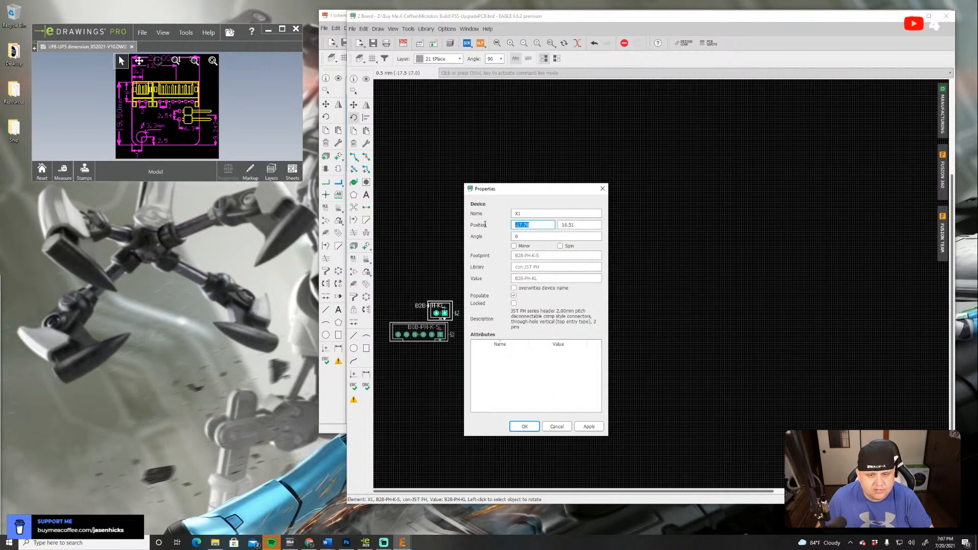
text(3.3)
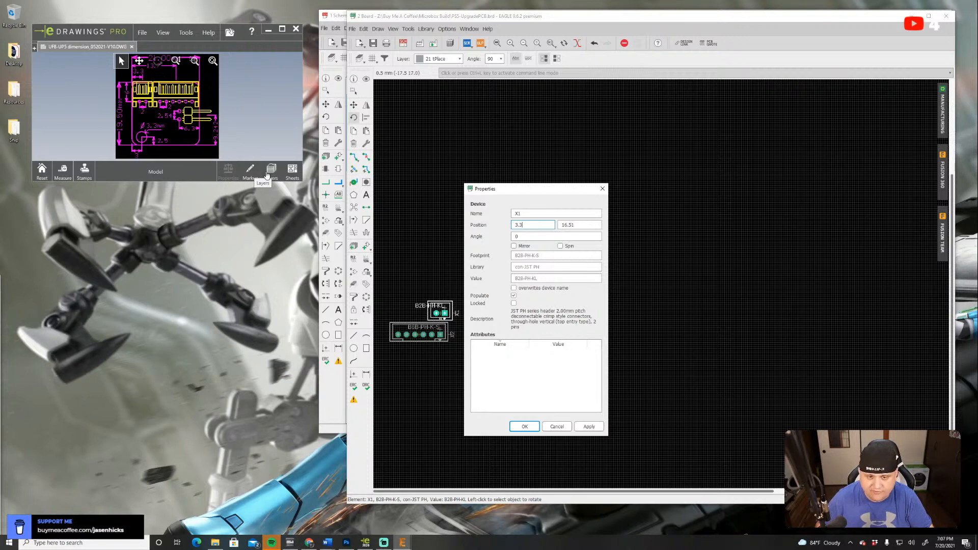
key(Tab)
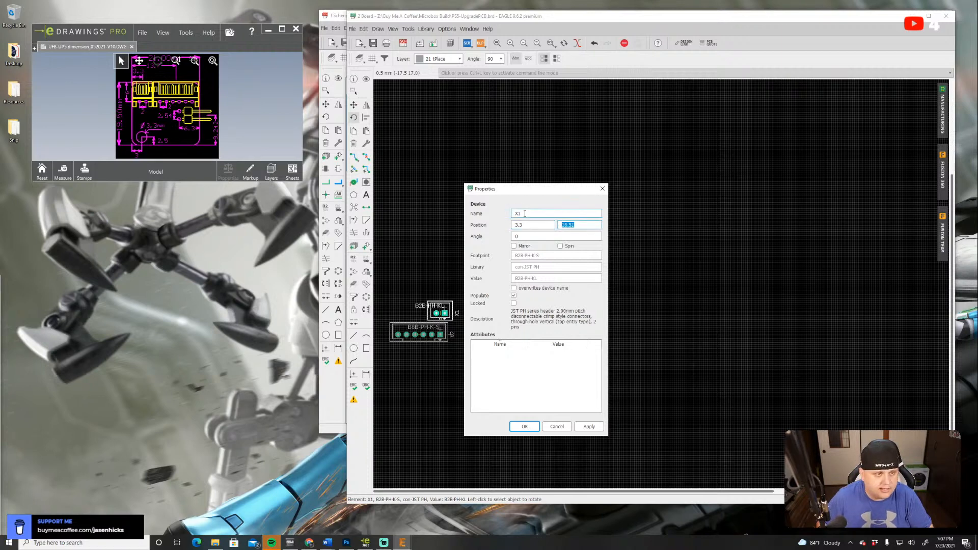
text(1)
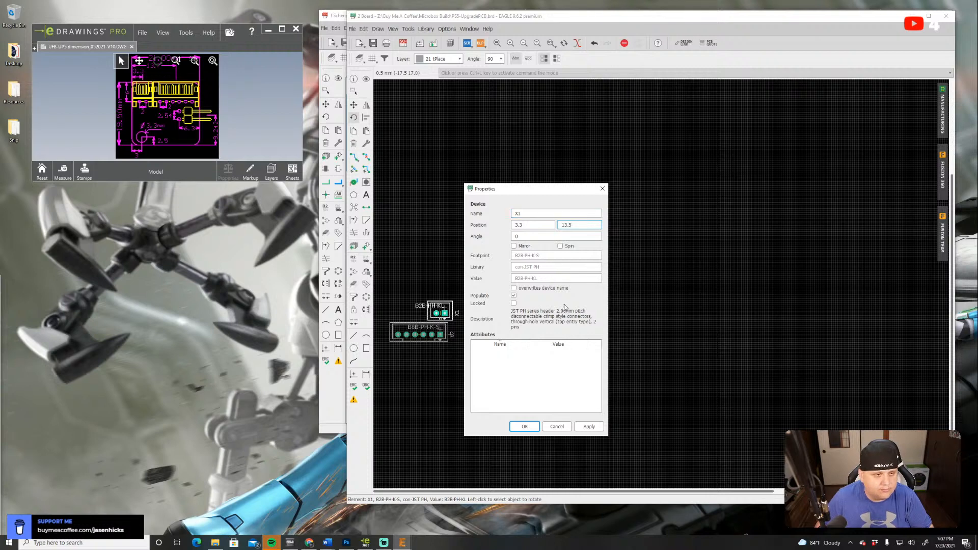
click(587, 427)
drag(543, 193, 767, 185)
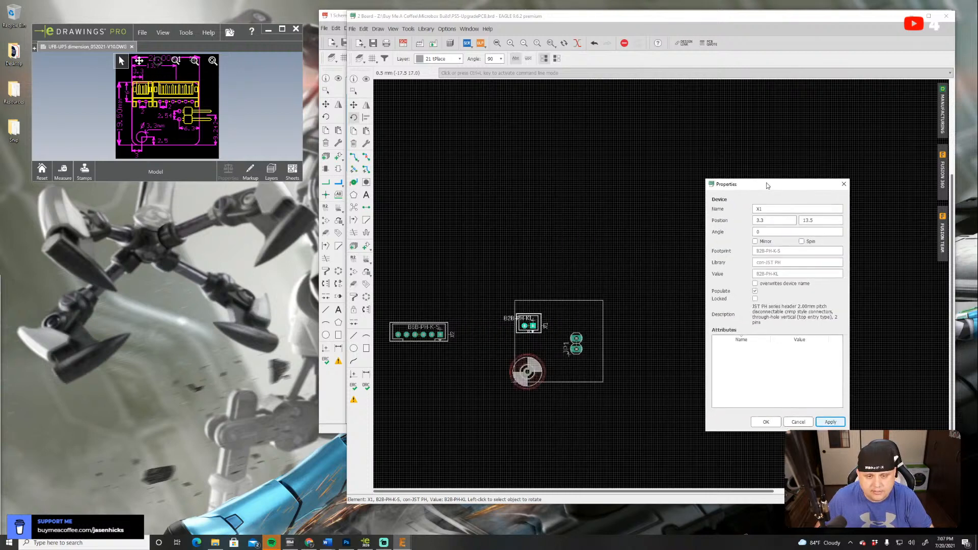
click(765, 424)
Rotate connector X1 by 180 degrees on the board
scroll(534, 328, down, 3)
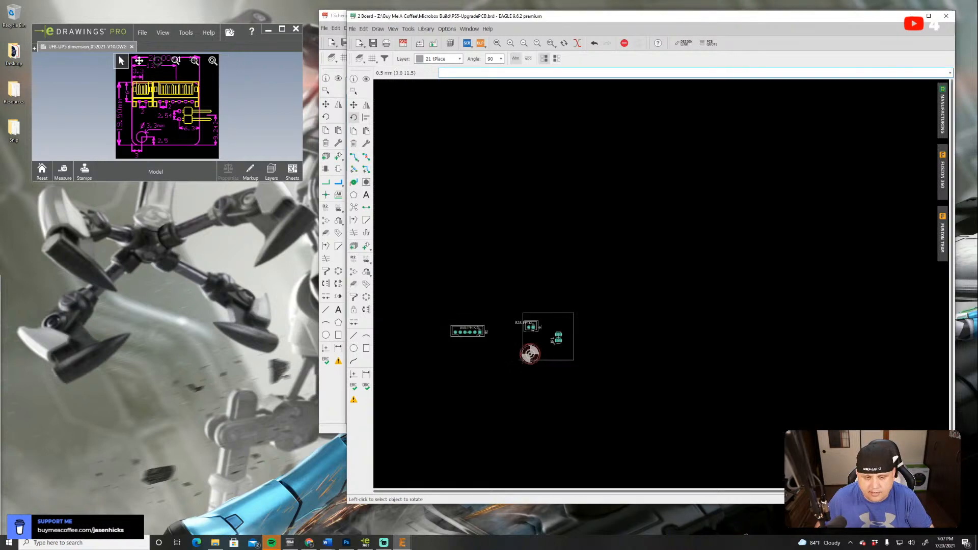
scroll(532, 332, up, 4)
scroll(533, 335, up, 3)
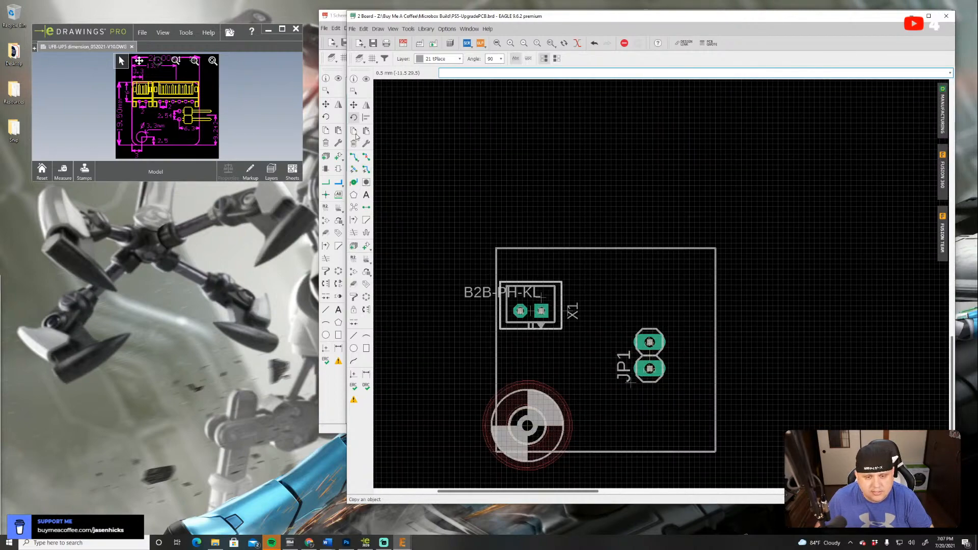
click(353, 117)
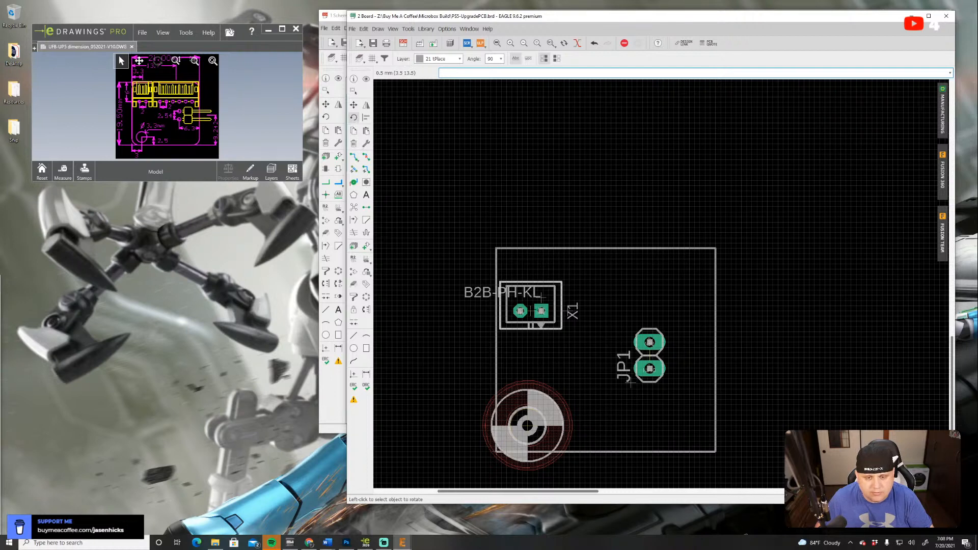
click(531, 308)
click(534, 309)
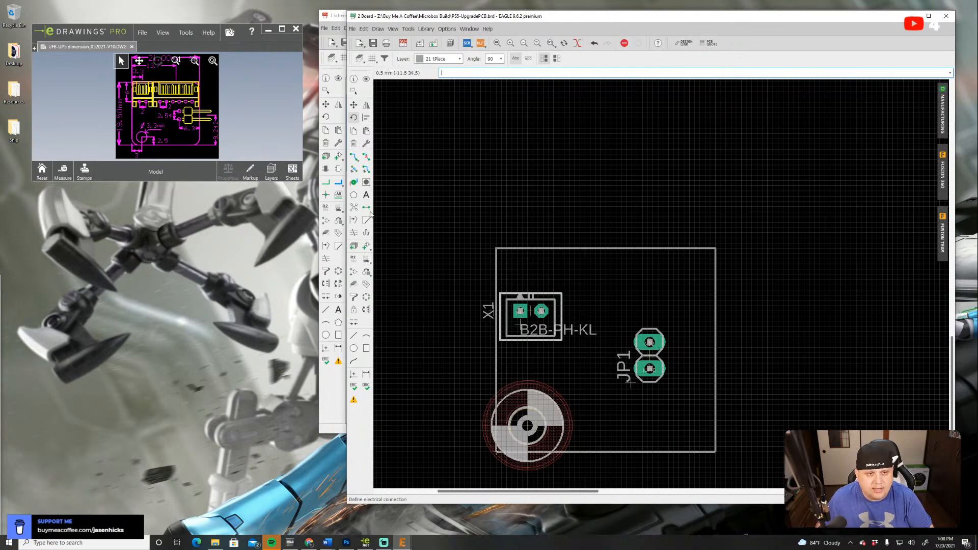
Switch to the schematic, start the Replace command and expand the con-JST-PH library in the parts list
click(329, 419)
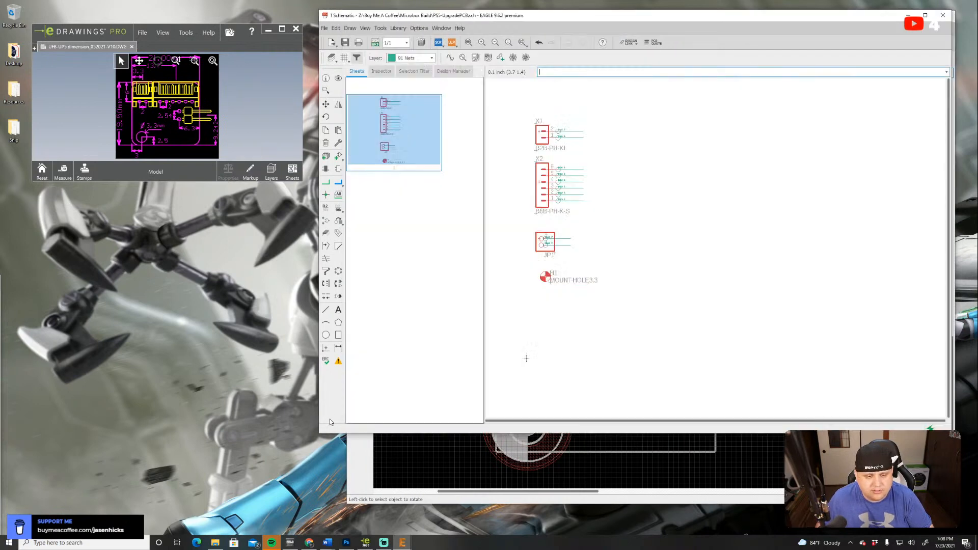
click(339, 157)
click(340, 141)
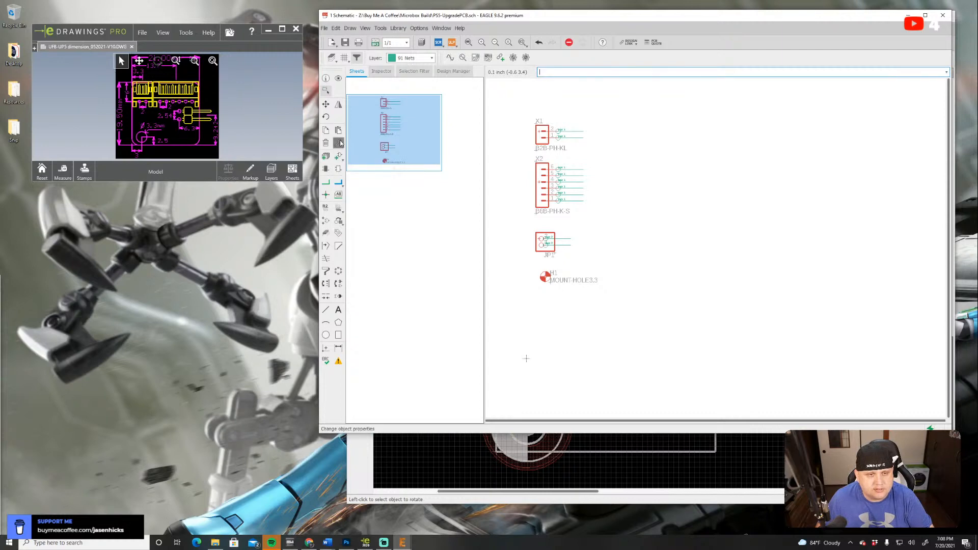
click(340, 142)
click(339, 143)
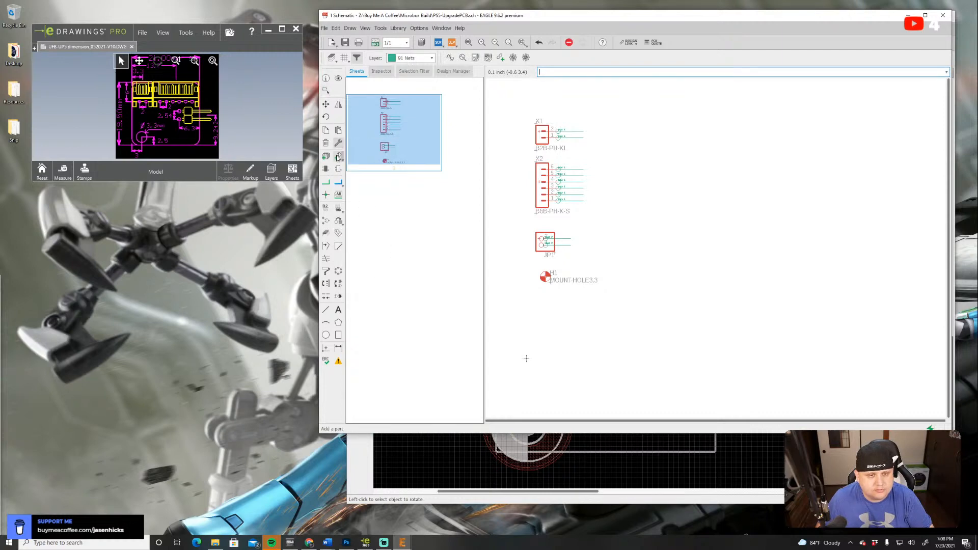
click(339, 222)
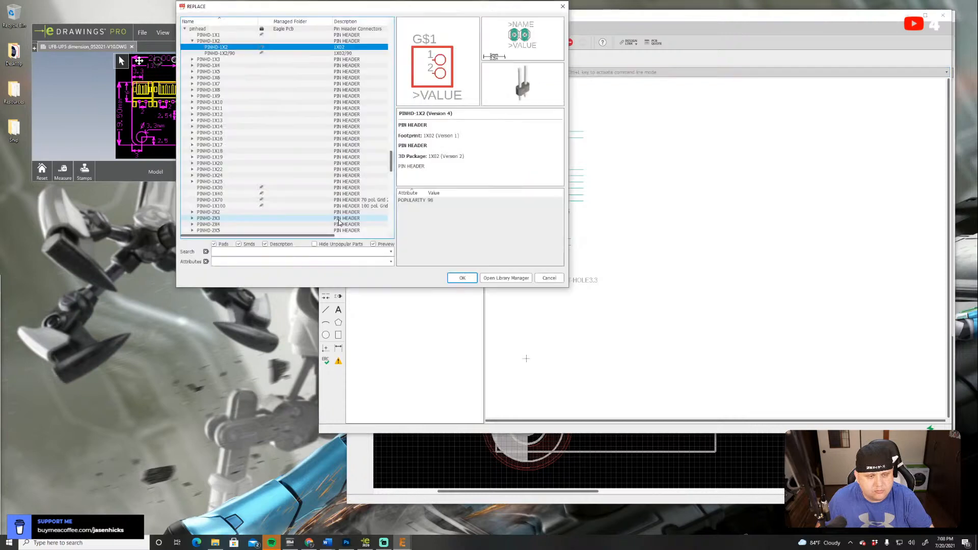
scroll(253, 143, up, 15)
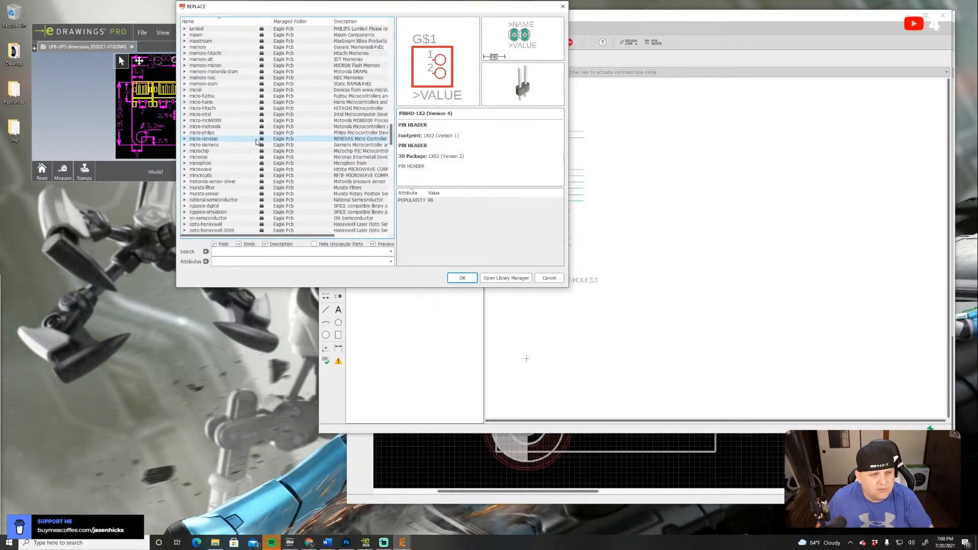
scroll(240, 133, up, 12)
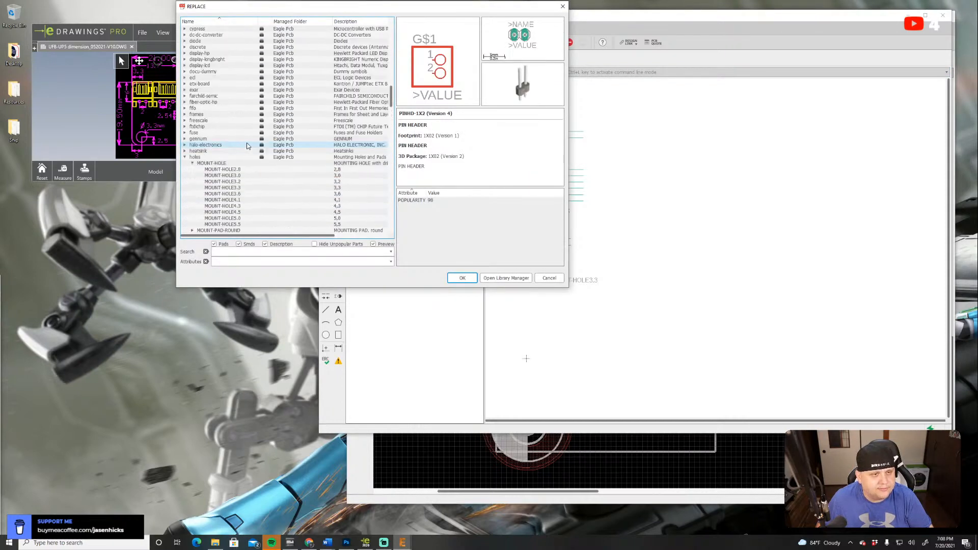
scroll(222, 107, up, 8)
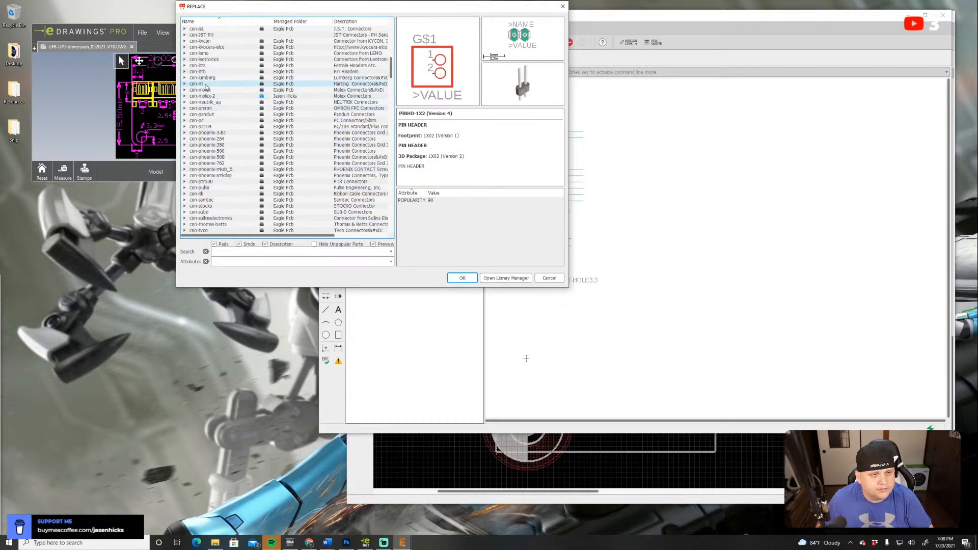
scroll(206, 88, up, 2)
click(185, 72)
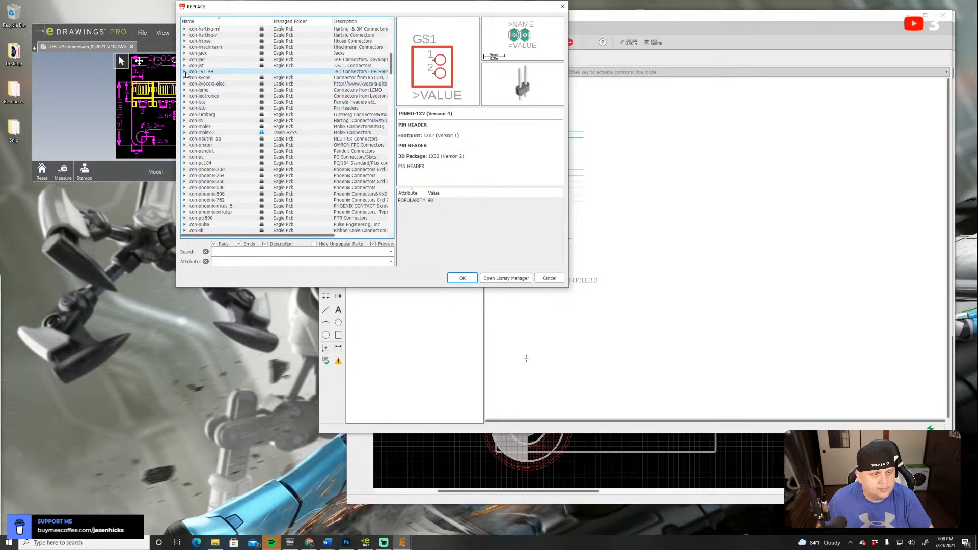
Preview the B2B-PH variants and choose the side-entry S2B-PH-K-S as the replacement part
click(226, 53)
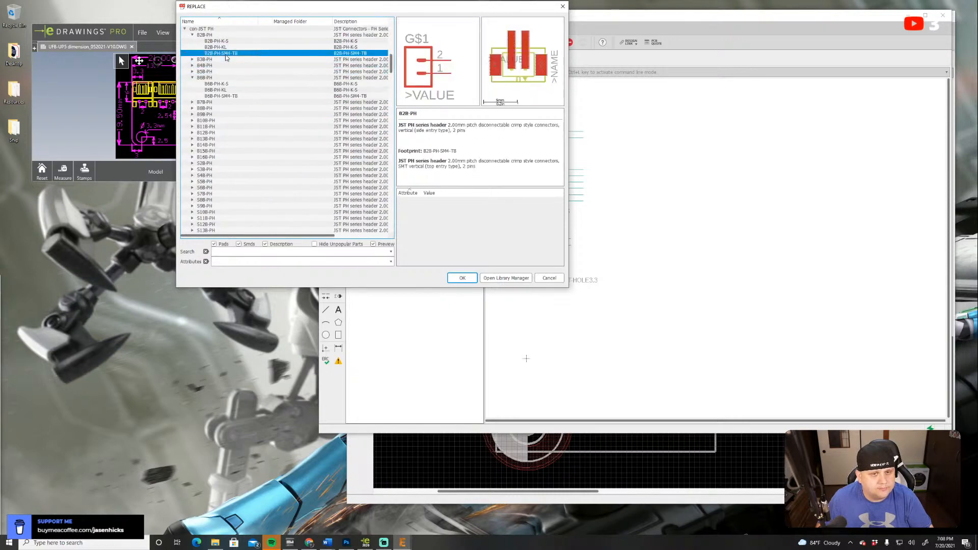
click(225, 47)
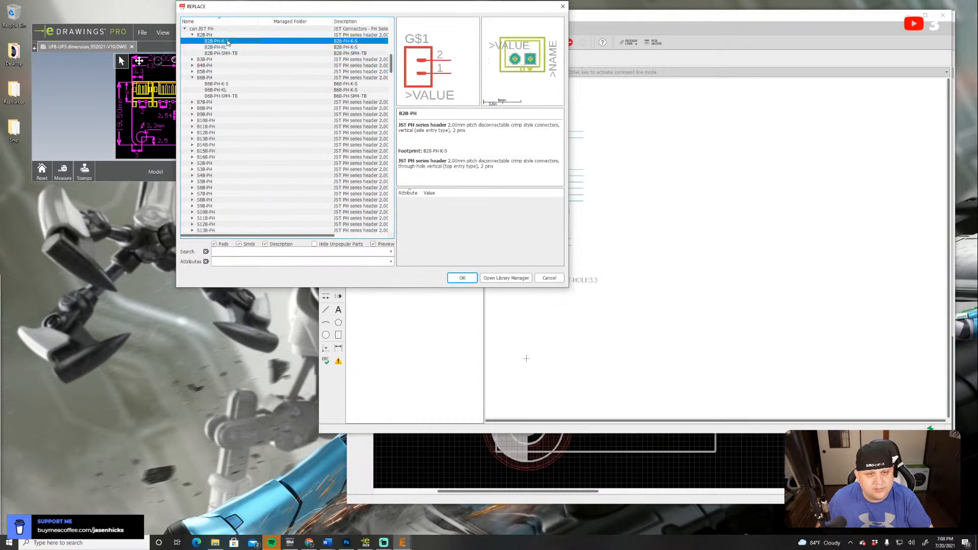
click(231, 53)
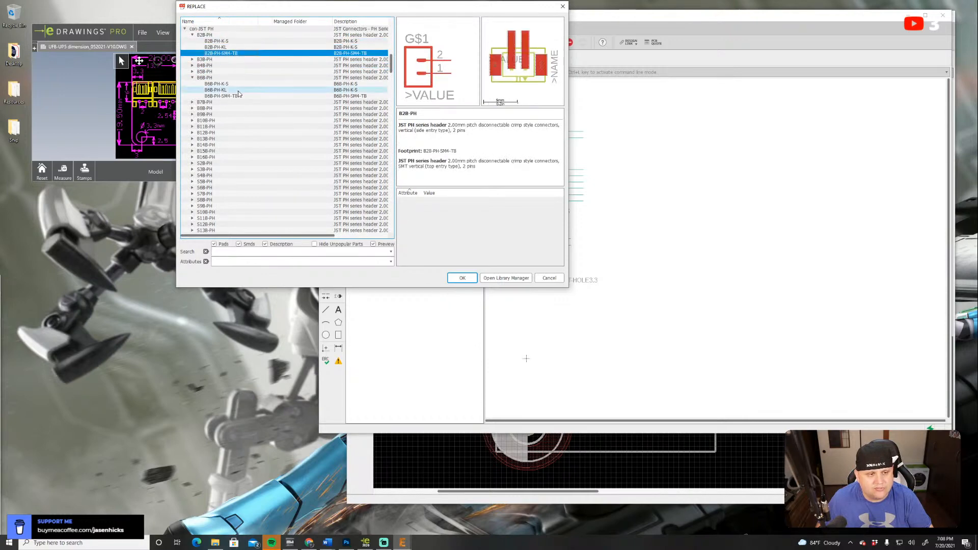
scroll(223, 201, down, 2)
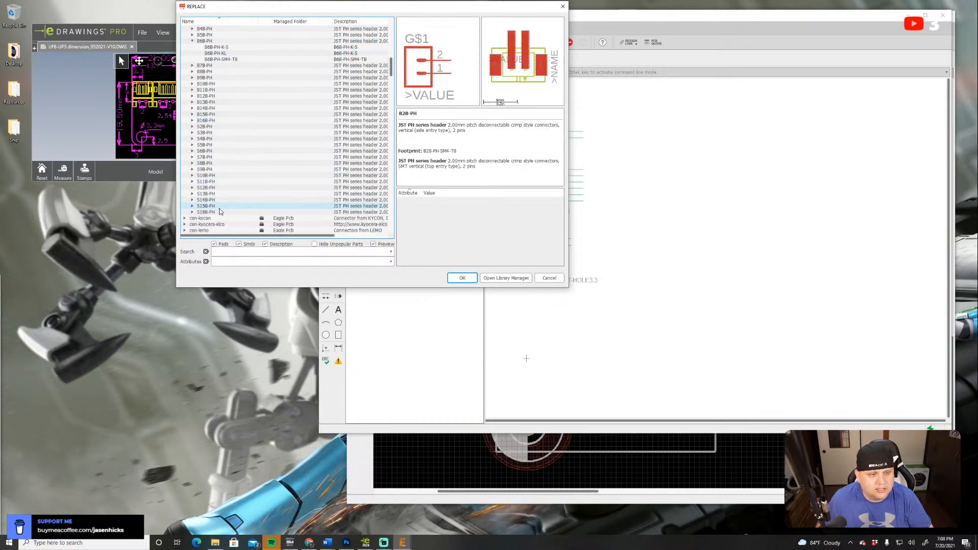
click(200, 127)
click(193, 127)
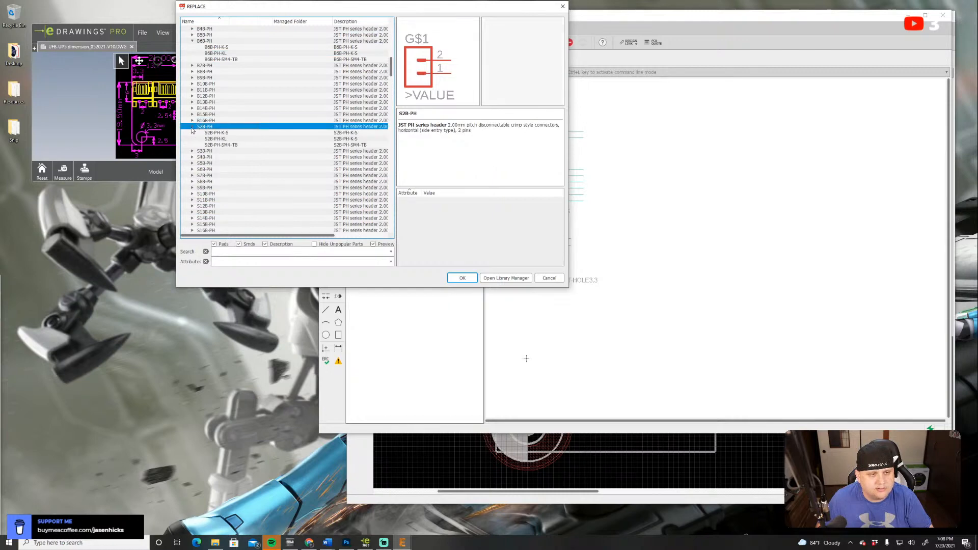
click(210, 133)
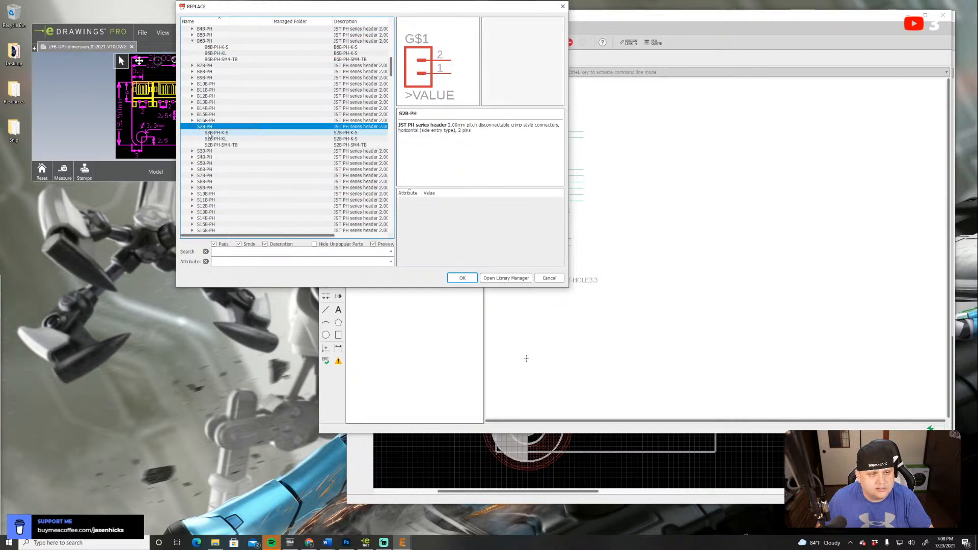
click(462, 279)
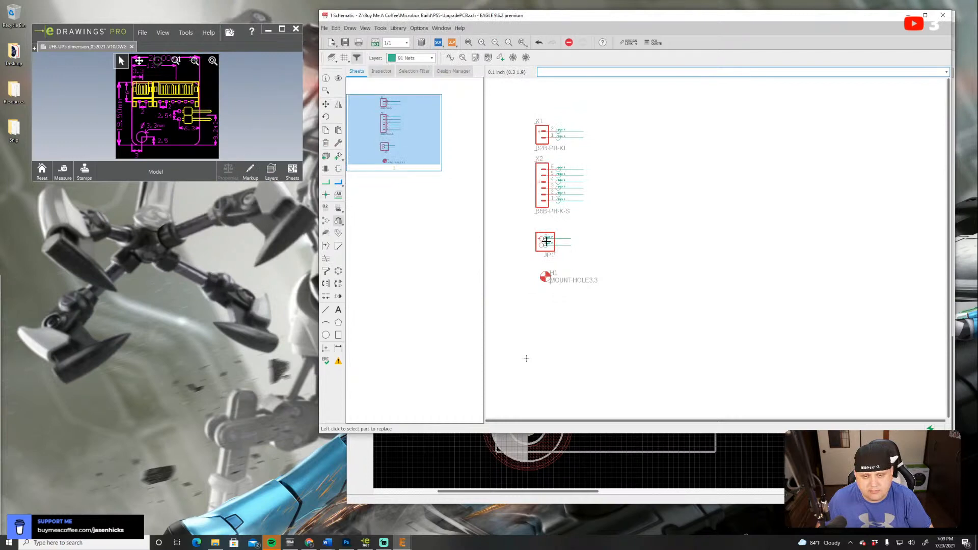
Try replacing pin header JP1 in the schematic with the S2B-PH-K-S connector
scroll(546, 243, down, 2)
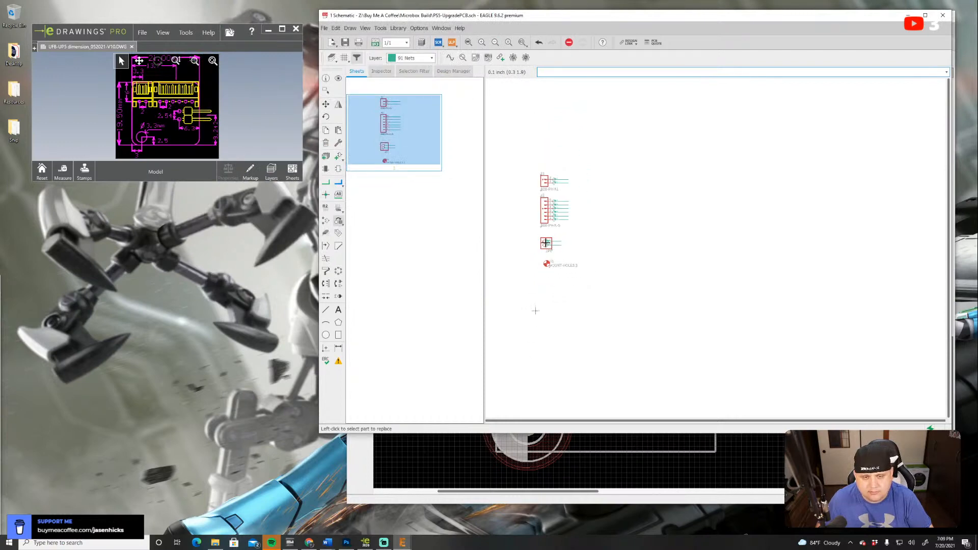
scroll(546, 243, up, 4)
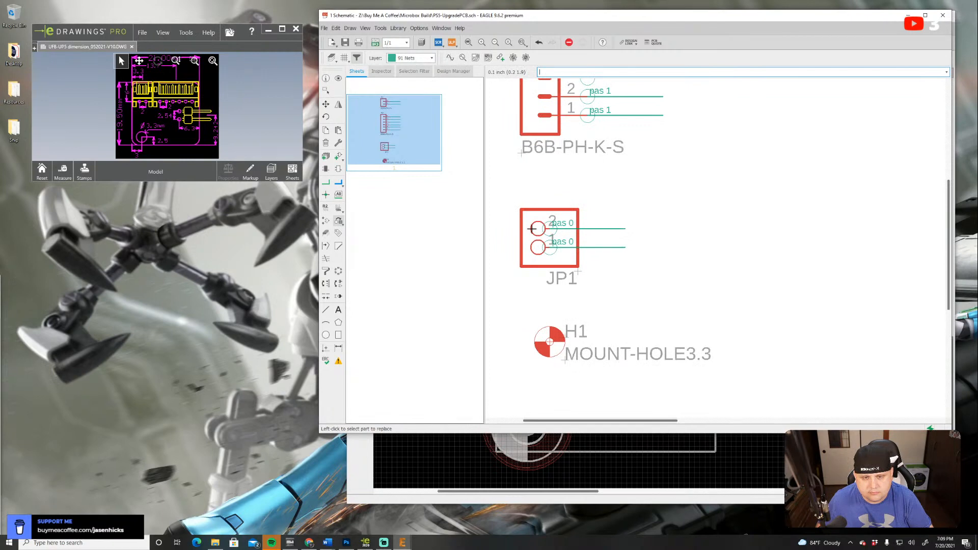
click(533, 229)
Rotate the replaced JP1 symbol by 180 degrees in the schematic
scroll(525, 199, down, 1)
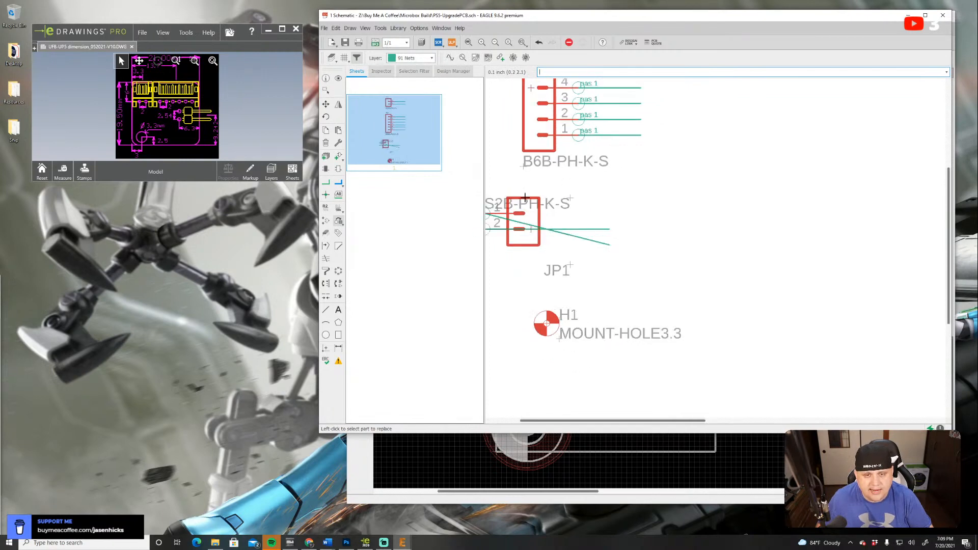
scroll(525, 198, down, 2)
click(326, 117)
click(526, 215)
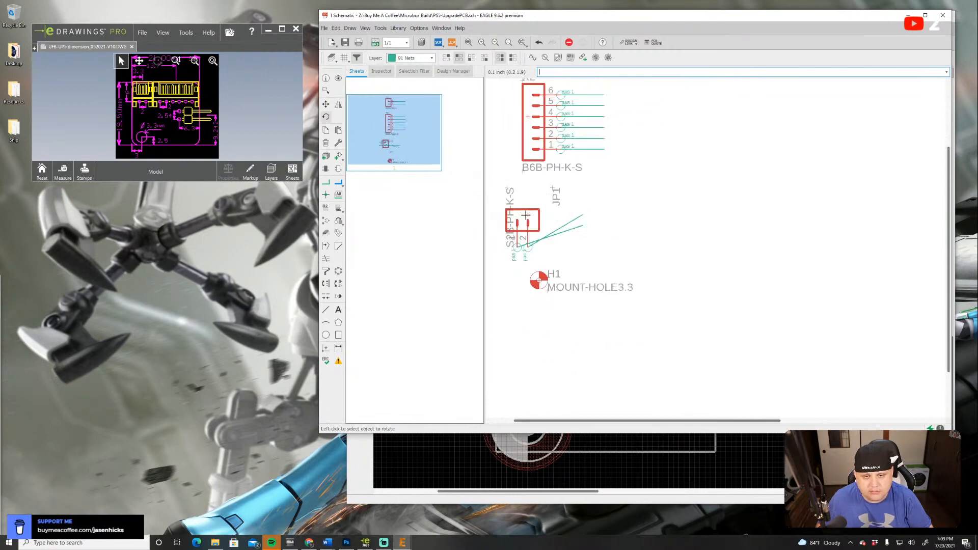
click(526, 215)
Move the schematic window aside, check JP1's new footprint on the board, and return to the schematic
drag(580, 19, 565, 429)
click(554, 19)
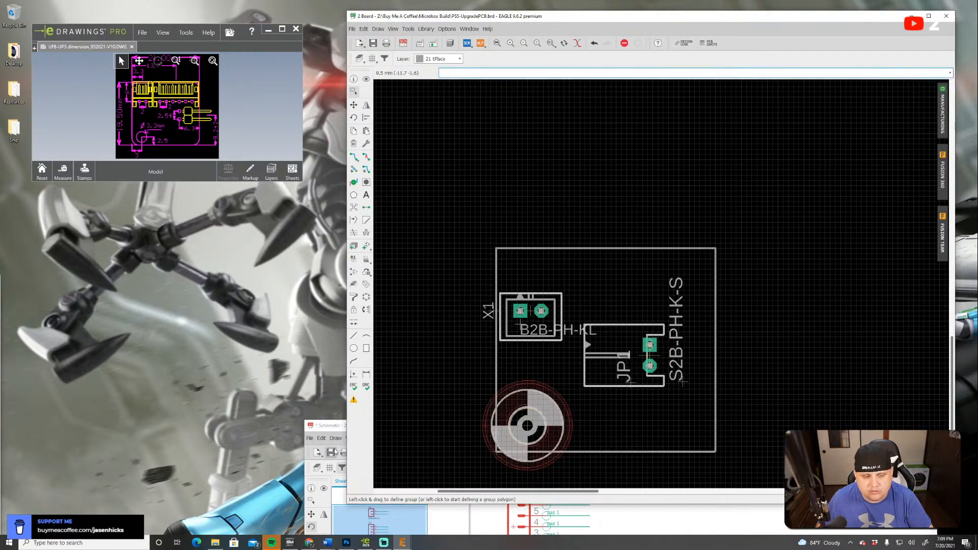
click(698, 524)
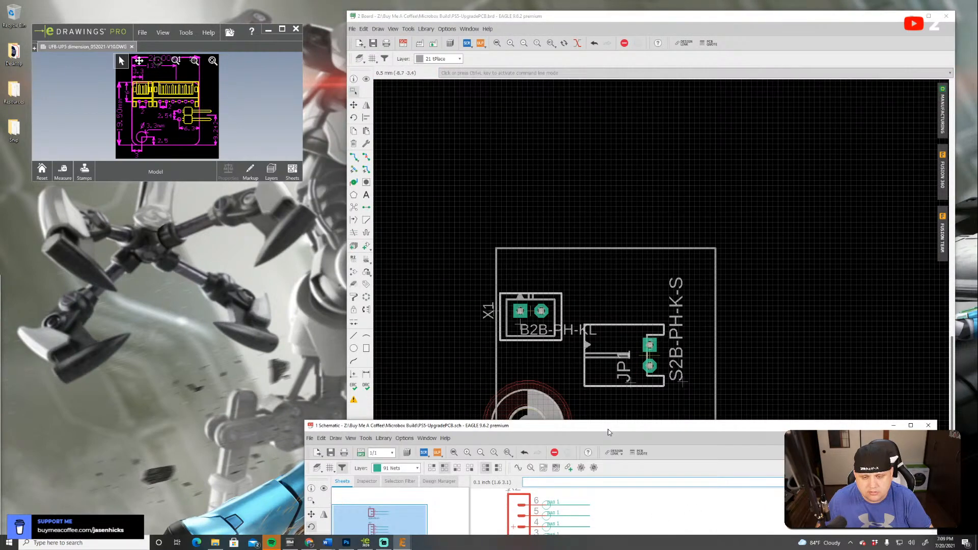
drag(608, 429, 597, 146)
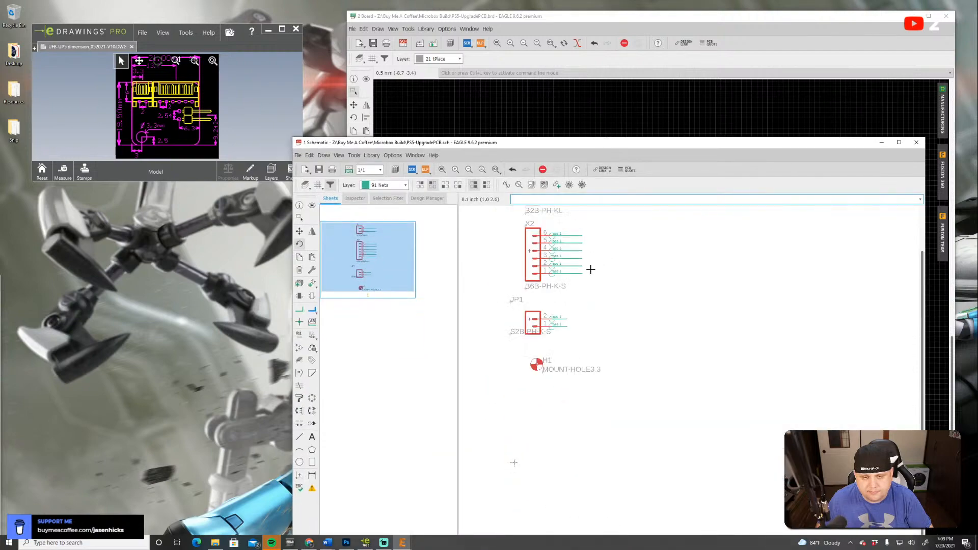
scroll(586, 269, down, 2)
scroll(585, 266, up, 2)
scroll(582, 261, down, 2)
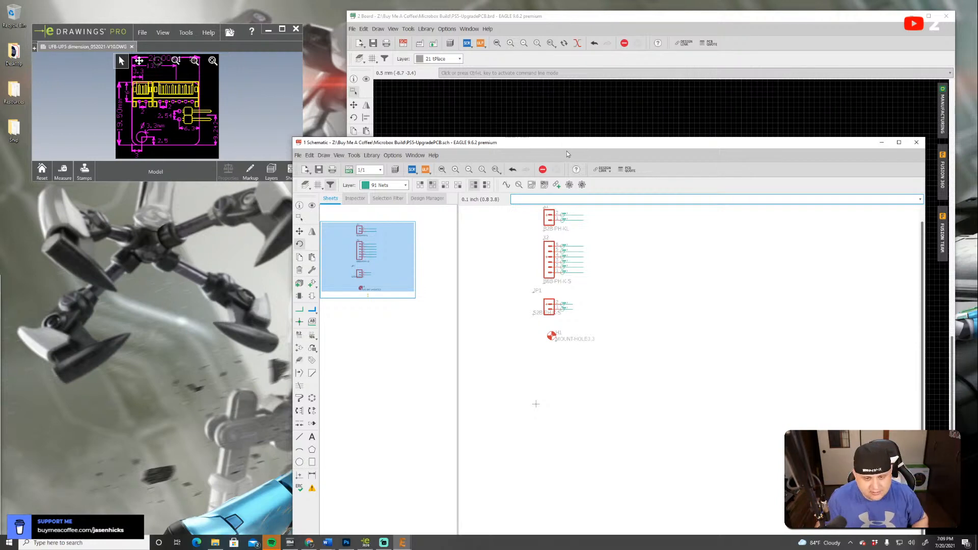
Undo the rotations and the replacement of JP1 in the schematic
key(ctrl+z)
key(ctrl+z)
key(ctrl+z)
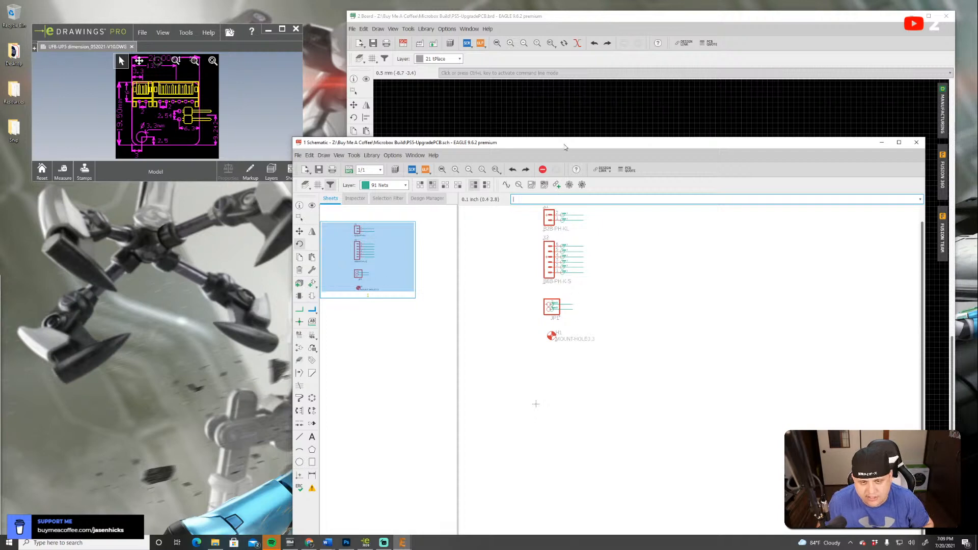
Replace the two-pin connector X1 in the schematic with the S2B-PH-K-S variant
drag(564, 147, 608, 202)
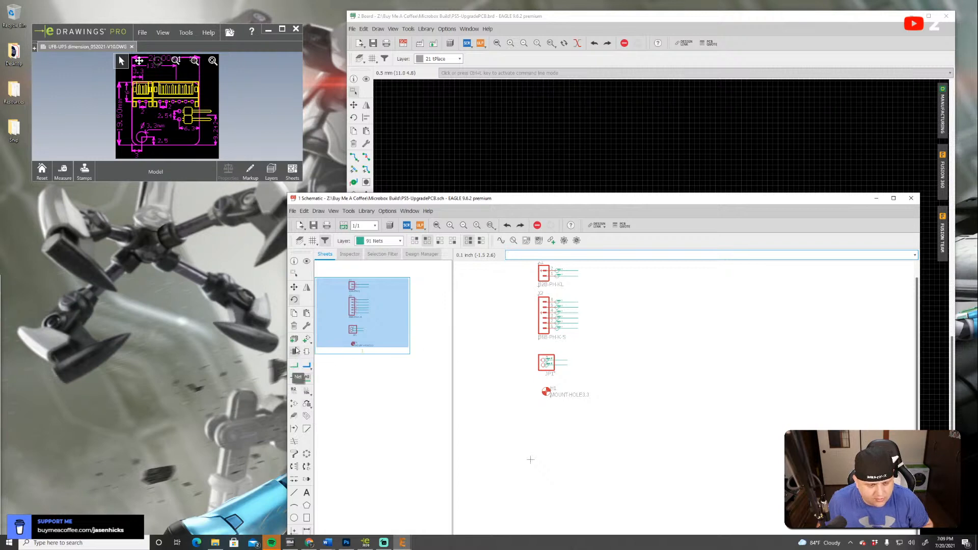
click(307, 405)
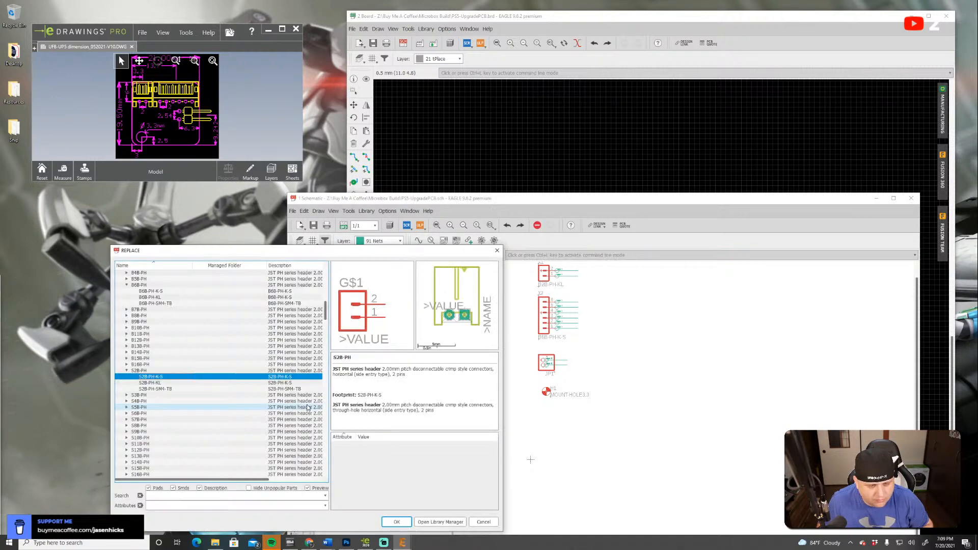
click(397, 522)
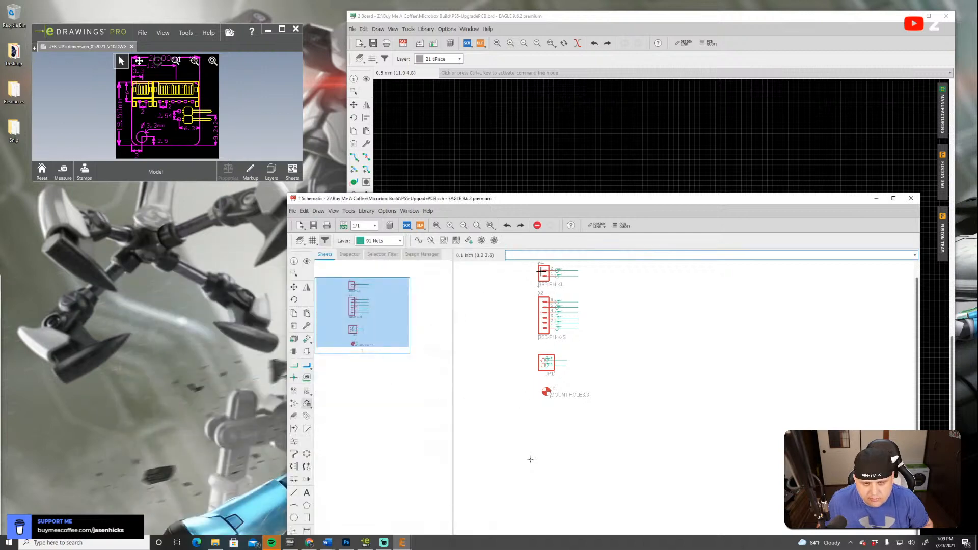
Uncover the board layout, rotate connector X1 by 180 degrees, and check its properties
drag(554, 205, 540, 466)
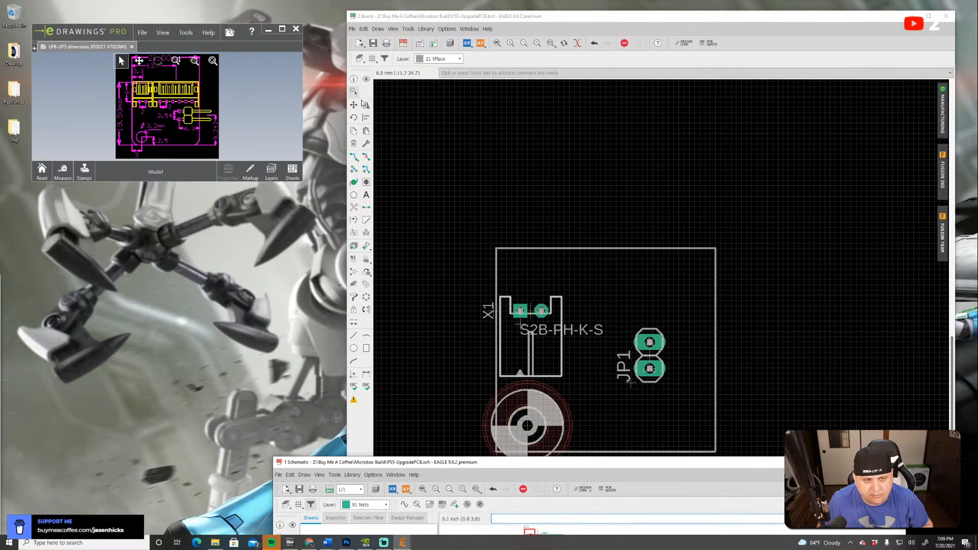
click(358, 119)
click(530, 312)
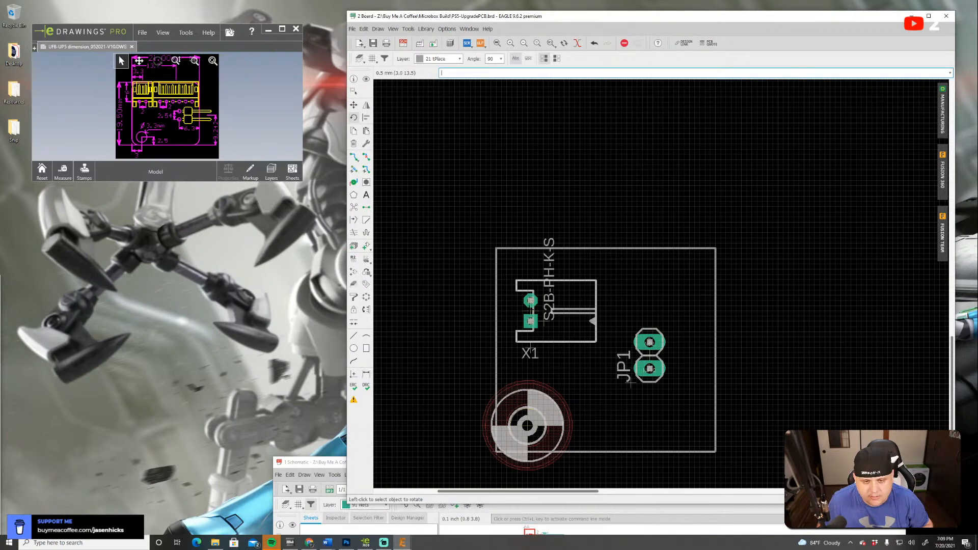
click(531, 313)
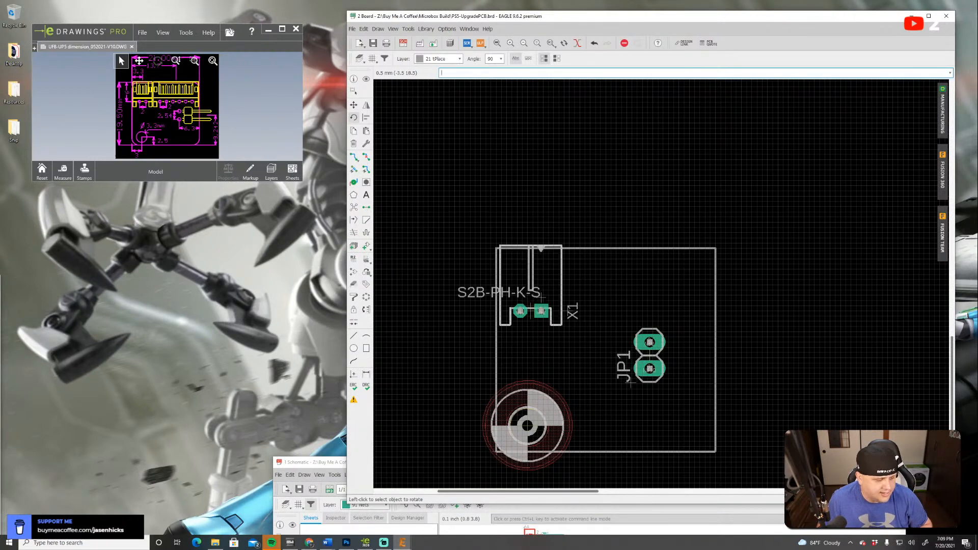
right_click(533, 314)
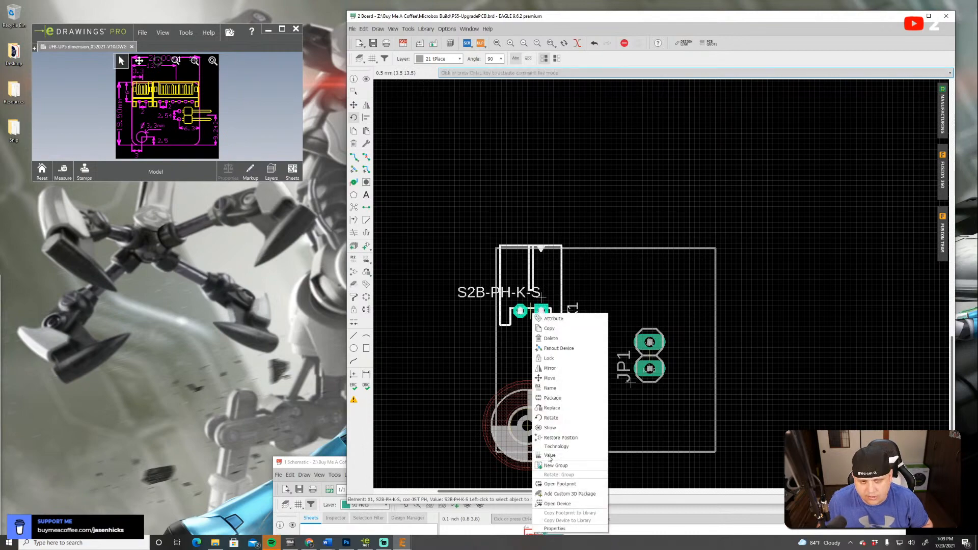
click(557, 529)
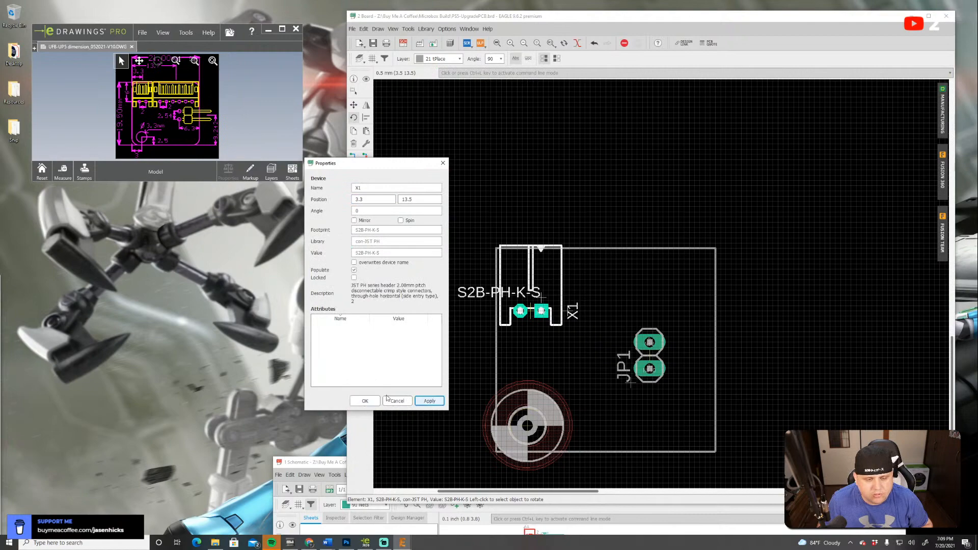
click(364, 401)
Return to the schematic and replace the six-pin connector X2 with the S6B-PH-K-S variant
drag(334, 466, 327, 152)
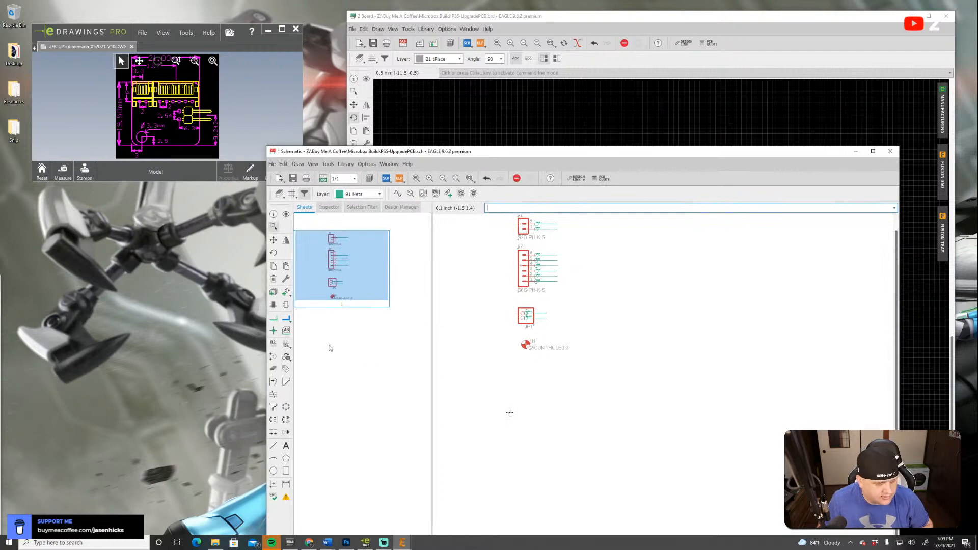
click(287, 359)
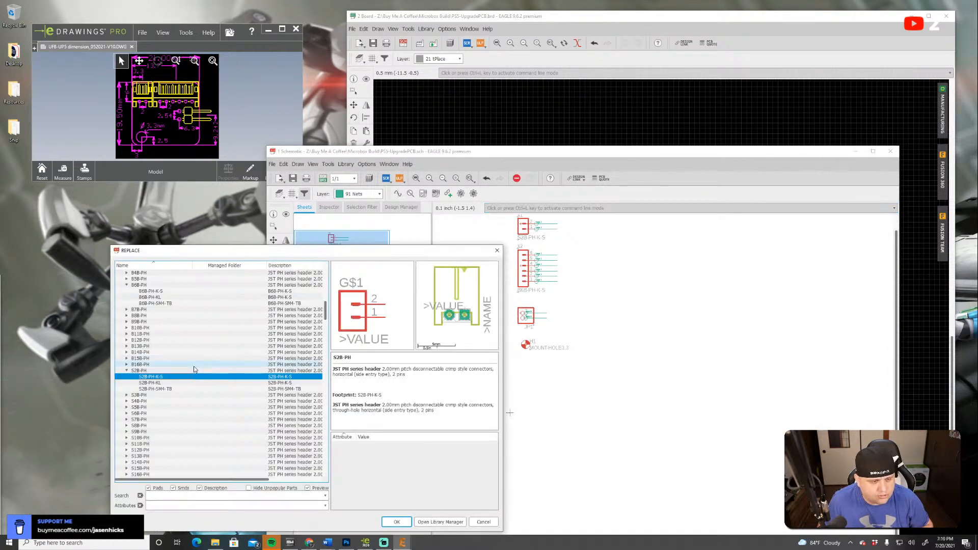
double_click(140, 413)
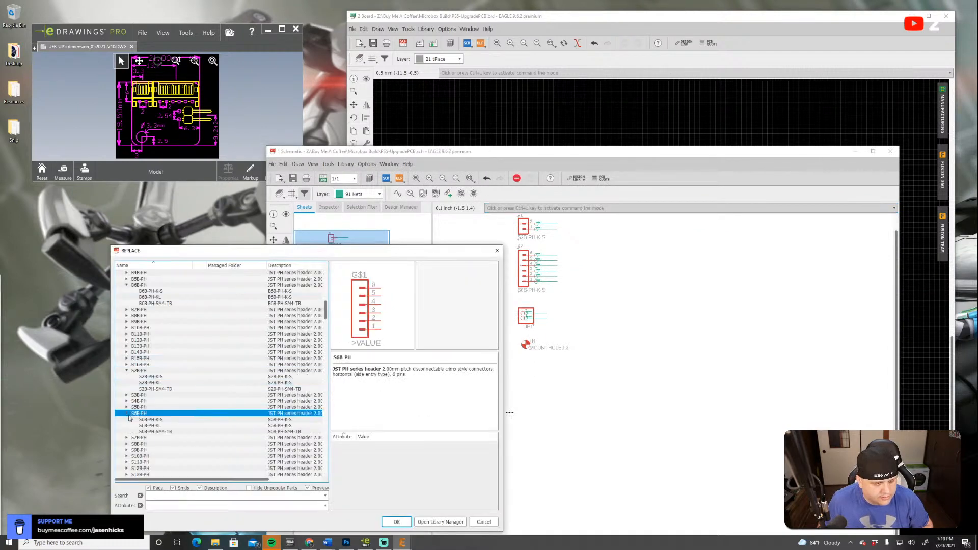
click(150, 420)
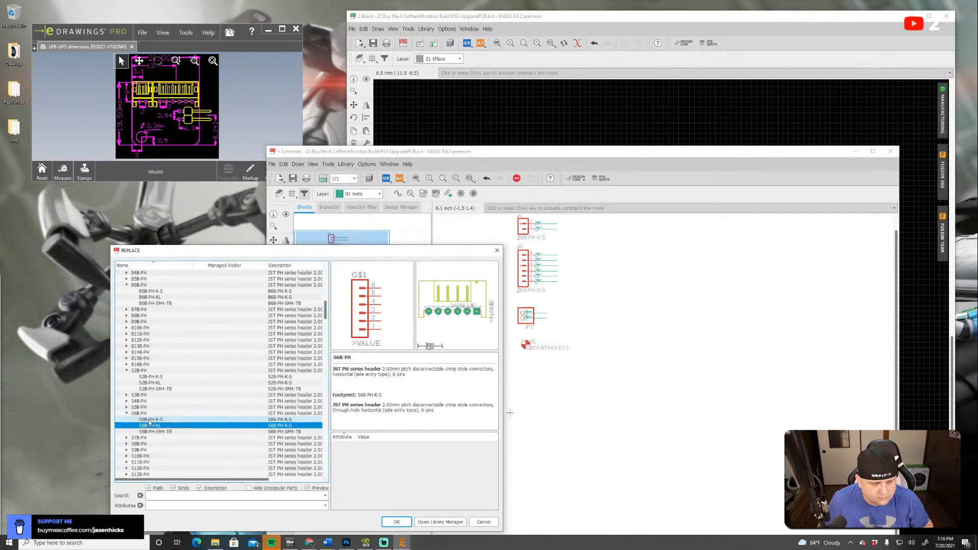
click(389, 521)
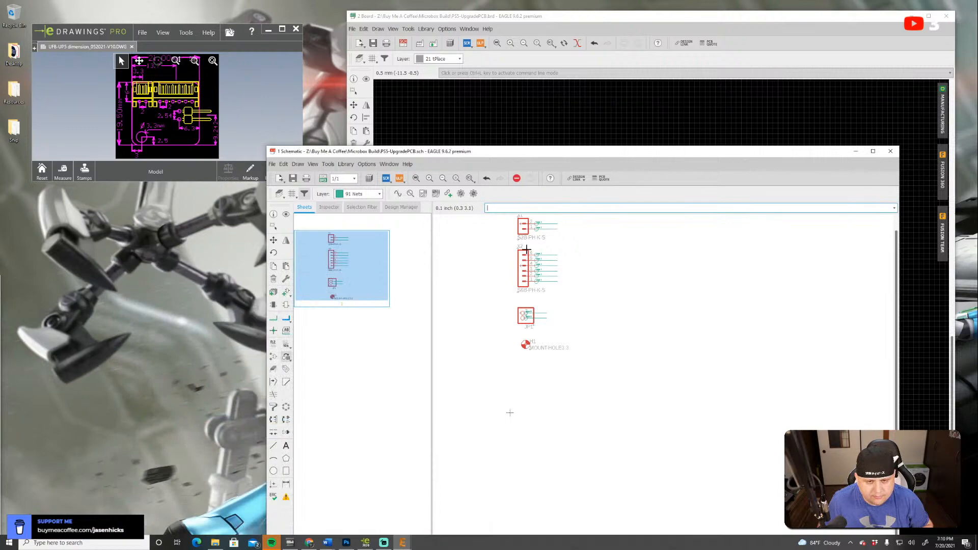
Uncover the board layout and set connector X2's position to 13.7, 13.5
drag(523, 152, 509, 418)
scroll(499, 345, down, 5)
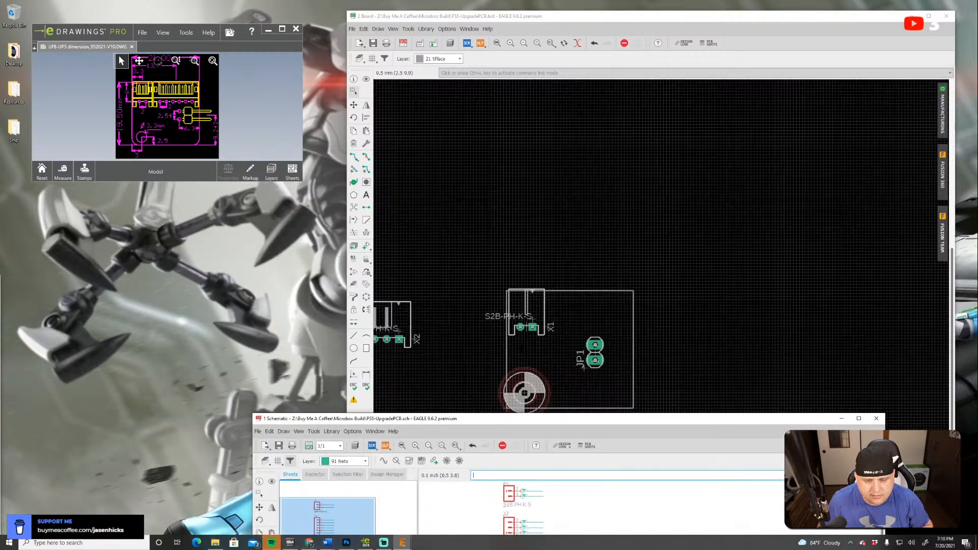
right_click(406, 340)
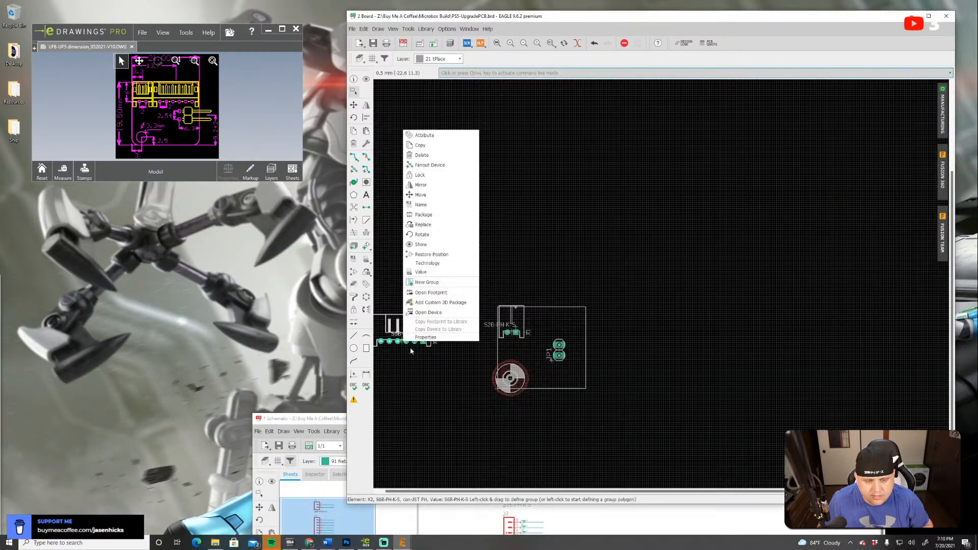
click(410, 334)
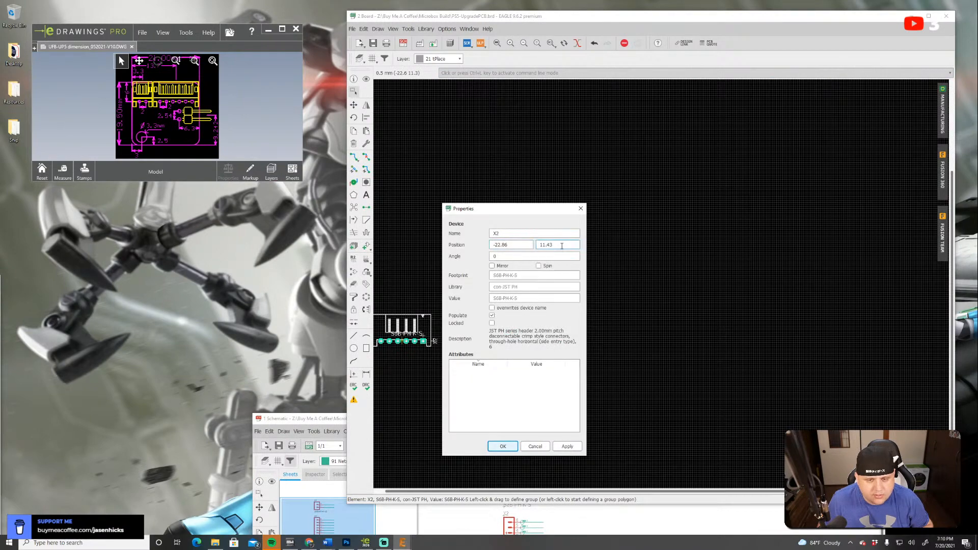
drag(564, 245, 490, 246)
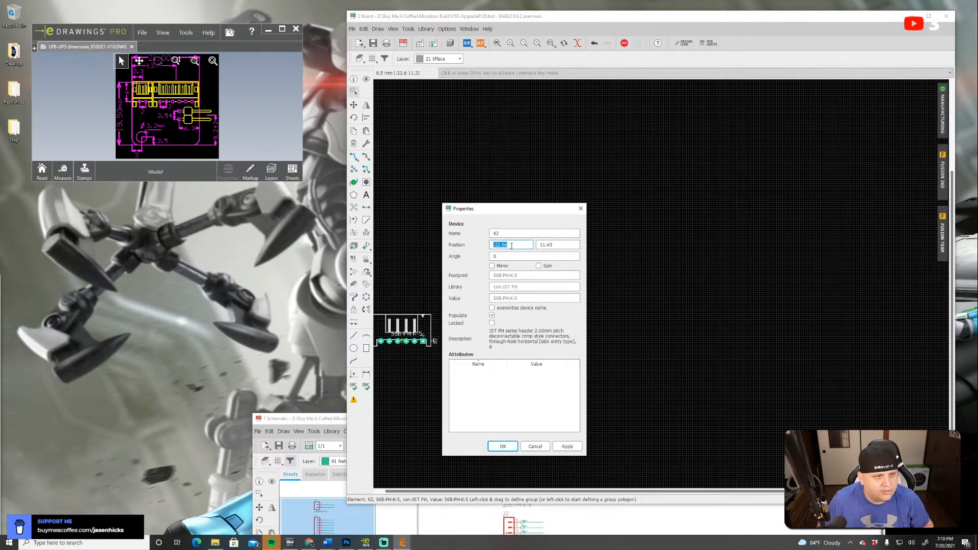
text(13.7)
key(Tab)
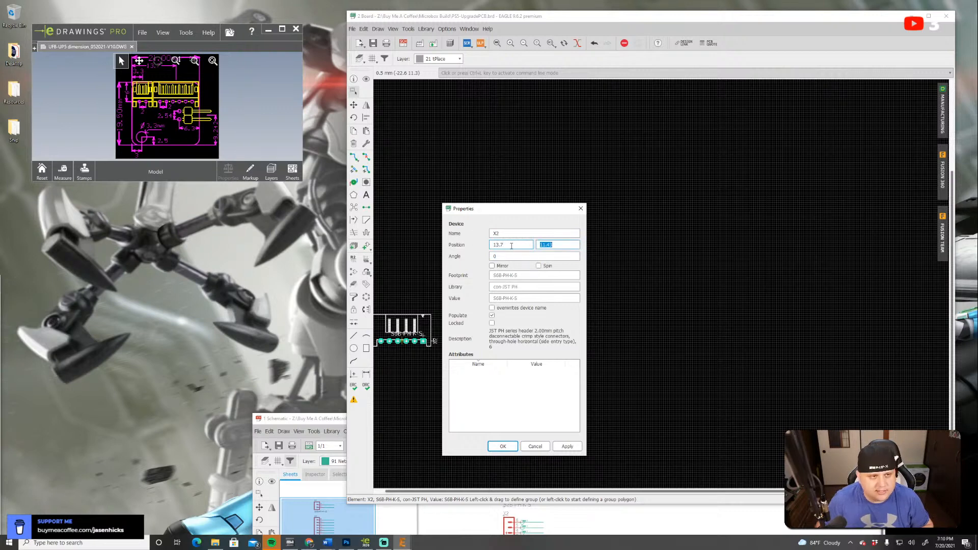
text(13.5)
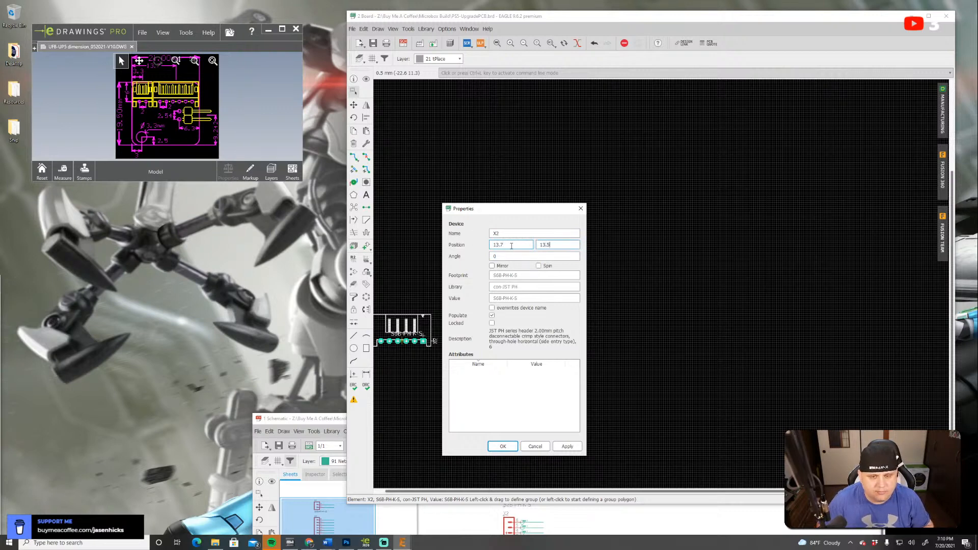
click(558, 449)
click(501, 447)
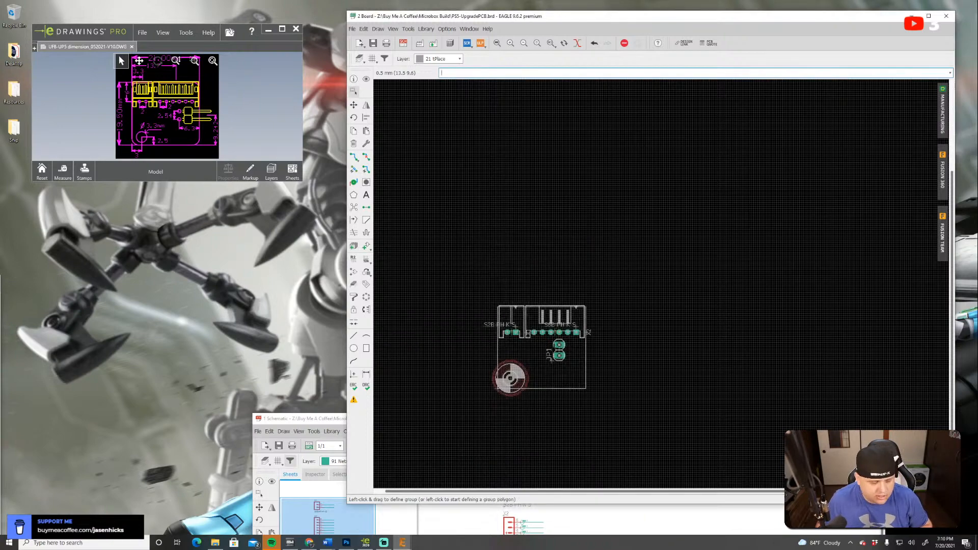
scroll(532, 375, up, 4)
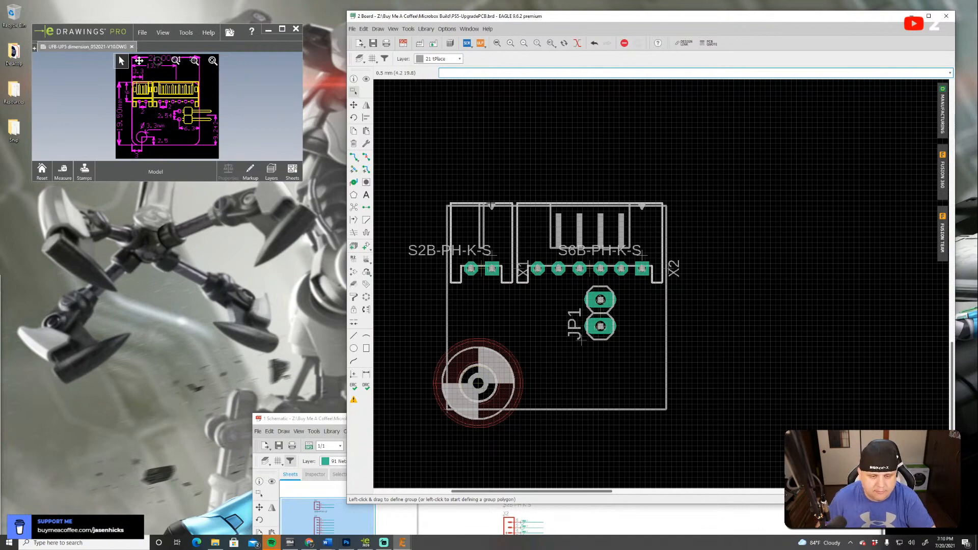
Bring the schematic back beside the board and use Show to highlight X1's upper net
click(321, 421)
drag(321, 421, 298, 349)
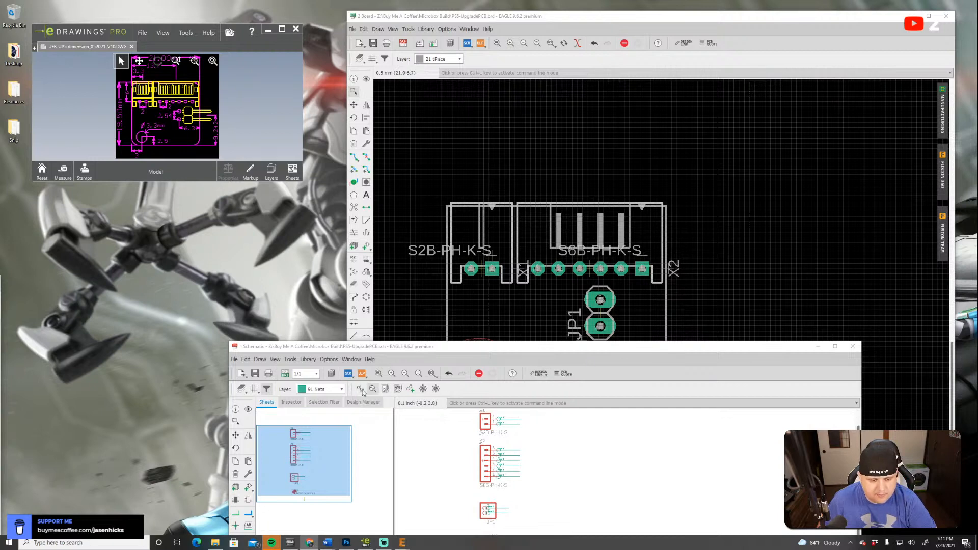
click(248, 410)
click(518, 418)
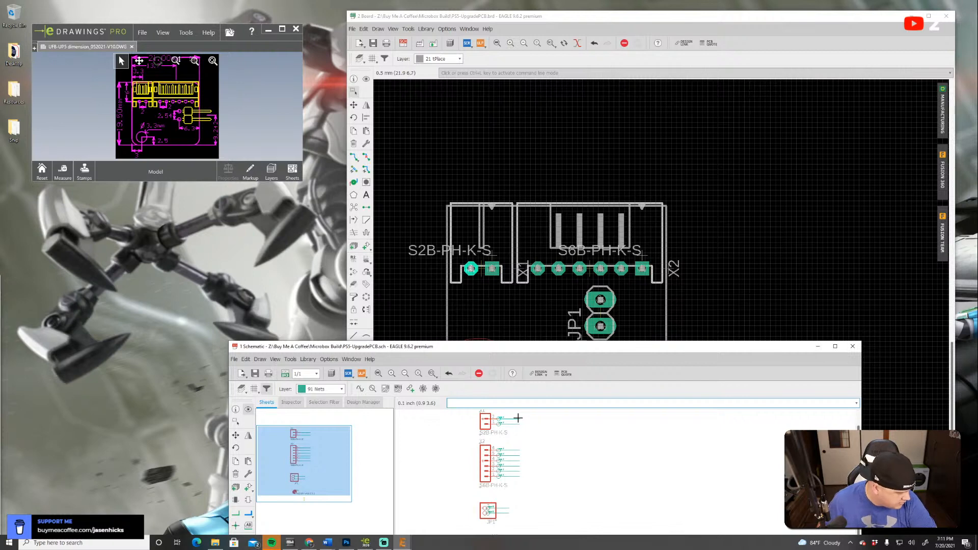
Rename X1's upper net in the schematic as GND and place its label beside the wire
right_click(518, 418)
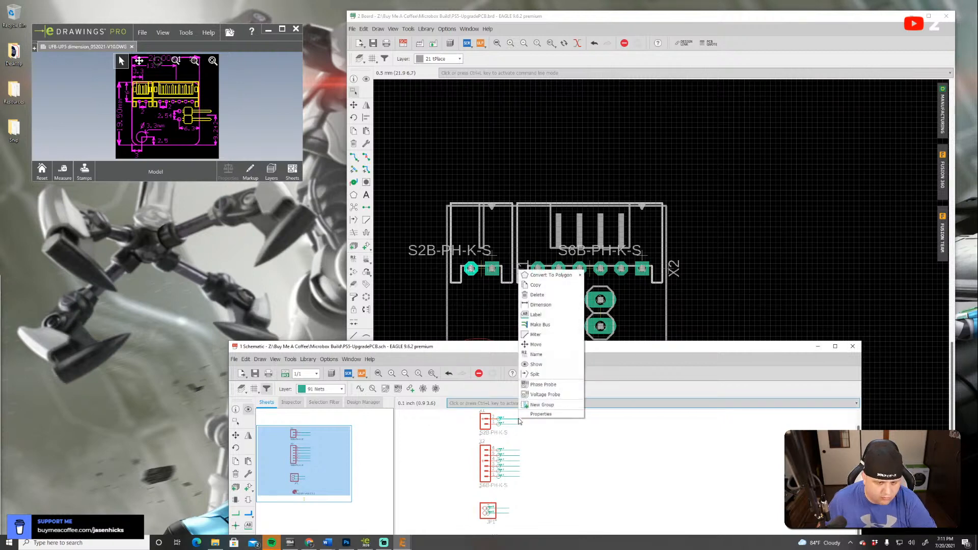
click(542, 357)
text(GND)
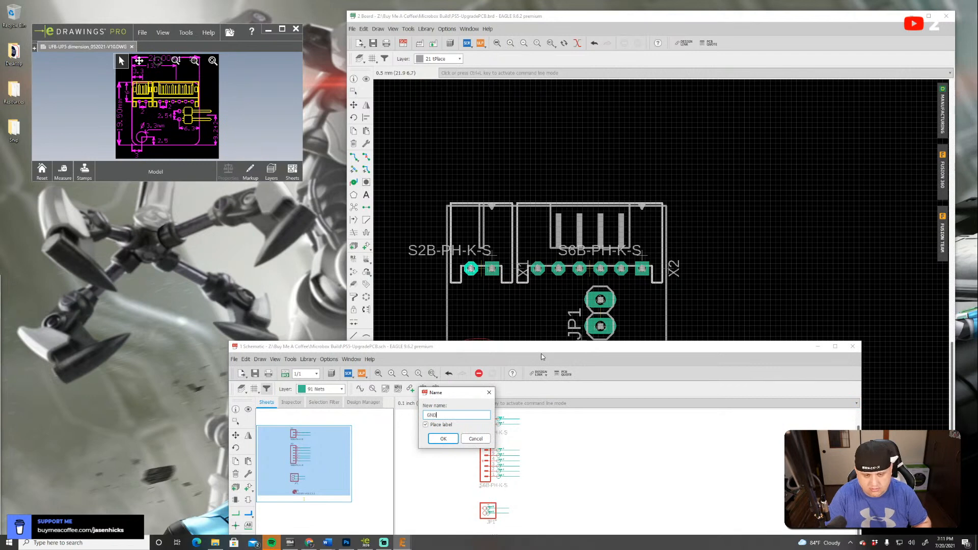
key(Return)
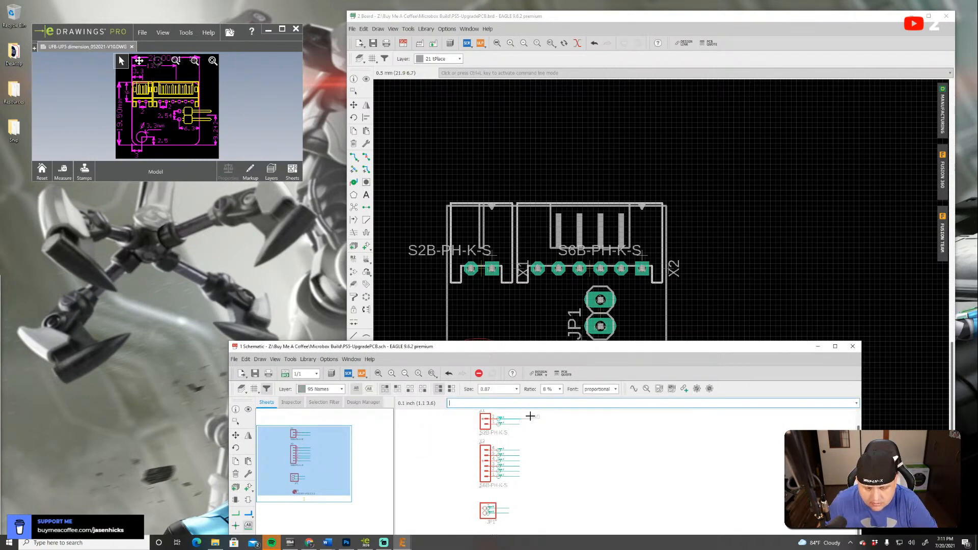
click(530, 416)
Rename X1's lower net in the schematic as +5V and place its label beside the wire
click(522, 427)
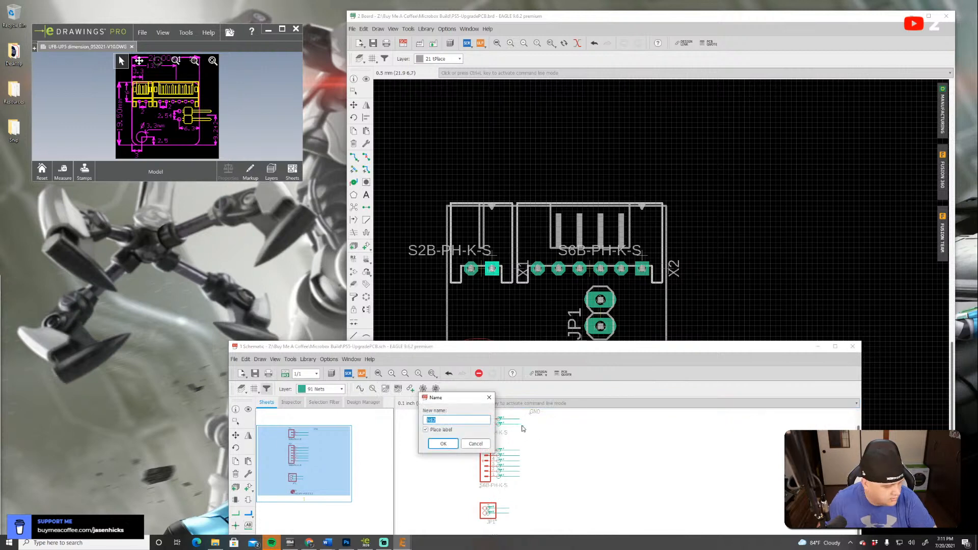
text(+5)
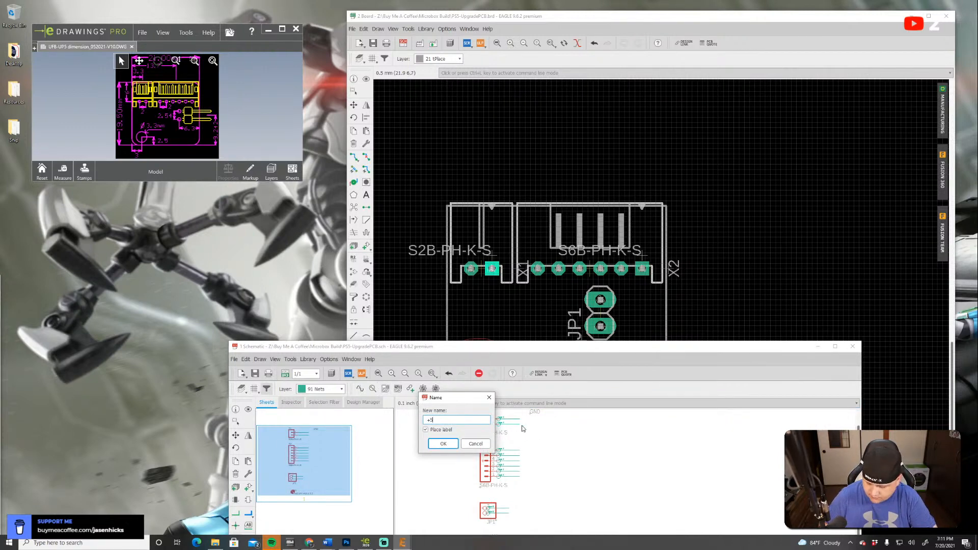
text(V)
key(Return)
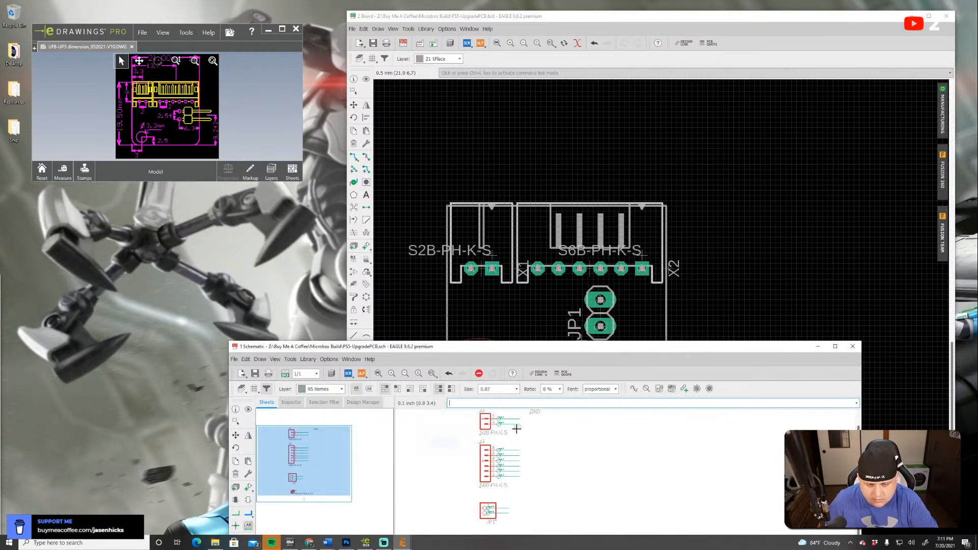
click(530, 426)
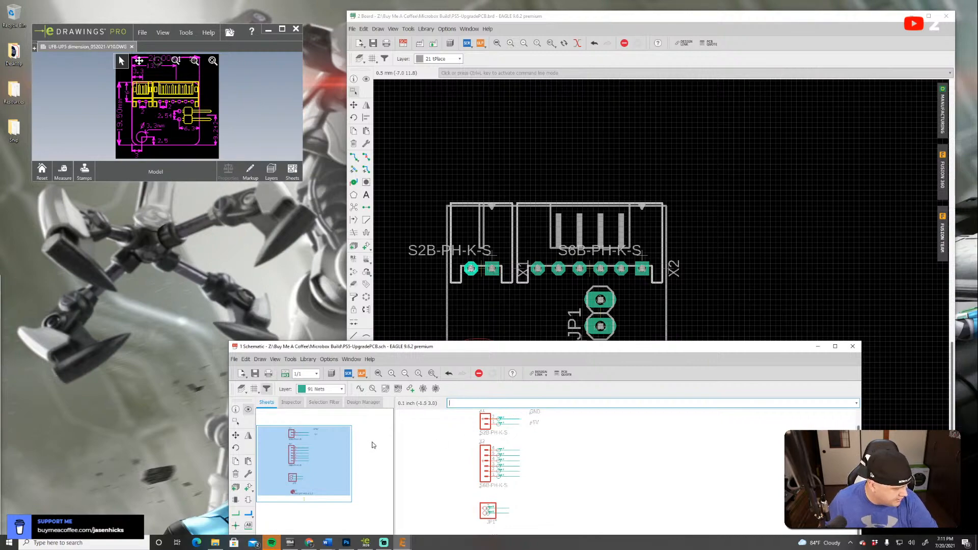
Reposition the schematic below the board's connectors, rename X2's topmost net as PS5_1, and place its label beside the wire
drag(538, 350, 469, 371)
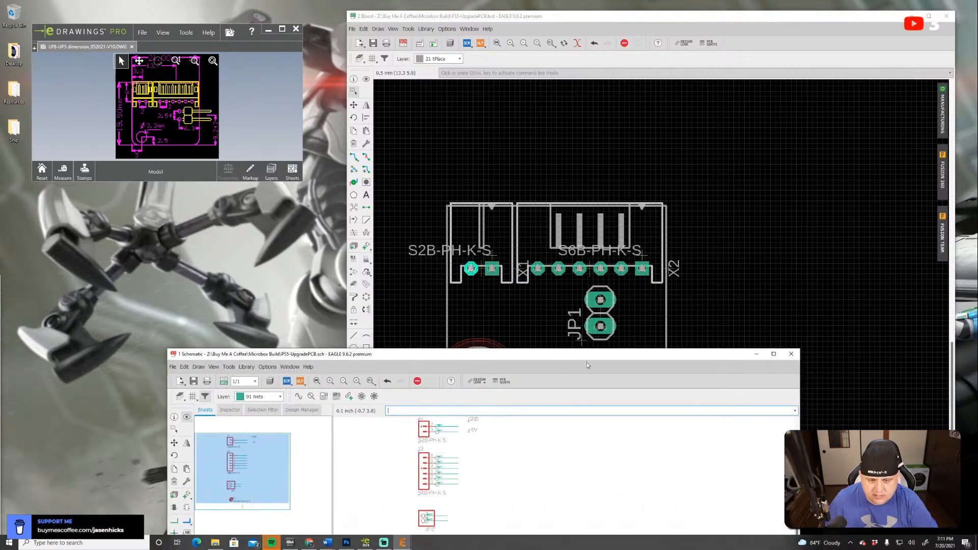
drag(586, 367, 670, 336)
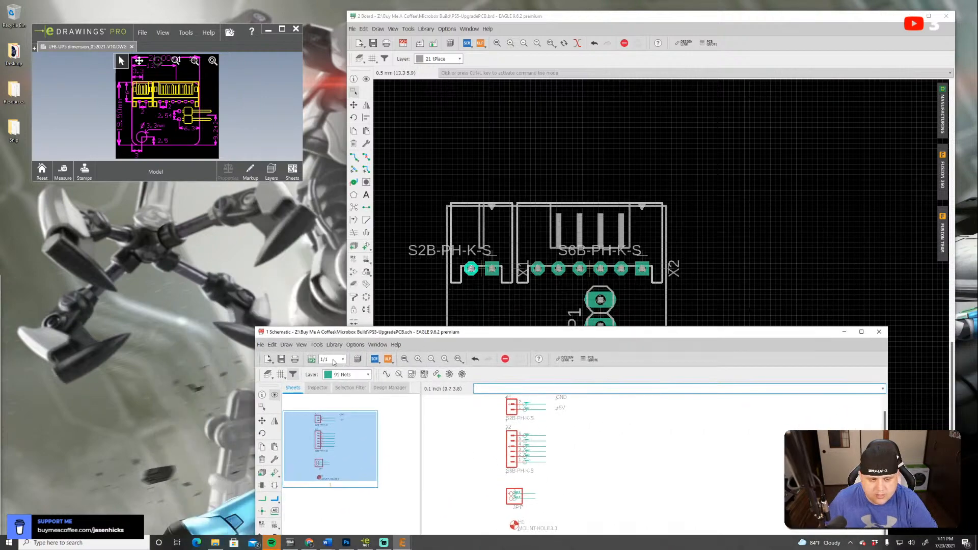
right_click(539, 435)
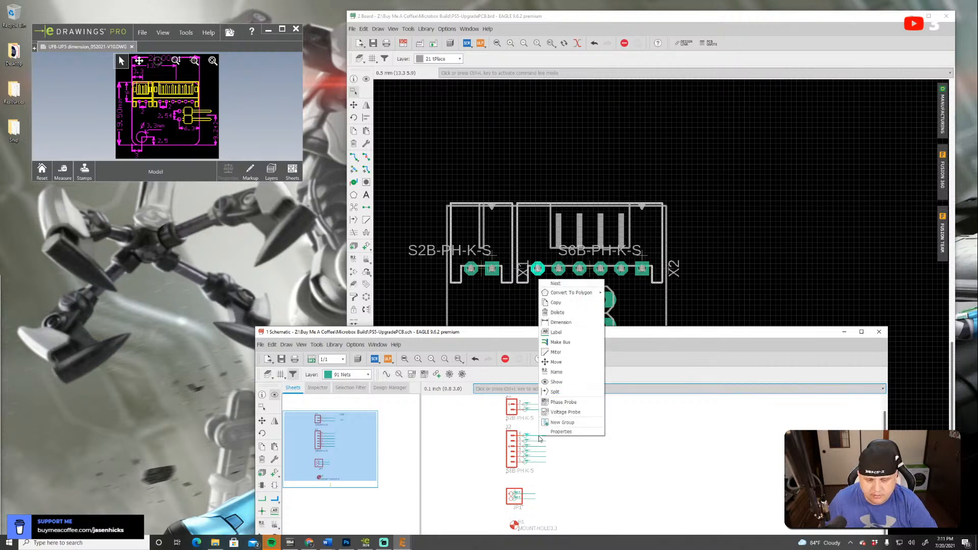
click(563, 375)
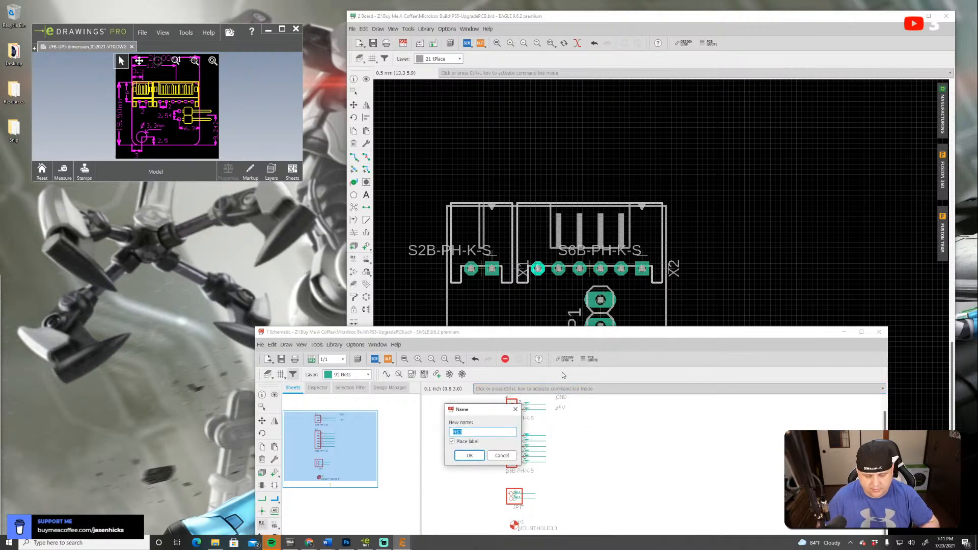
text(PS5_)
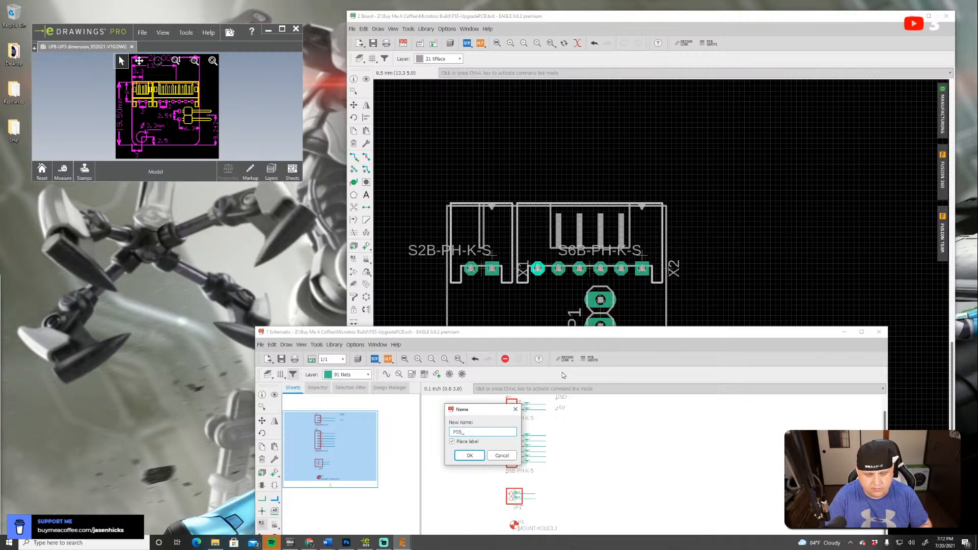
text(1)
key(Return)
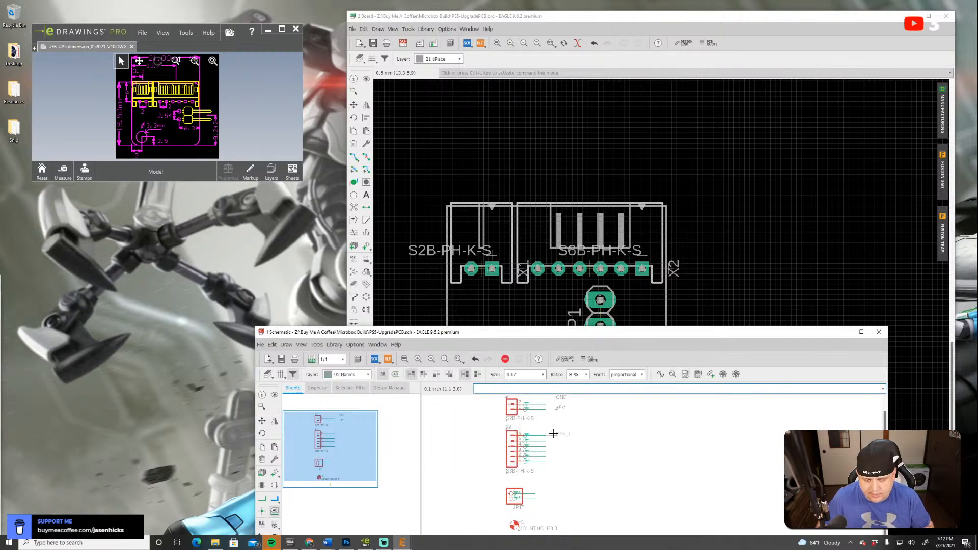
click(553, 433)
Rename X2's second net from the top as PS5_2 and place its label beside the wire
click(546, 442)
text(PS)
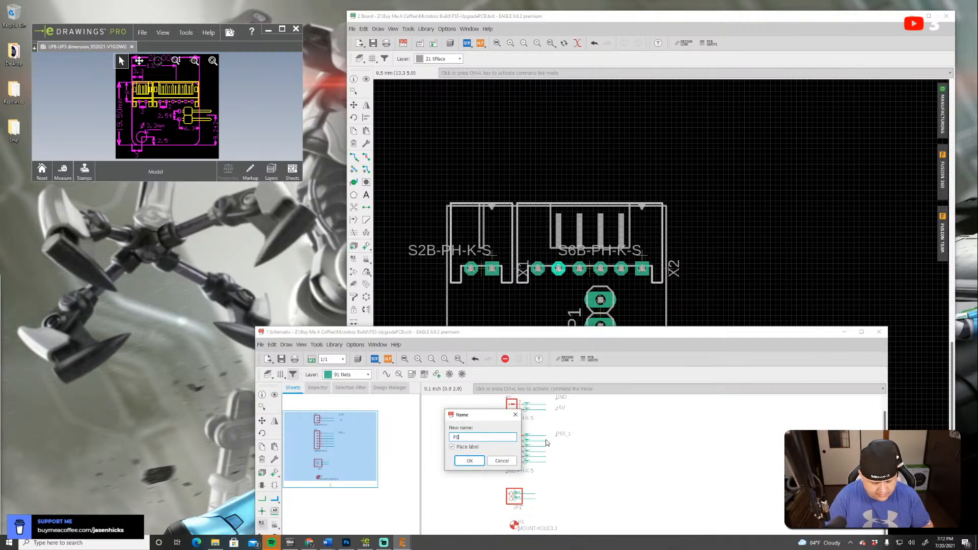
text(5_2)
key(Return)
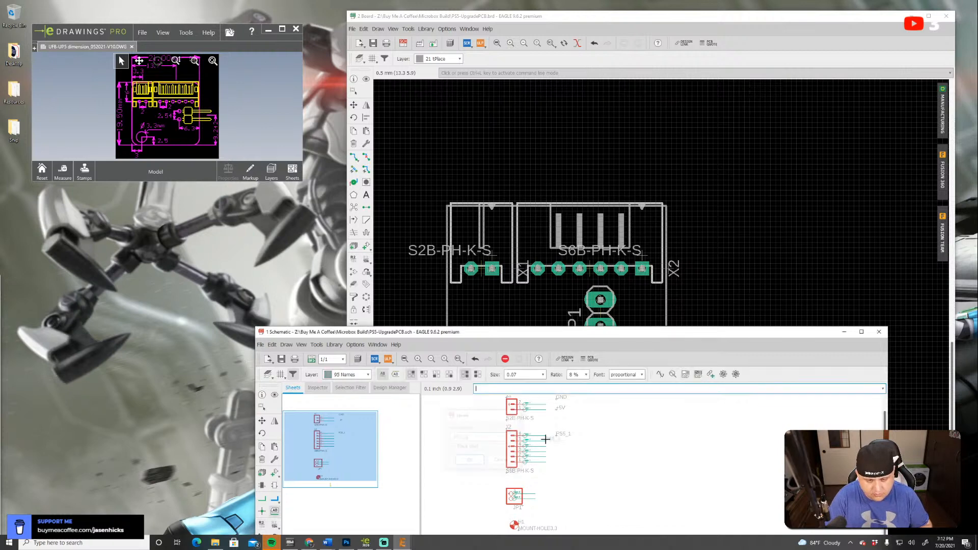
click(555, 442)
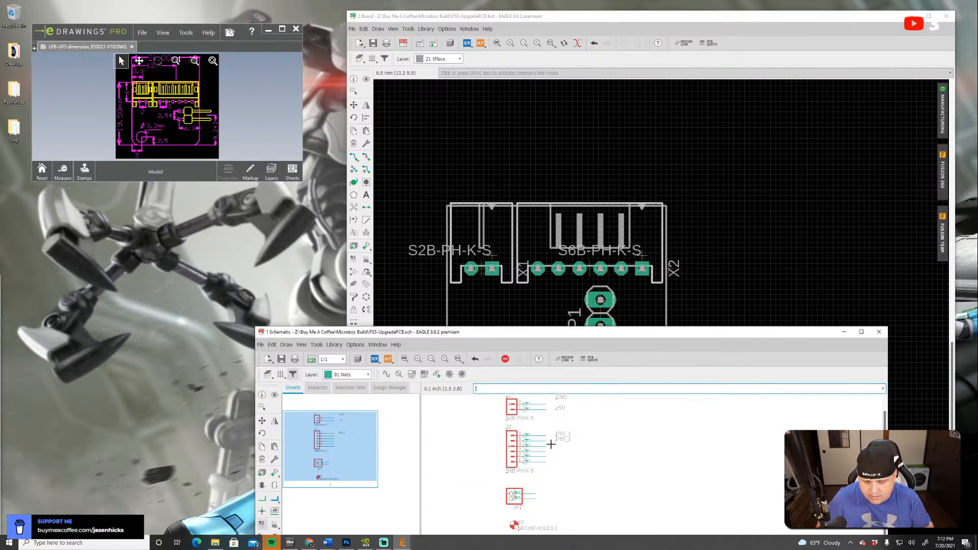
Rename X2's third net from the top as PS5_3 and place its label beside the wire
click(547, 447)
text(PS)
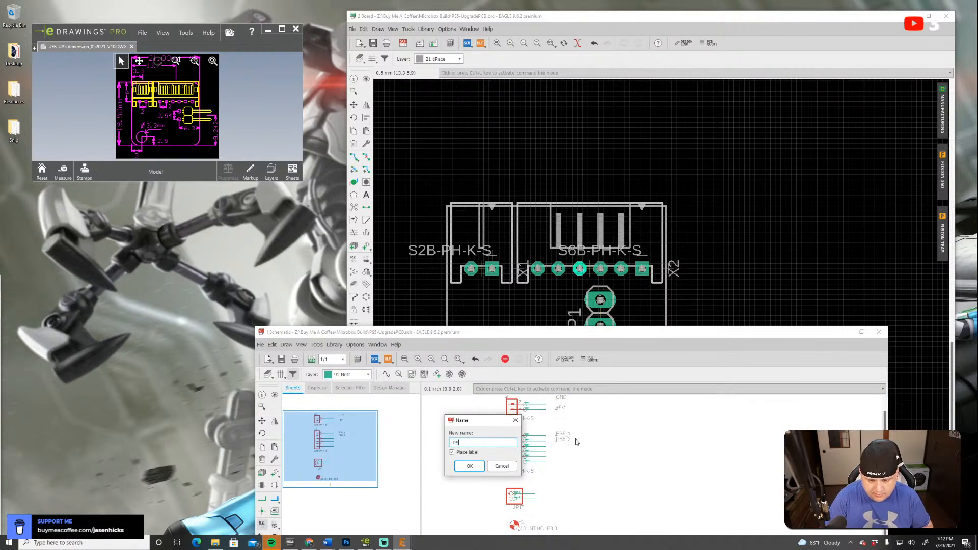
text(5_3)
key(Return)
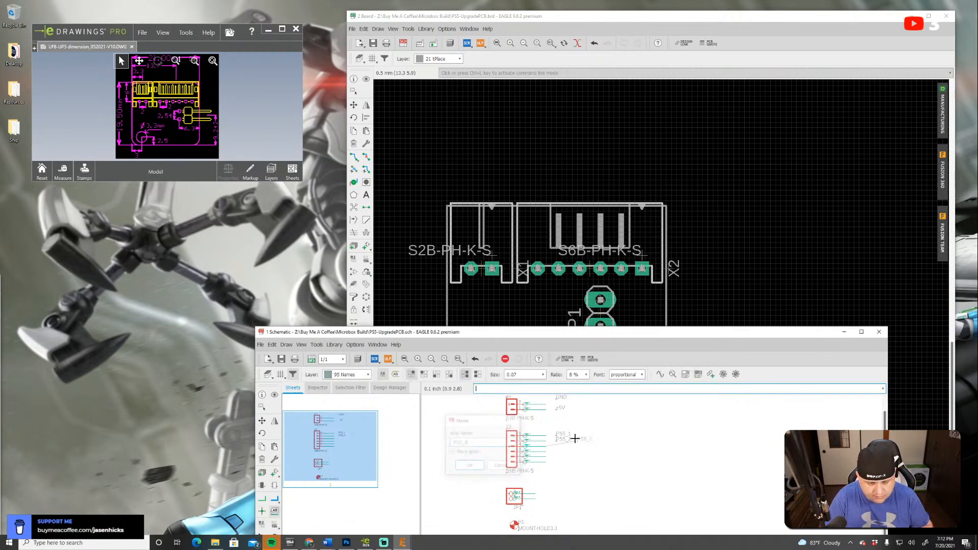
click(555, 449)
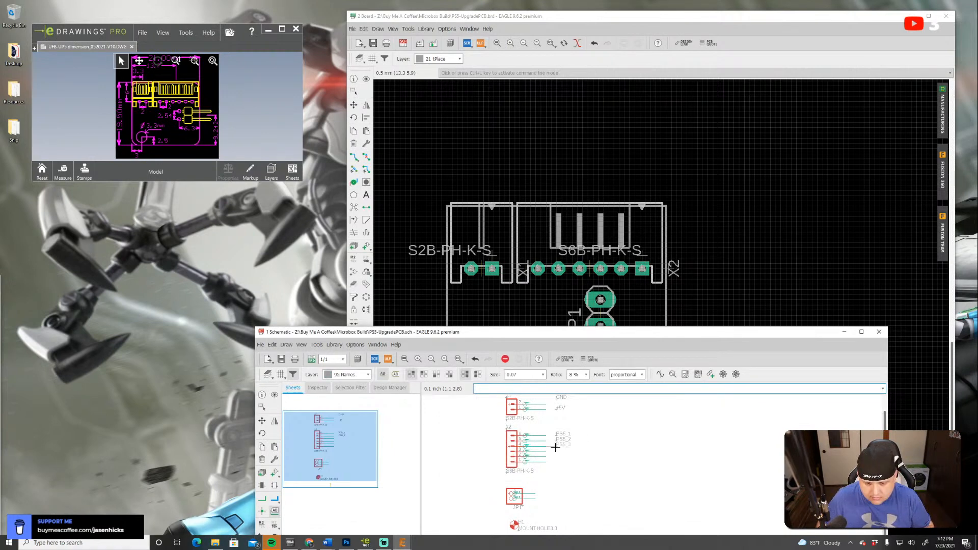
Rename X2's fourth net from the top as PS5_4 and place its label beside the wire
click(554, 452)
text(PS)
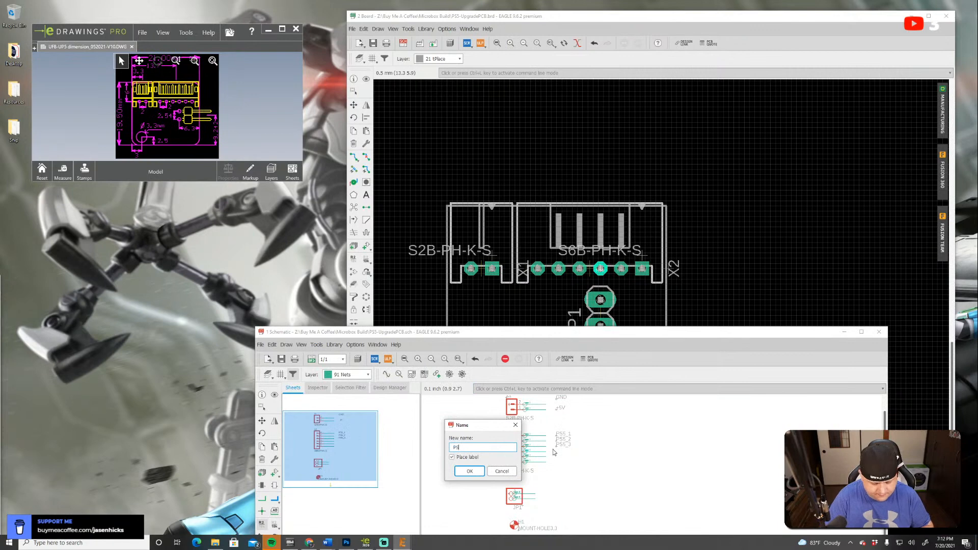
text(5_4)
key(Return)
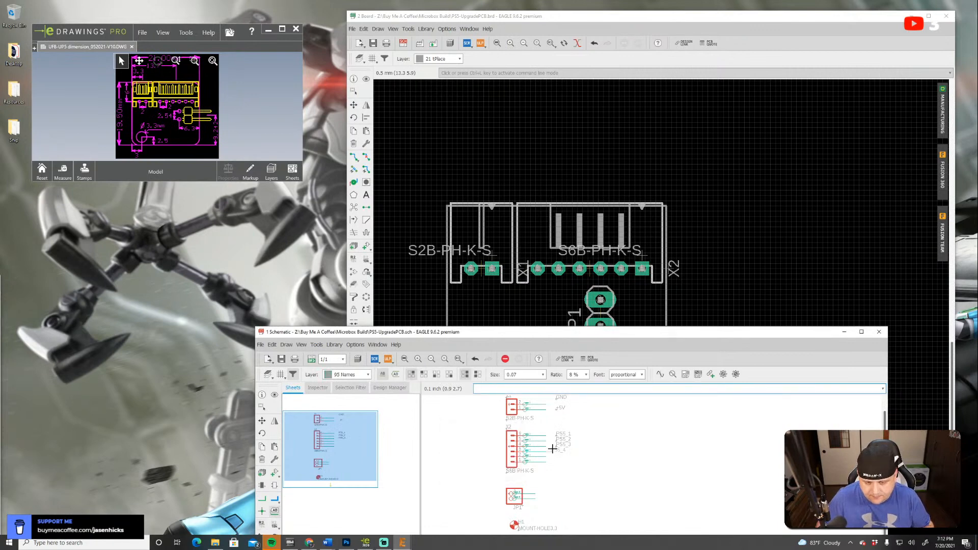
click(553, 449)
Rename X2's fifth net from the top as PS5_5, place its label, and move it into line beneath the PS5_4 label
click(545, 461)
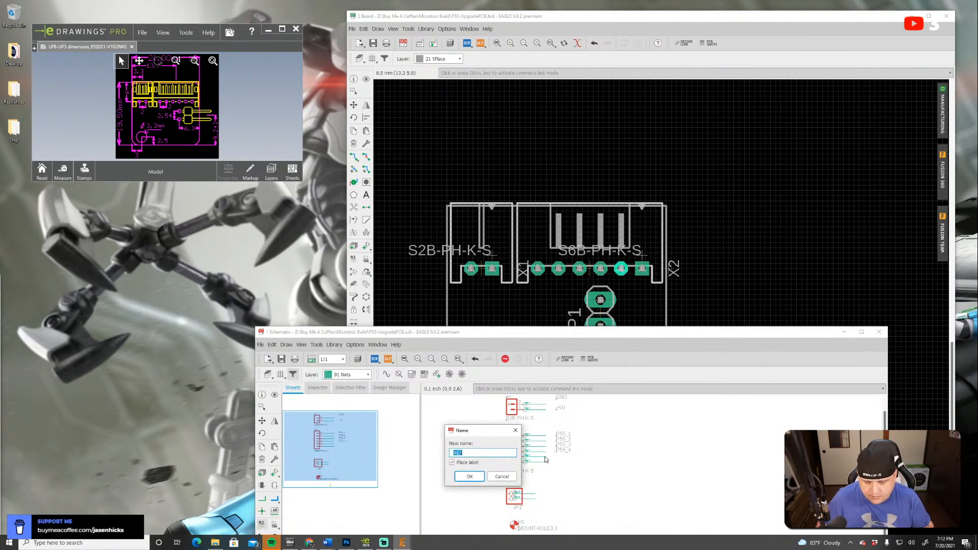
text(PS5_)
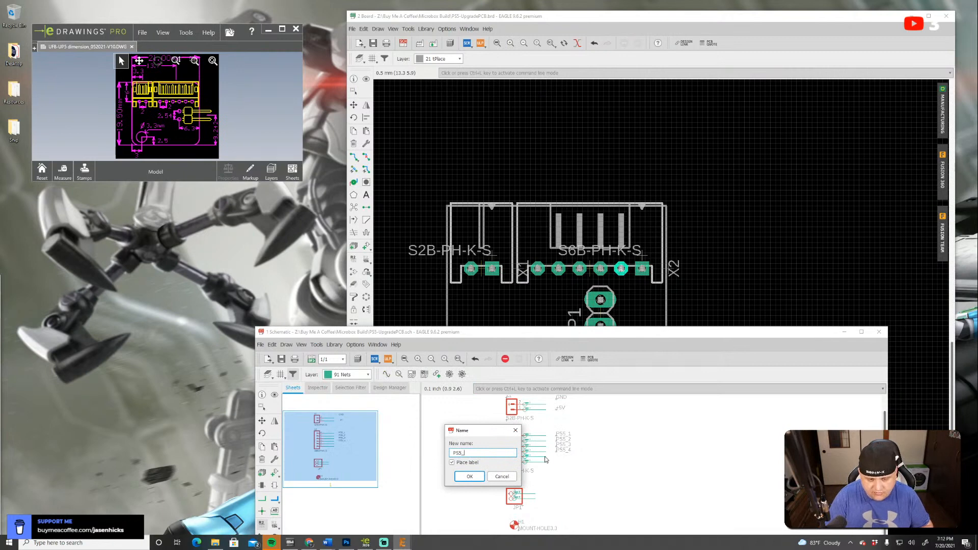
text(5)
key(Return)
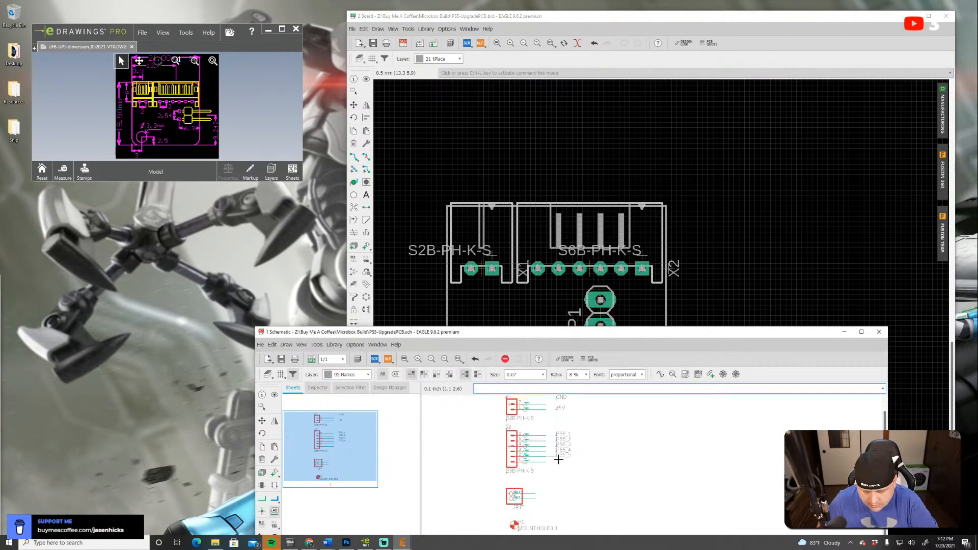
click(558, 460)
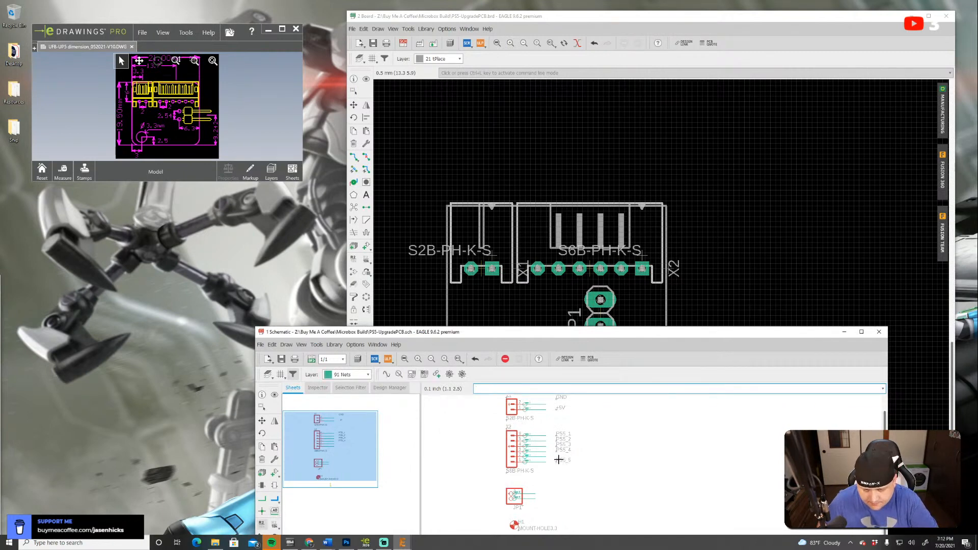
click(262, 421)
click(558, 460)
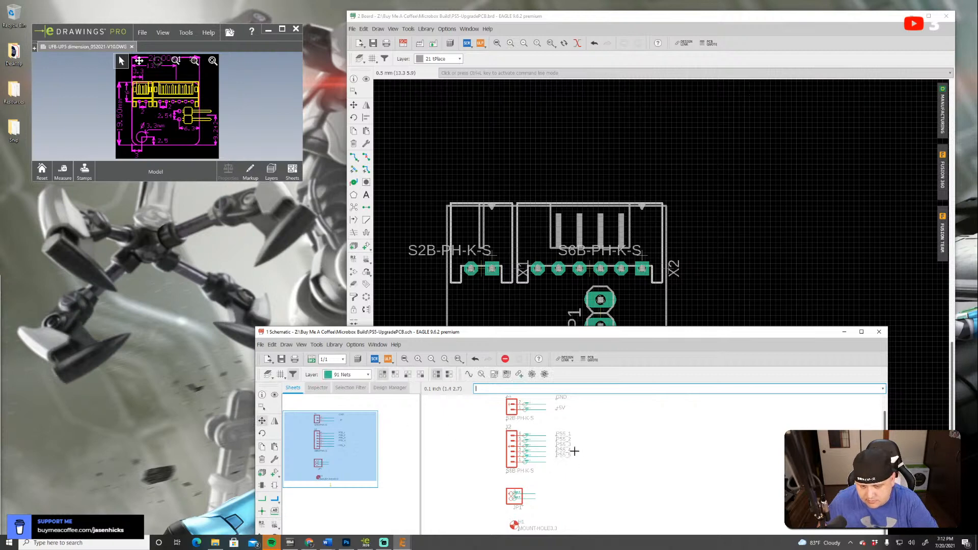
click(574, 451)
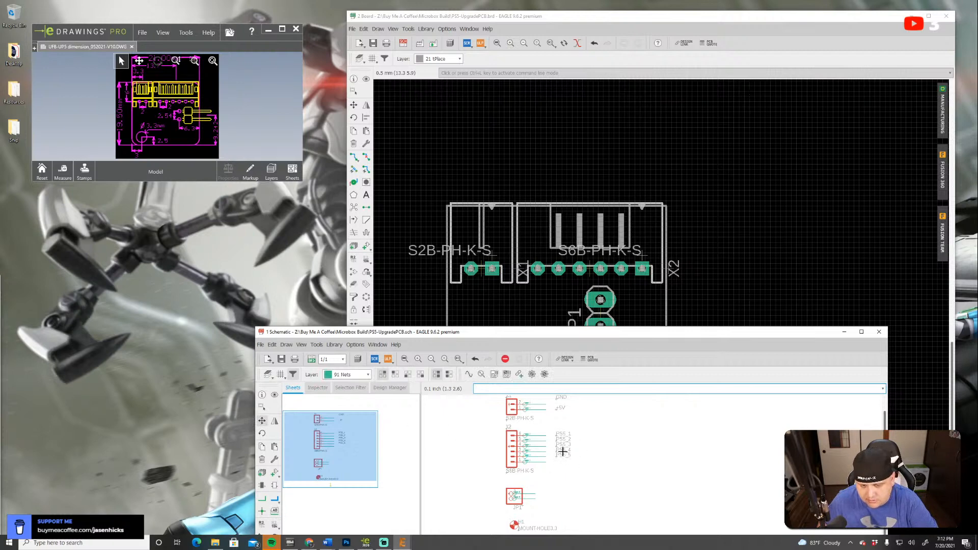
Rename JP1's upper net in the schematic as SOCD_1 and place its label beside the wire
scroll(535, 496, up, 2)
right_click(530, 491)
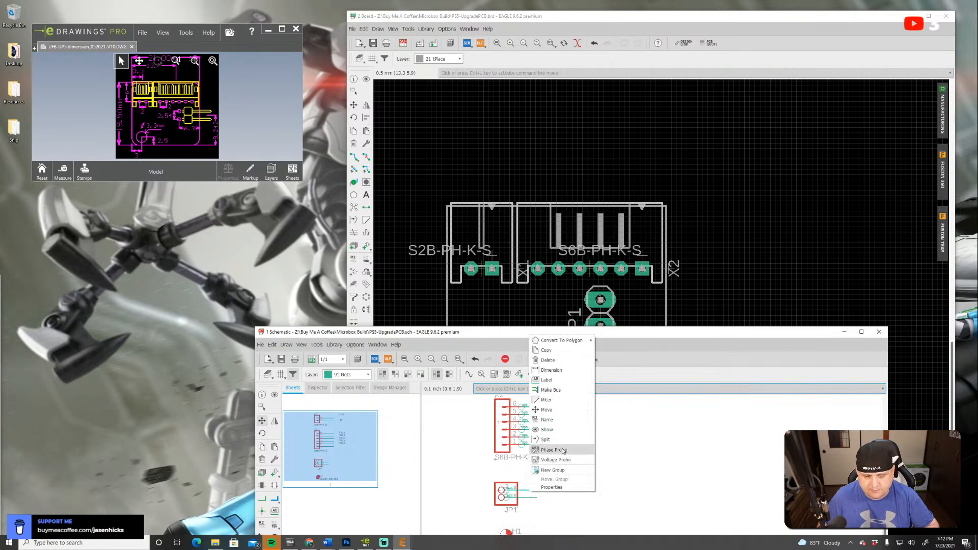
click(549, 420)
text(soc)
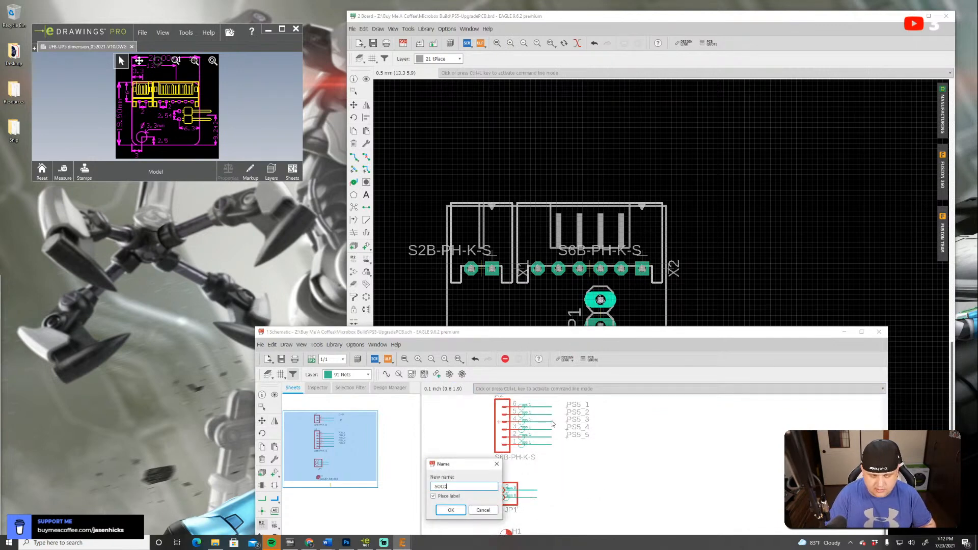
text(d_1)
key(Return)
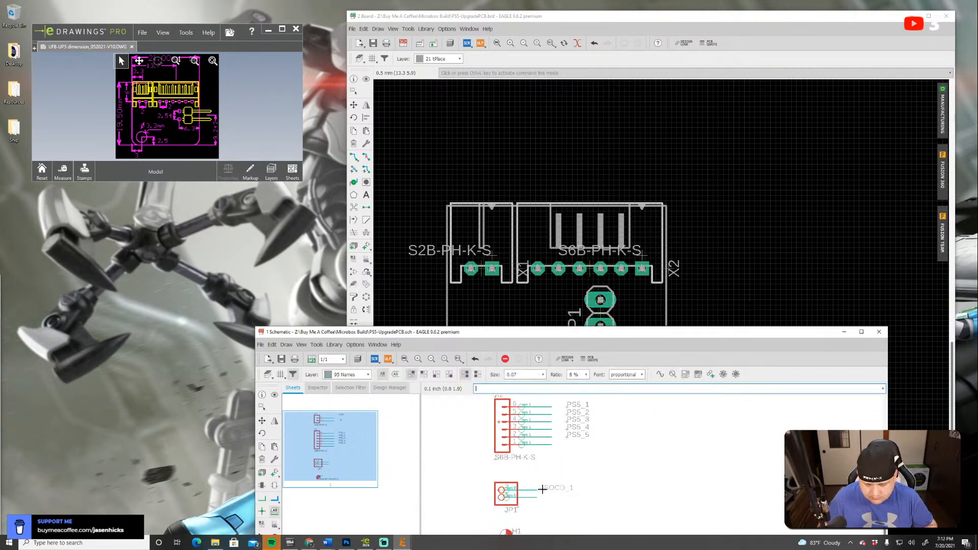
Rename JP1's lower net in the schematic as SOCD_2 and place its label beside the wire
click(537, 497)
text(SOC)
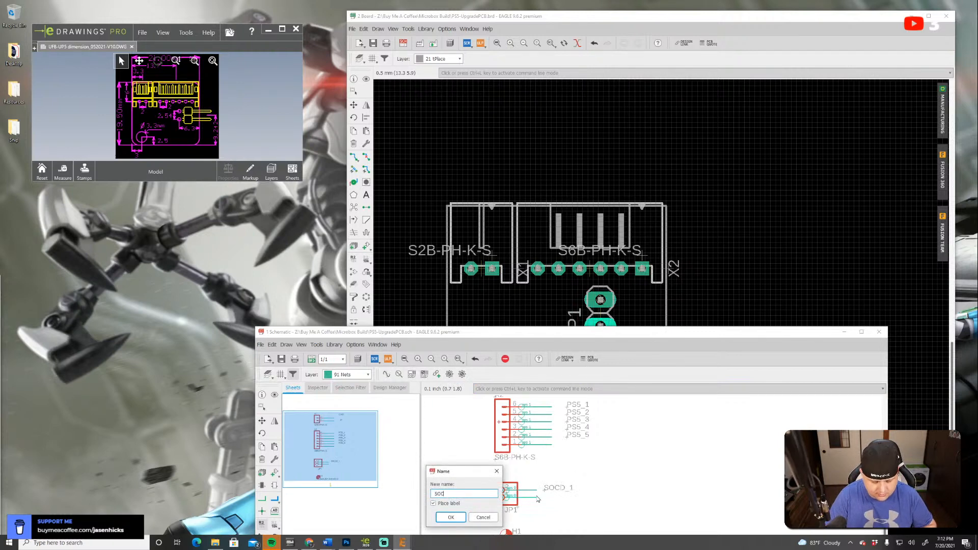
text(D_2)
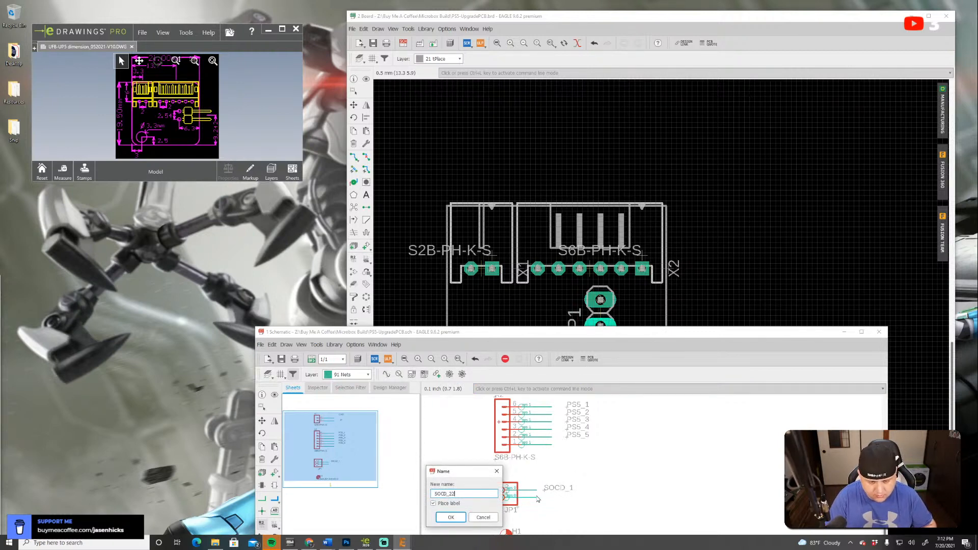
key(Return)
click(544, 499)
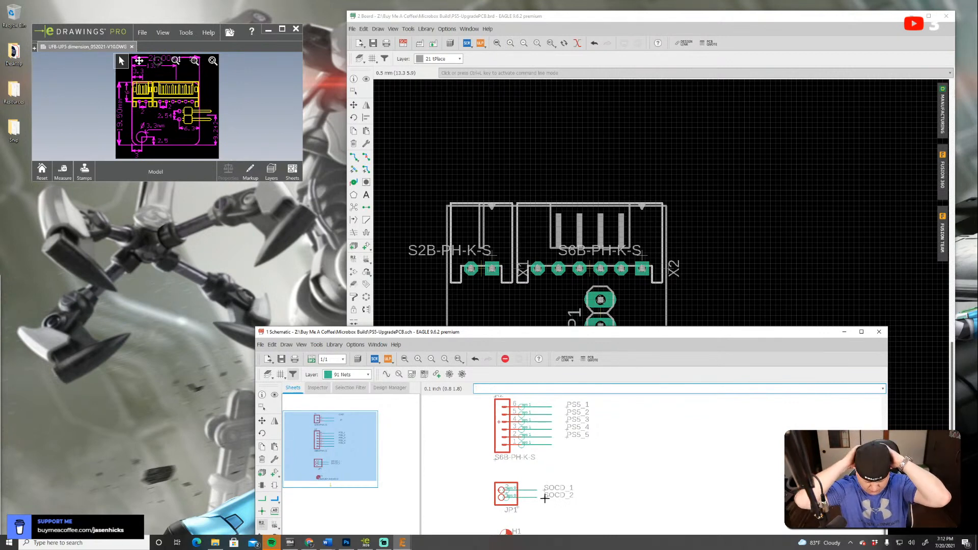
scroll(609, 469, down, 2)
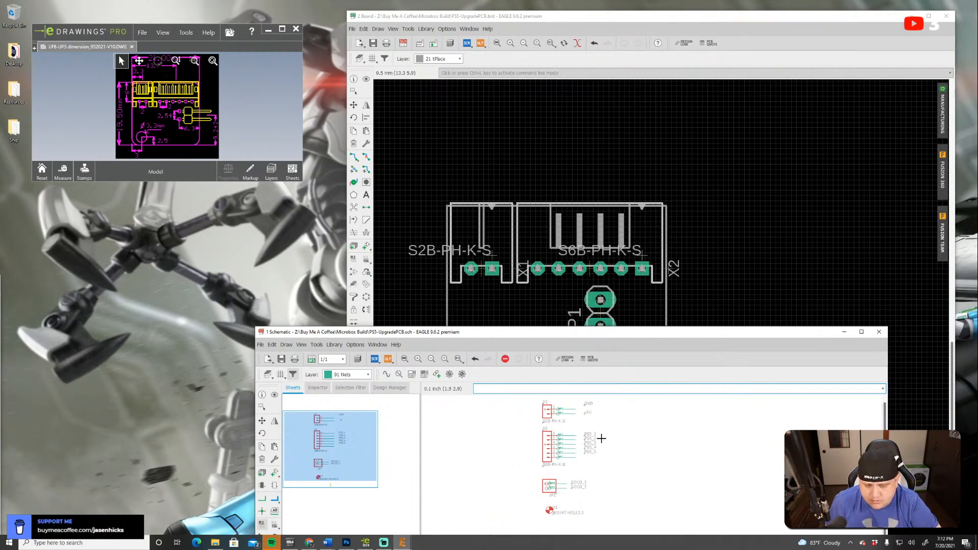
scroll(614, 443, up, 1)
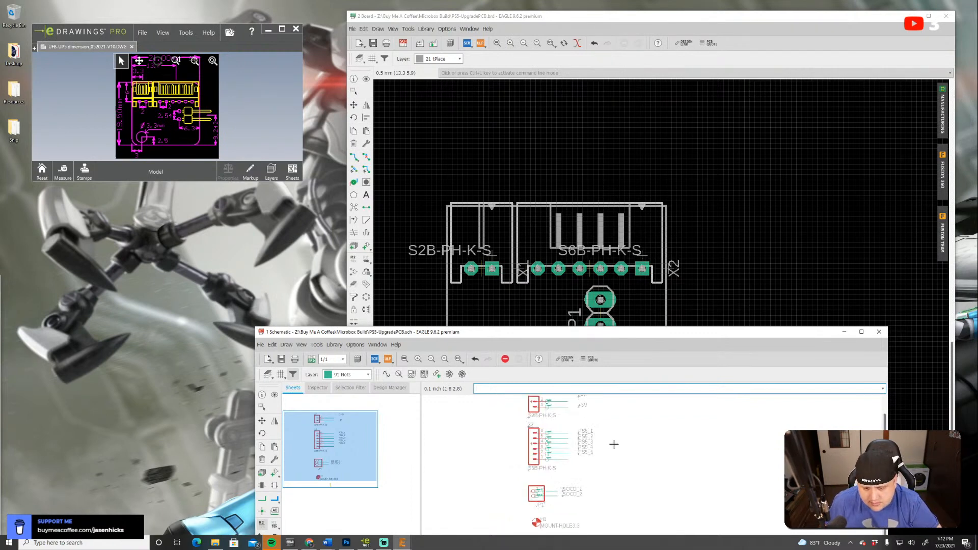
scroll(601, 420, down, 1)
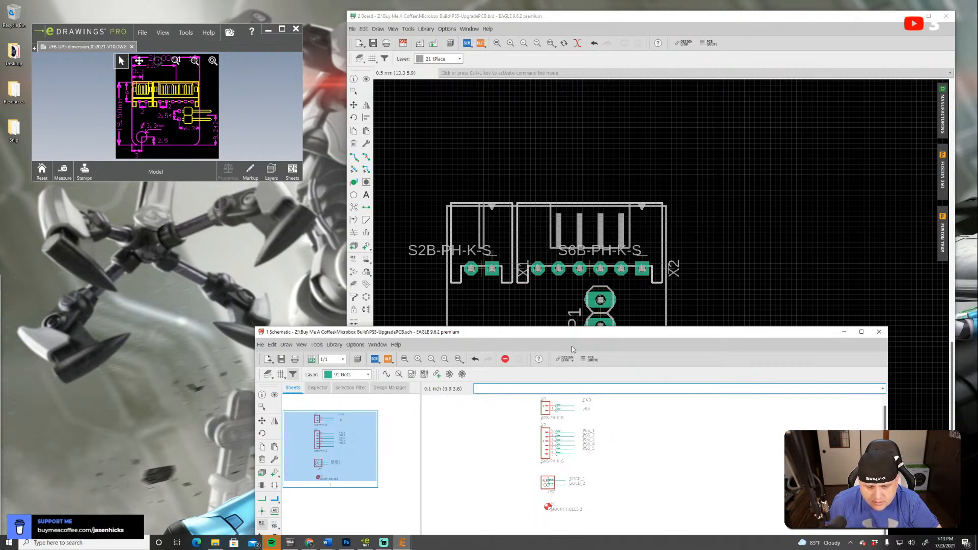
Open the recent brook-ufb.sch schematic together with its brook-ufb.brd board, and move the schematic window aside to uncover part of the board
drag(572, 333, 538, 299)
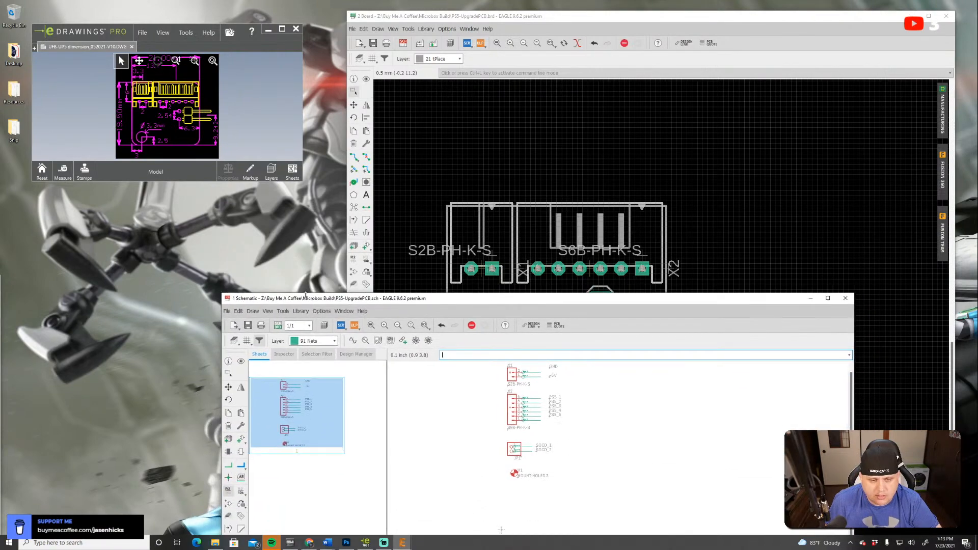
click(226, 313)
click(238, 346)
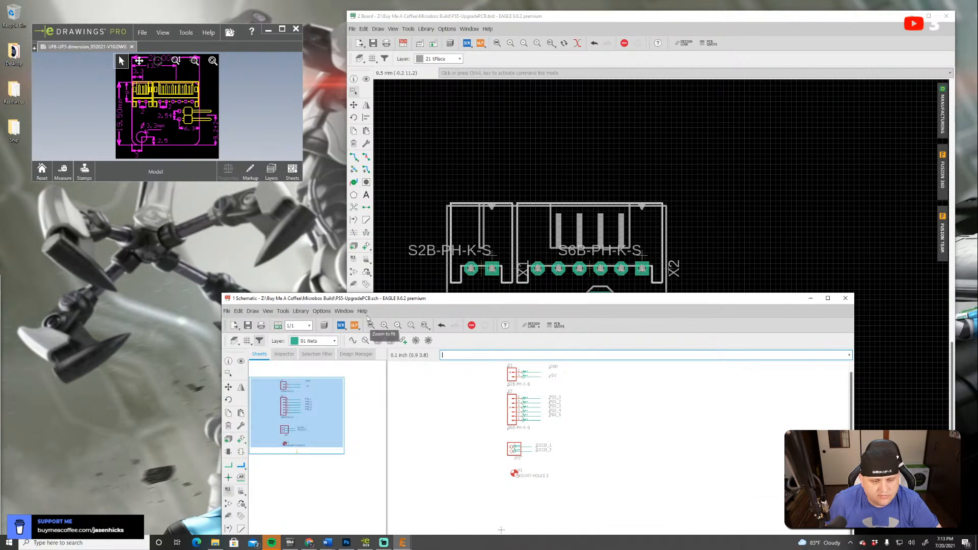
drag(394, 303, 430, 205)
click(261, 214)
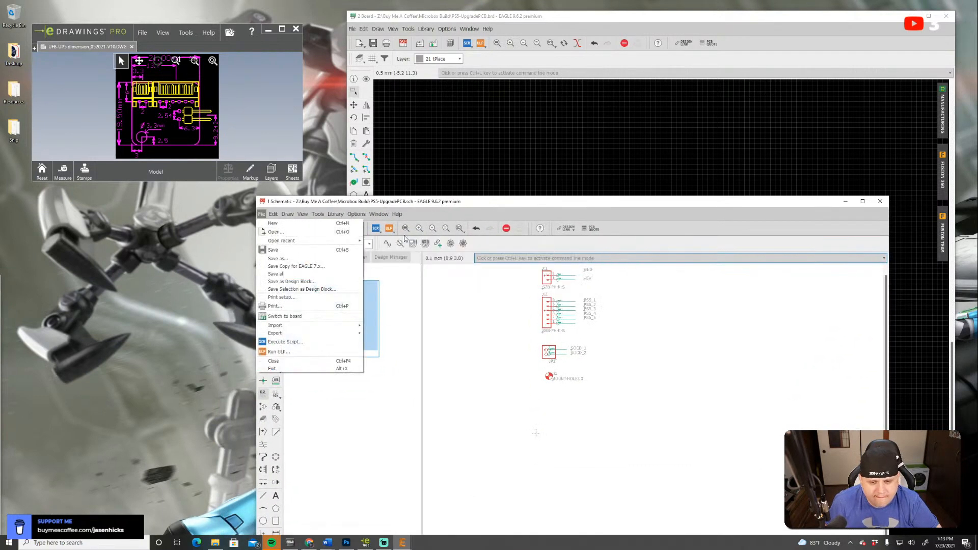
mouse_move(349, 244)
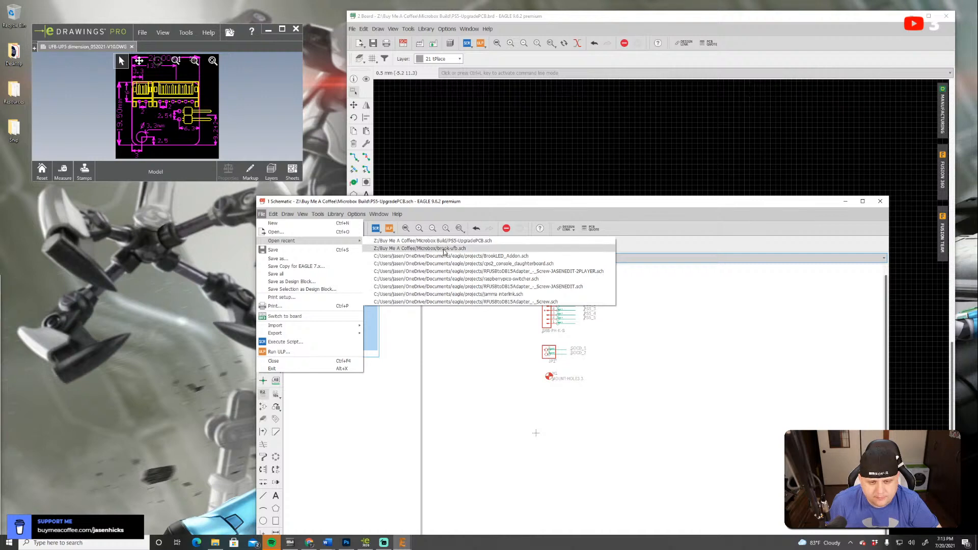
click(444, 249)
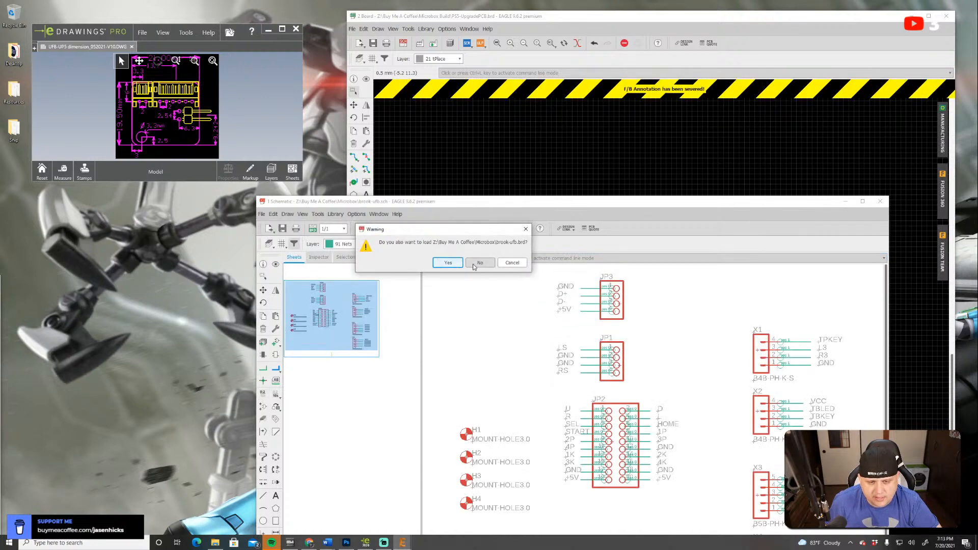
click(448, 263)
drag(549, 202, 766, 127)
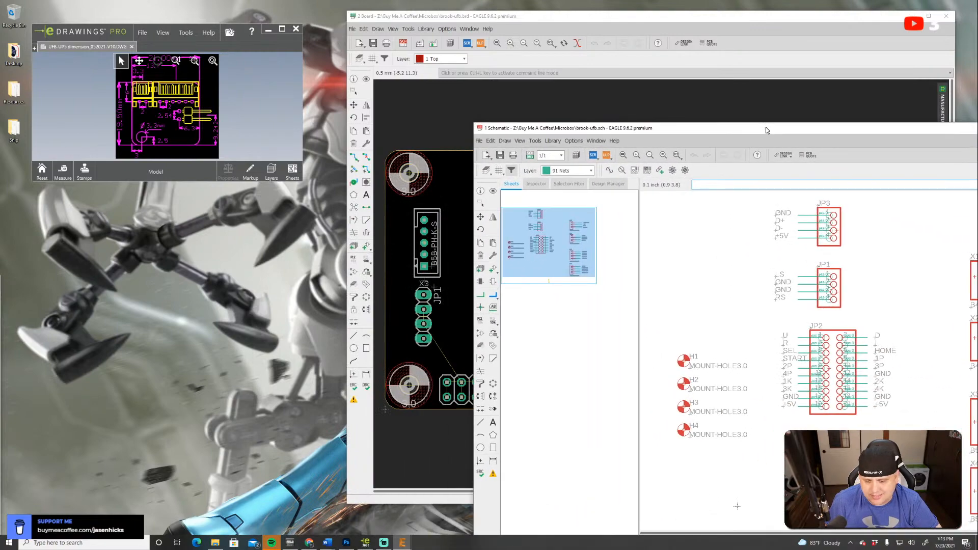
Widen the brook-ufb board window and capture a screenshot of the B5B-PH-K-S connector X3 with its numbered pads
click(347, 246)
drag(347, 247, 194, 246)
scroll(322, 348, up, 5)
scroll(270, 232, up, 2)
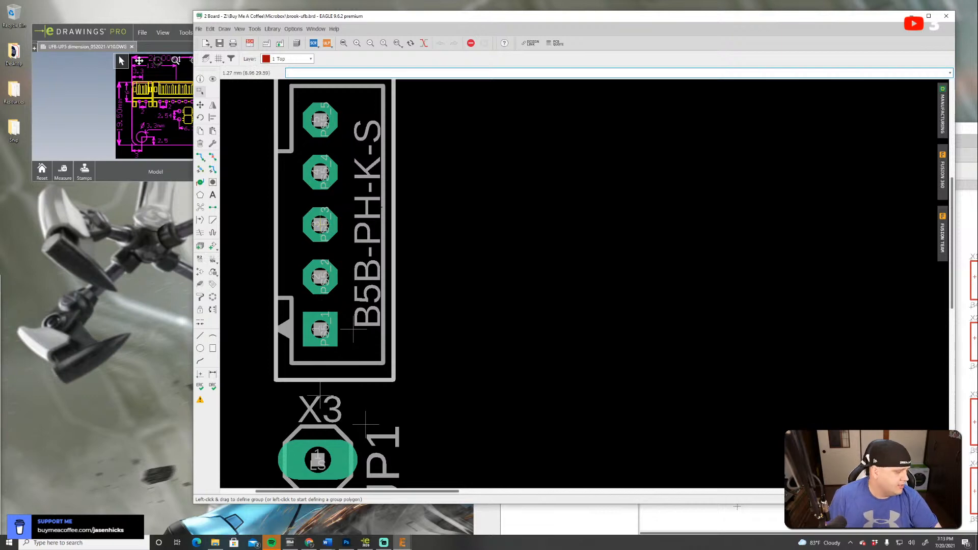
scroll(381, 208, down, 1)
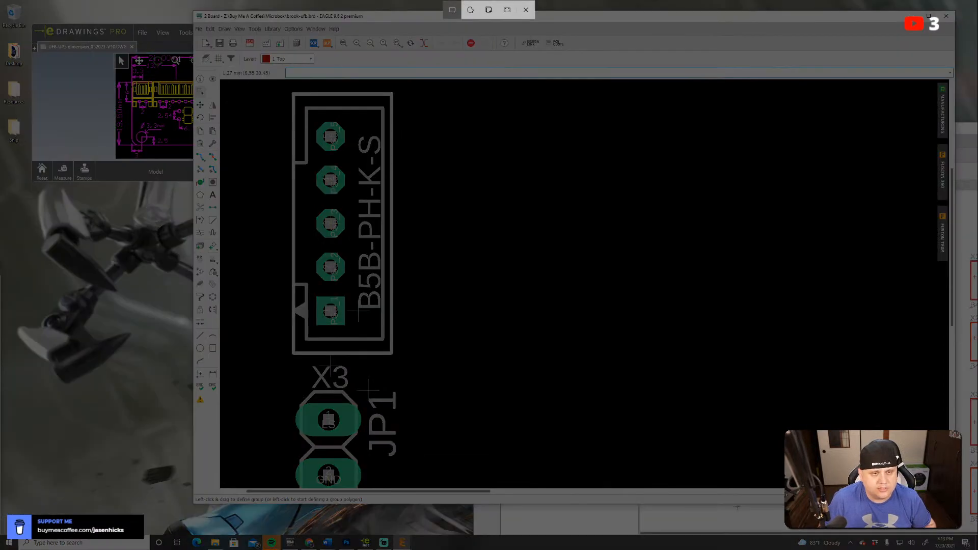
drag(274, 85, 417, 362)
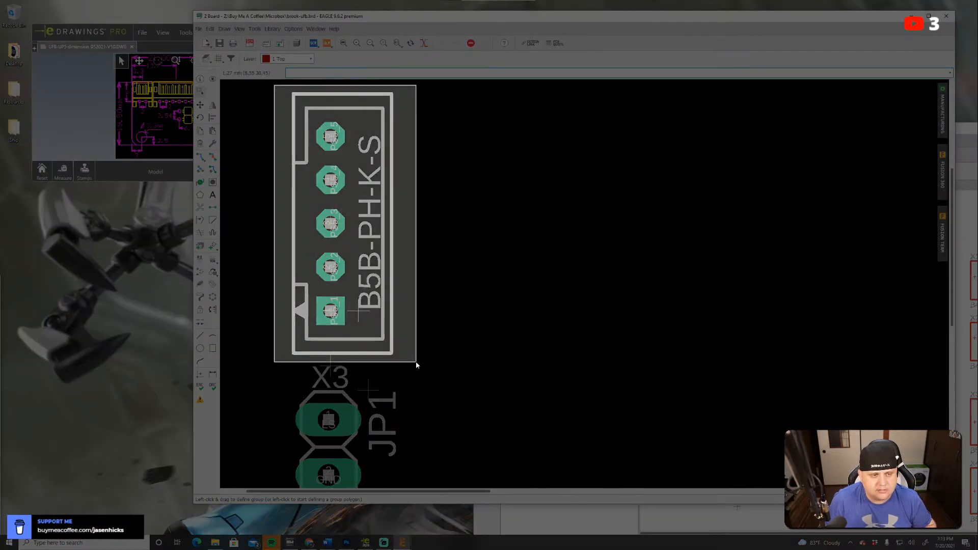
Switch to Paint, paste the connector capture cropped to its size, and fit the shrunken window beside the EAGLE board
click(110, 542)
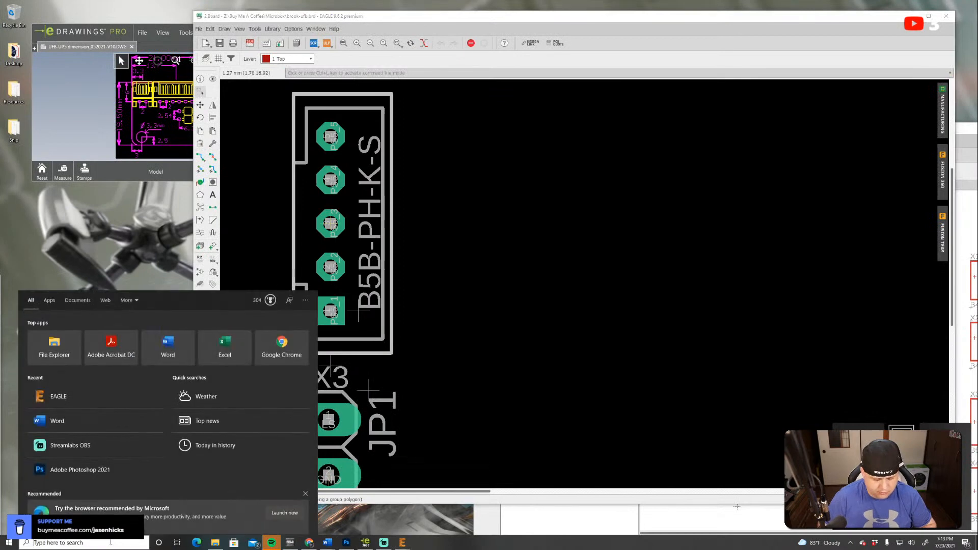
text(pait)
key(Return)
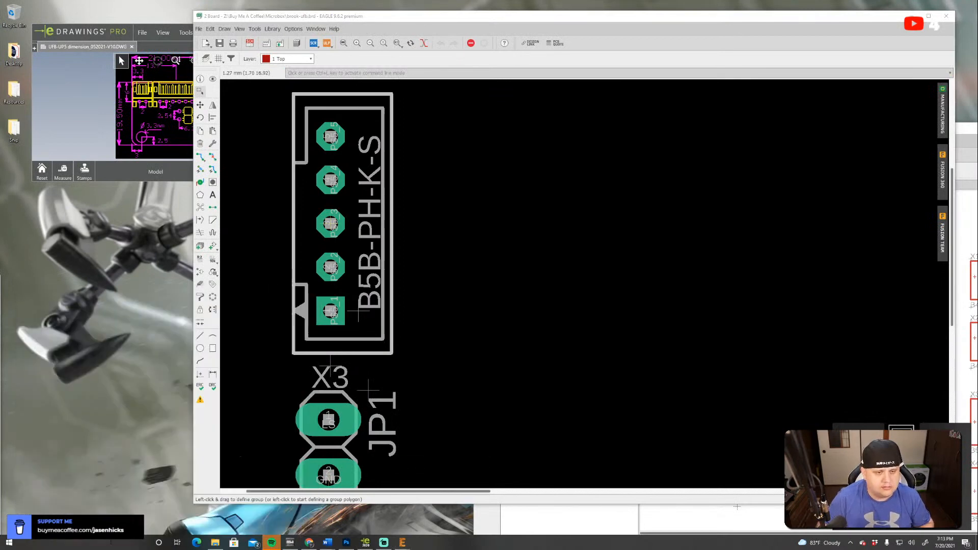
key(ctrl+v)
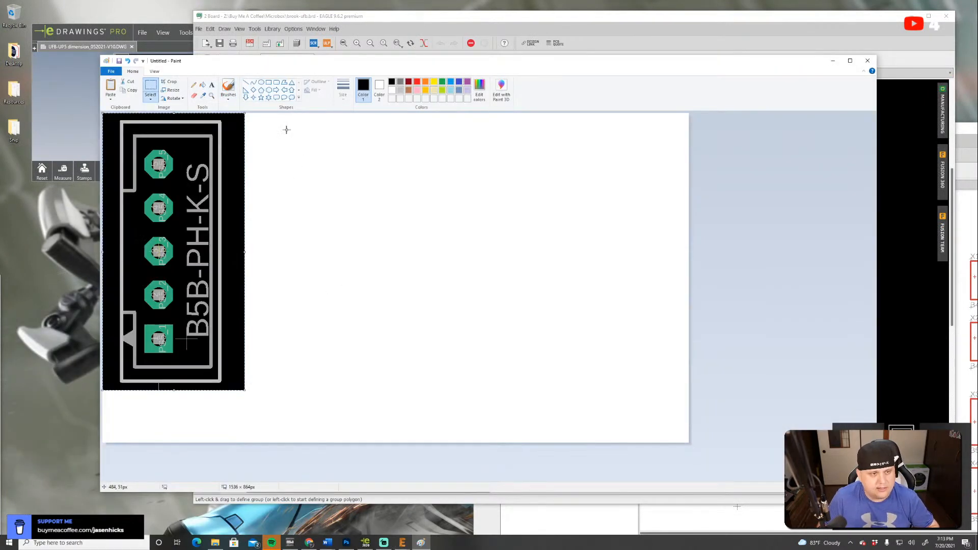
click(170, 81)
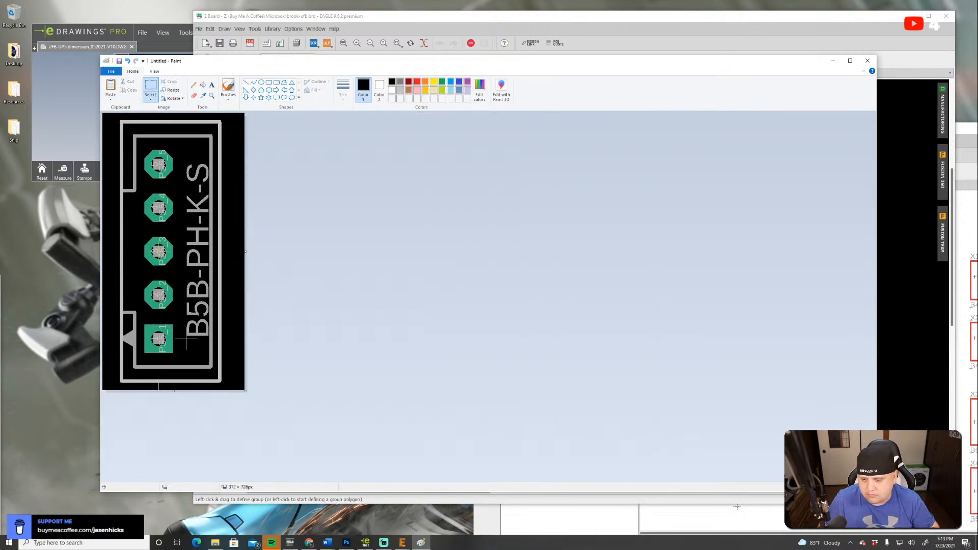
mouse_move(875, 490)
mouse_down()
mouse_move(683, 479)
mouse_move(252, 397)
mouse_up()
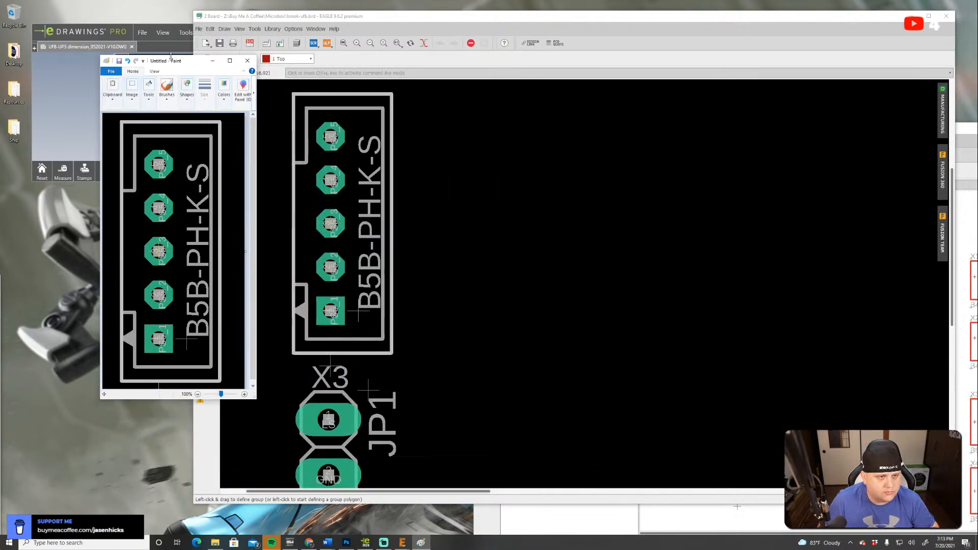
mouse_move(170, 63)
mouse_down()
mouse_move(113, 105)
mouse_move(84, 180)
mouse_move(103, 162)
mouse_up()
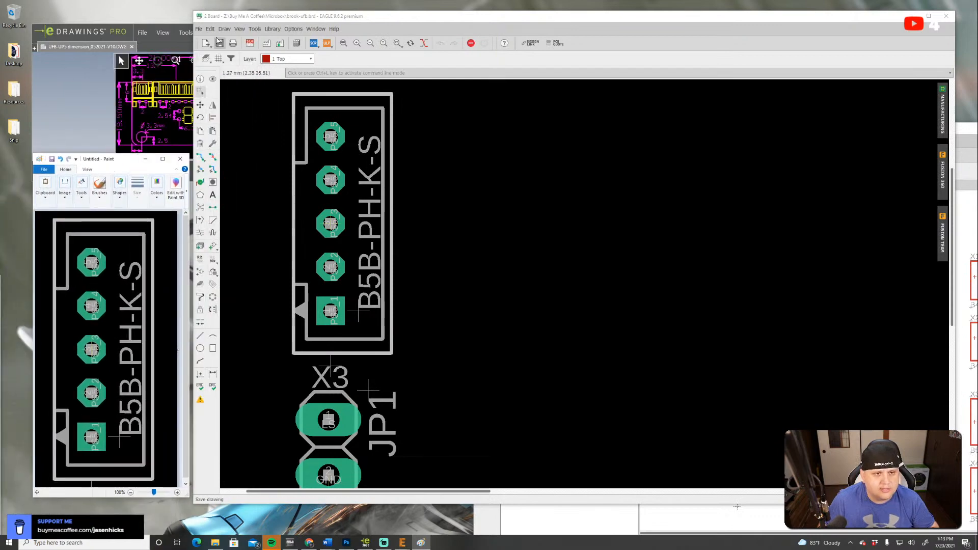
Switch back to EAGLE and reopen the recent PS5-UpgradePCB.brd board together with its matching schematic
click(198, 28)
mouse_move(211, 55)
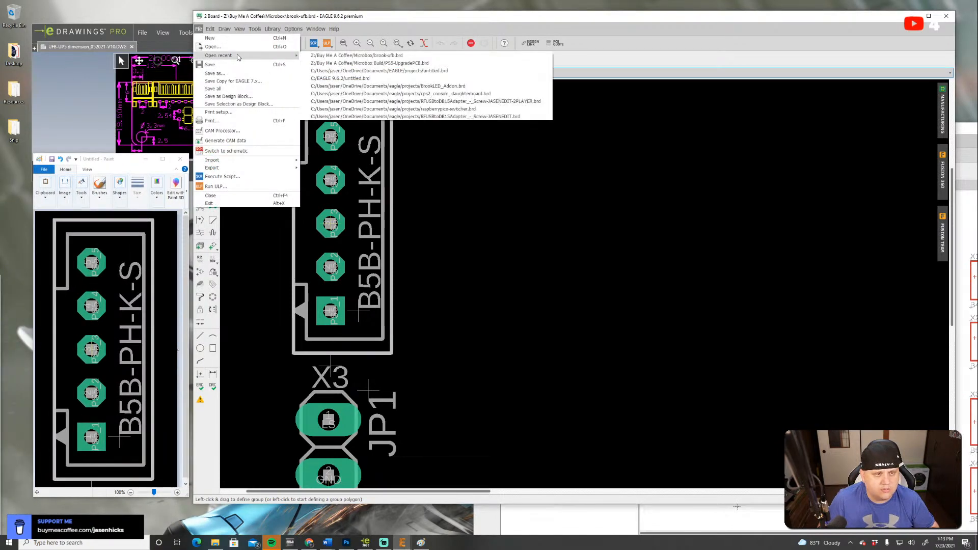
click(352, 64)
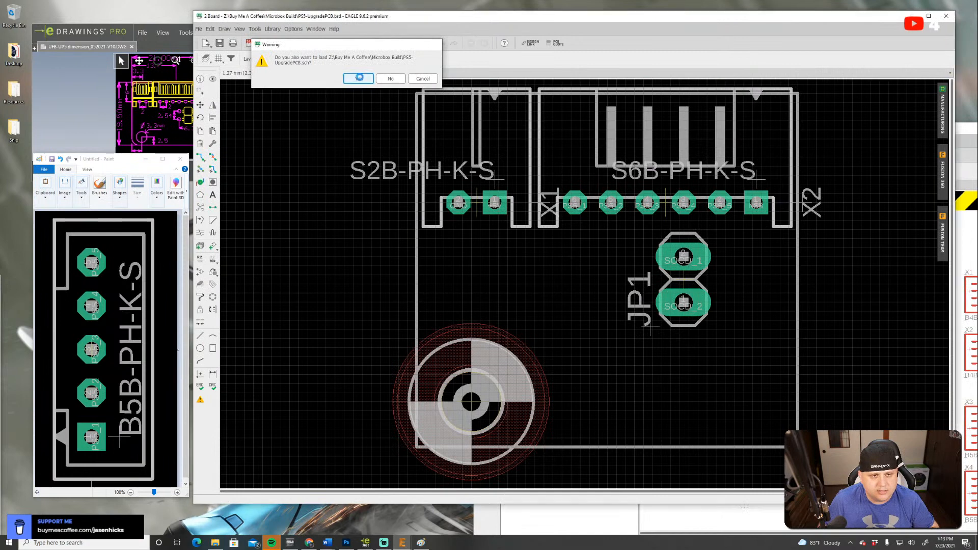
key(Return)
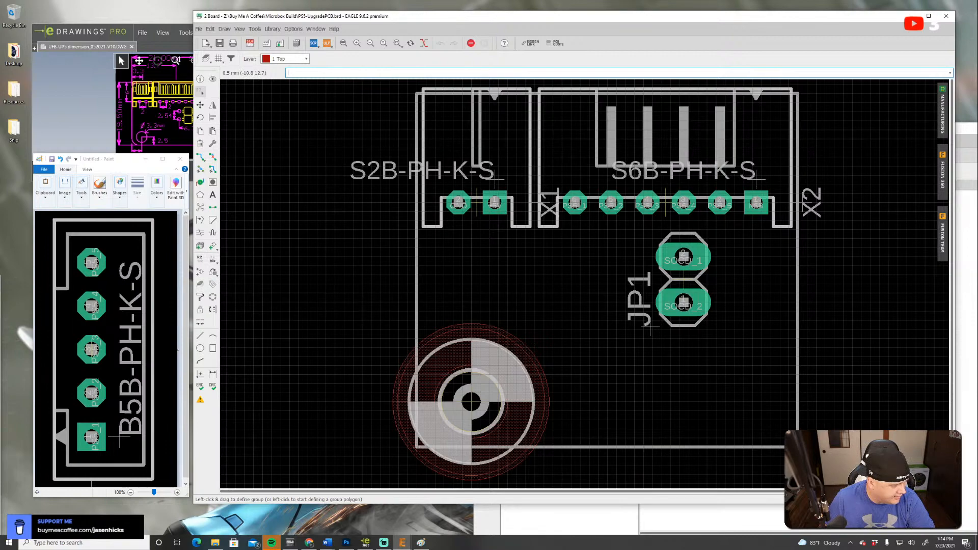
Examine the connector wiring between the upgrade board and the Brook Fighting Board in the browser's three-step installation image
mouse_move(0, 408)
mouse_down()
mouse_move(441, 220)
mouse_move(631, 83)
mouse_move(654, 76)
mouse_move(683, 87)
mouse_up()
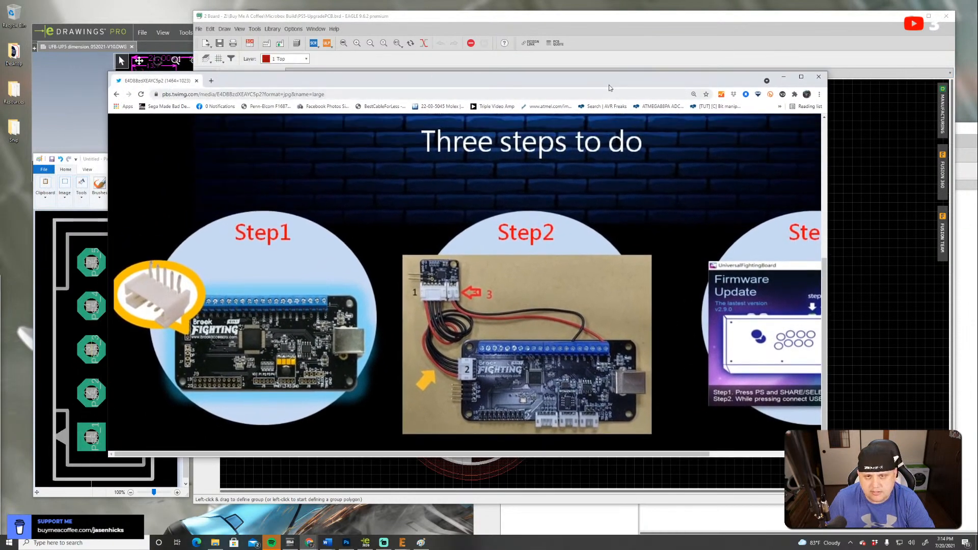
drag(610, 88, 592, 57)
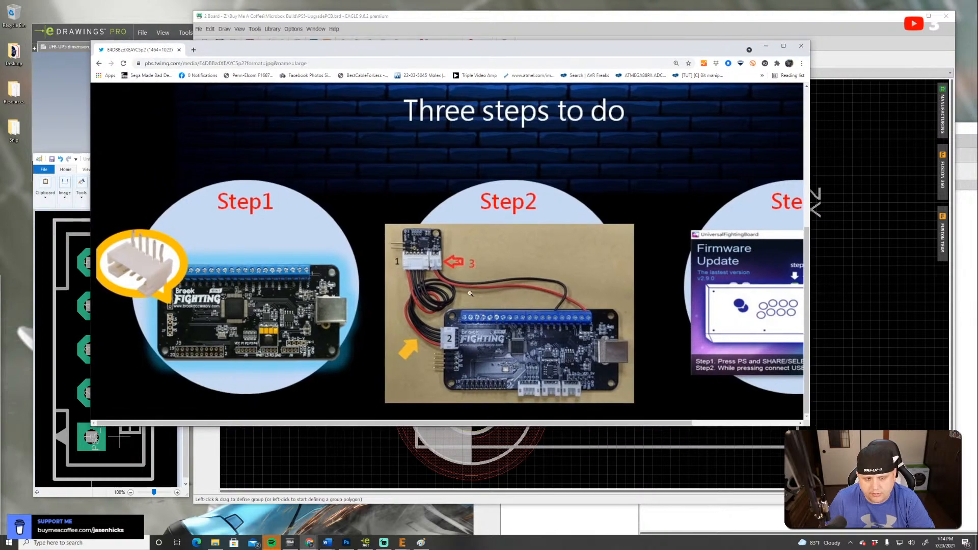
drag(415, 48, 512, 77)
right_click(550, 274)
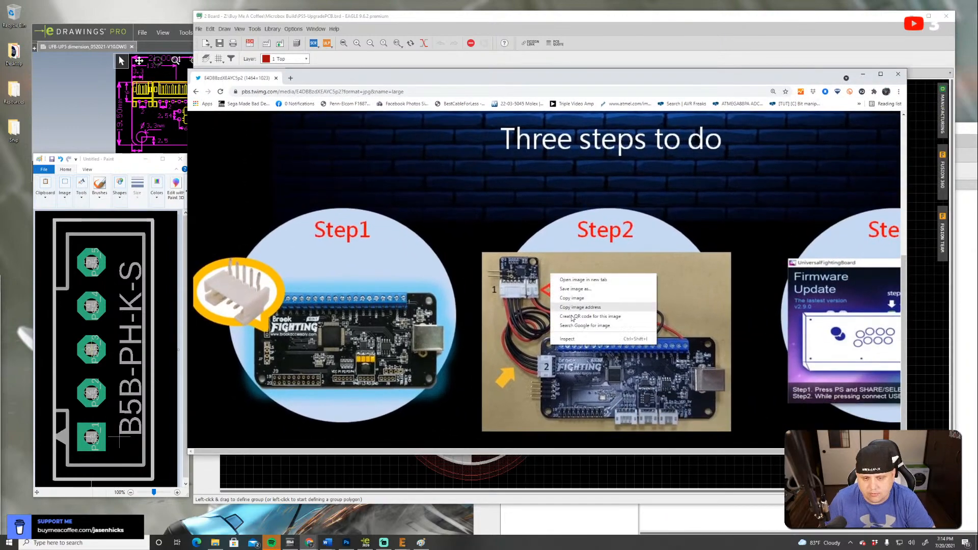
right_click(600, 192)
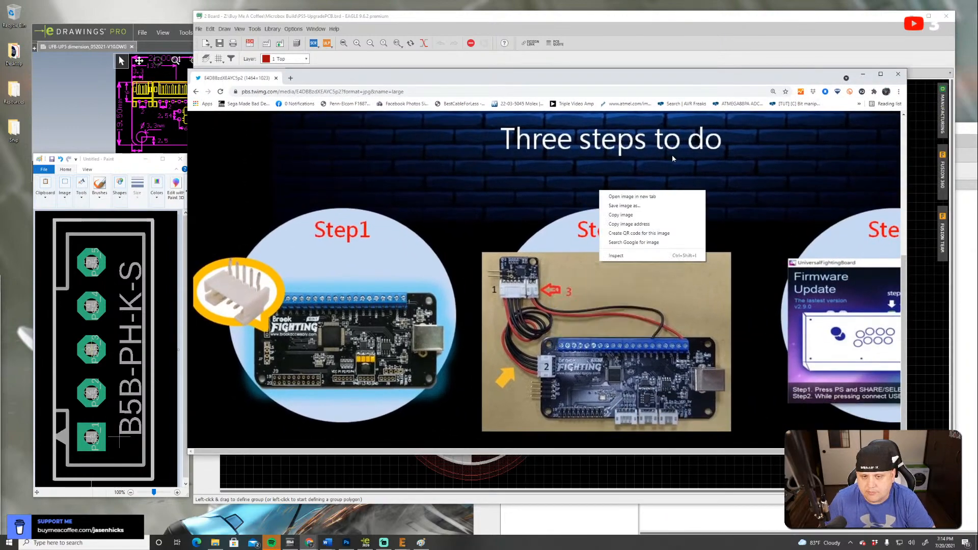
click(729, 76)
click(881, 74)
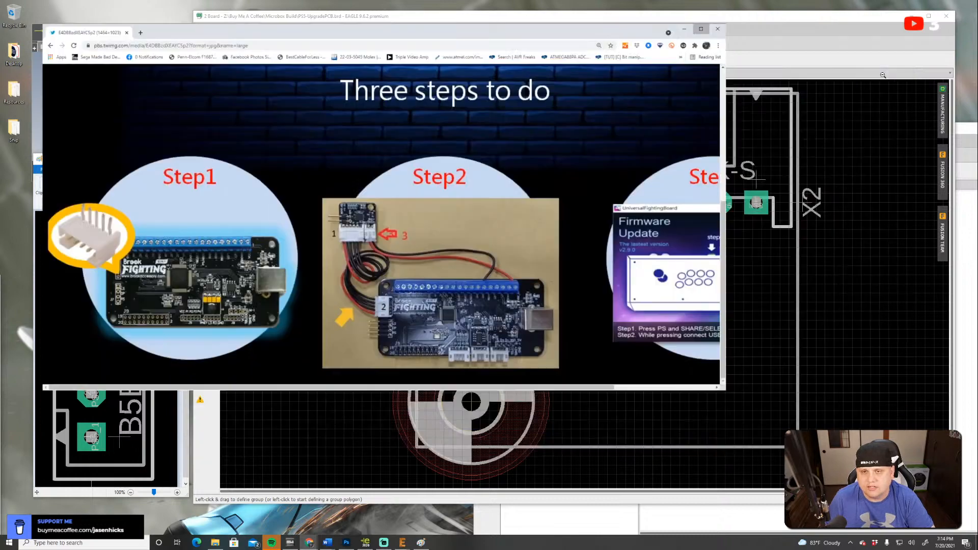
right_click(819, 104)
click(902, 193)
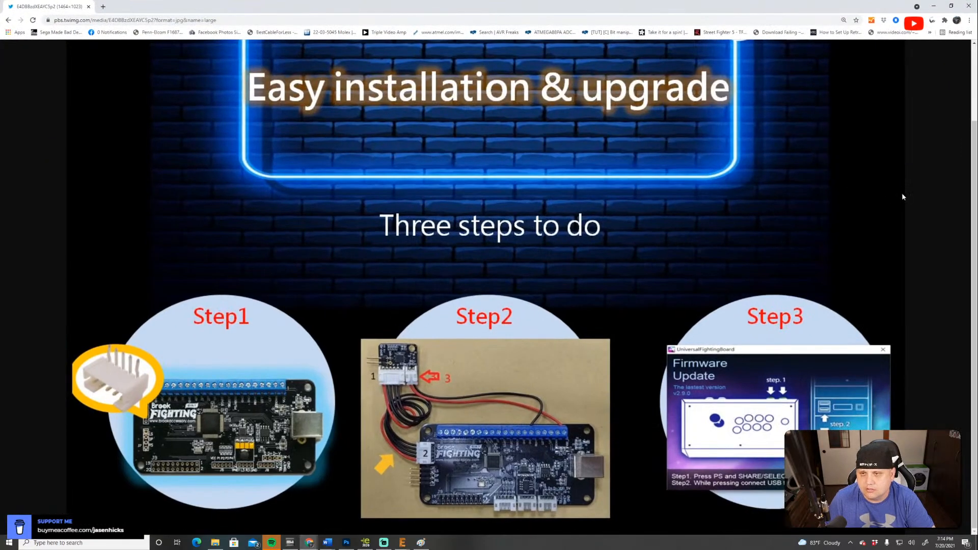
right_click(908, 177)
click(832, 189)
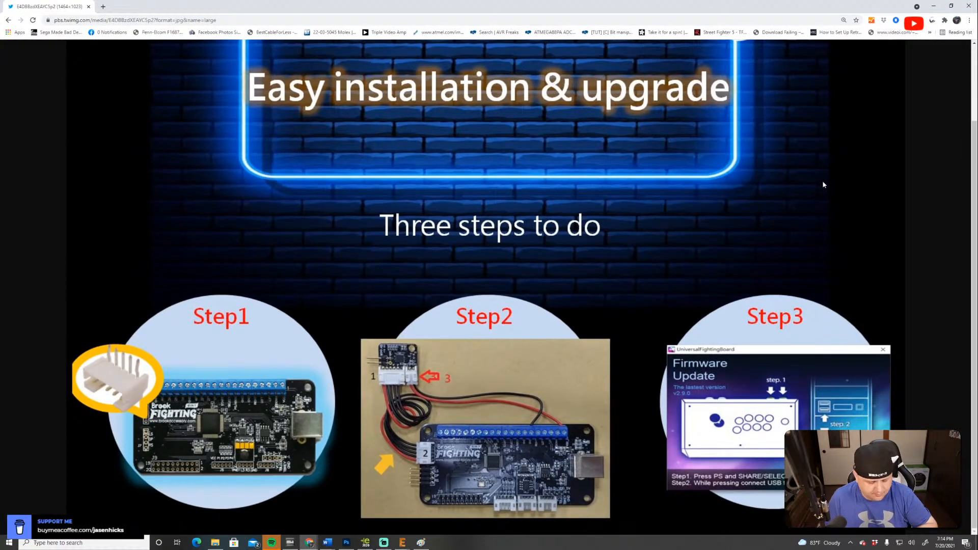
click(951, 6)
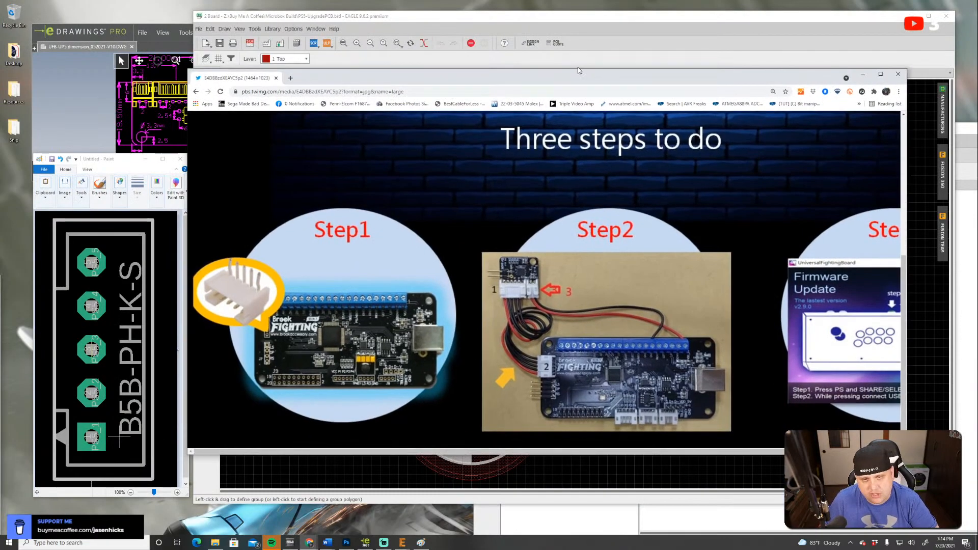
Compare the installation image with the X1 and X2 connectors on the board, then move the browser out of the way
drag(586, 77, 876, 161)
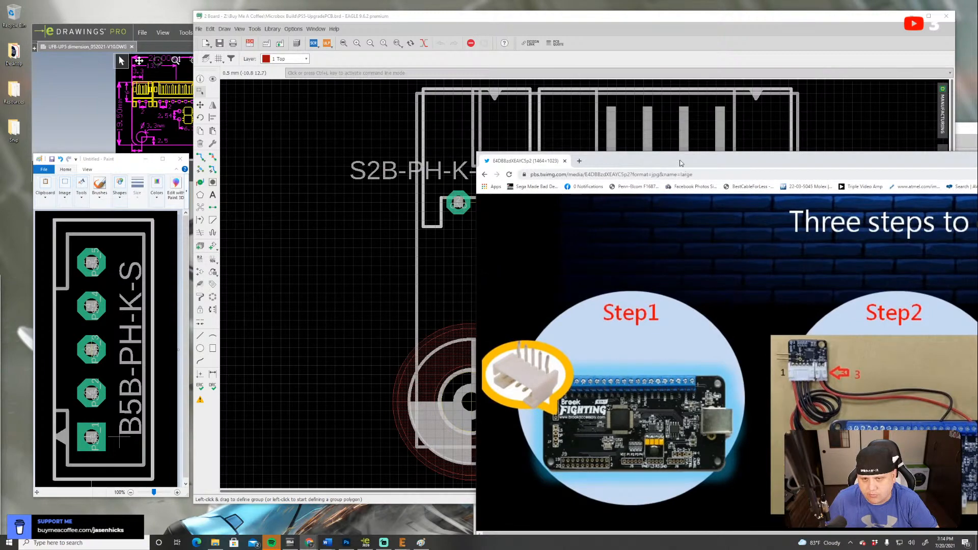
drag(680, 163, 660, 287)
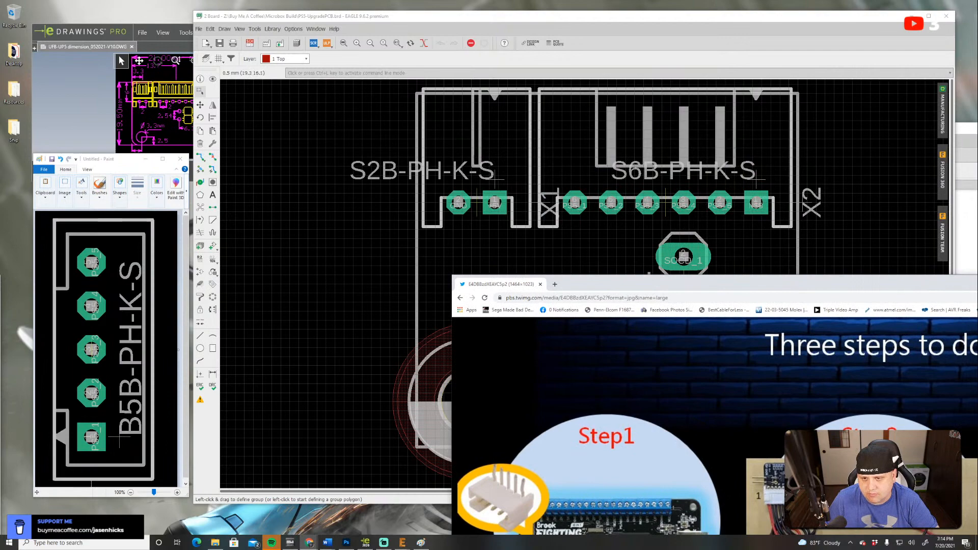
drag(780, 284, 770, 204)
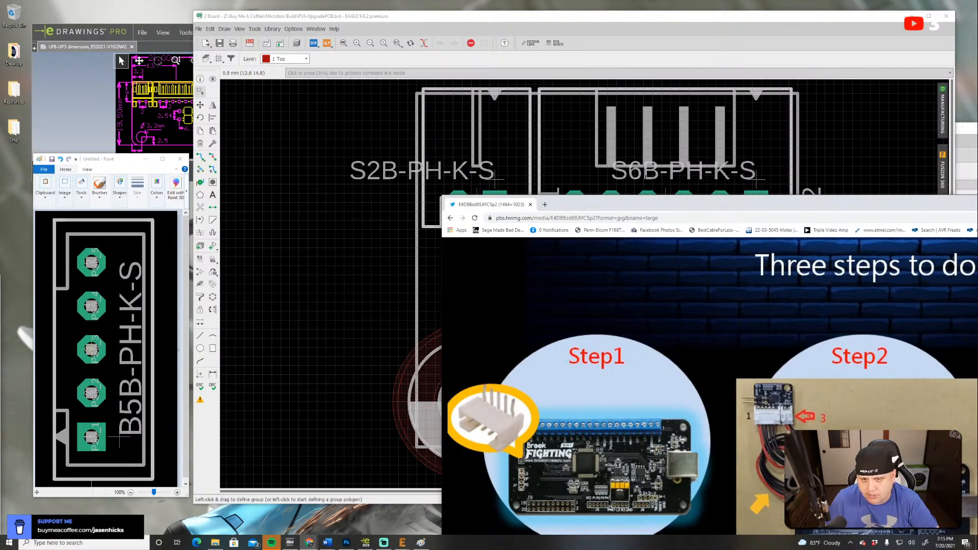
drag(631, 203, 0, 377)
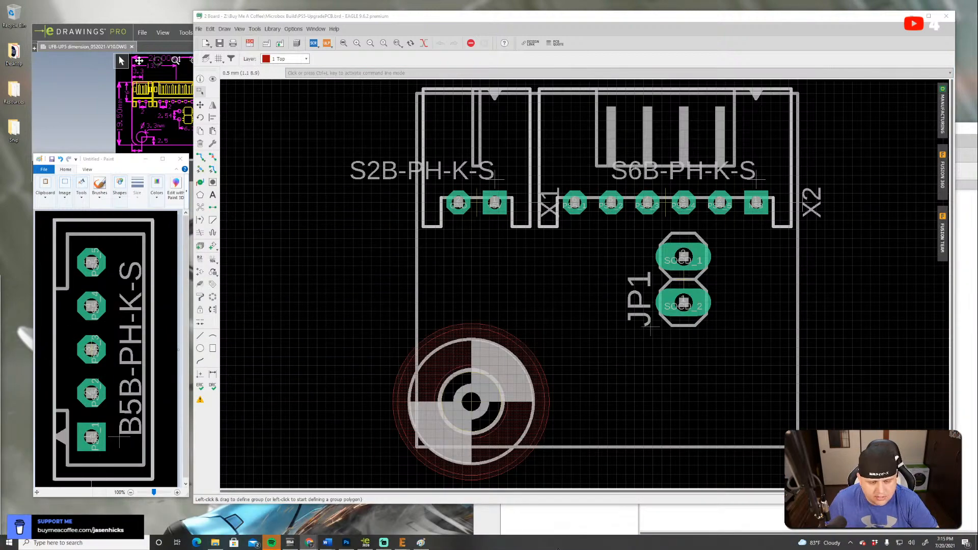
In the PS5-UpgradePCB schematic, rename X2's lowest net as PS5_1 and place its label beside the wire
mouse_move(402, 543)
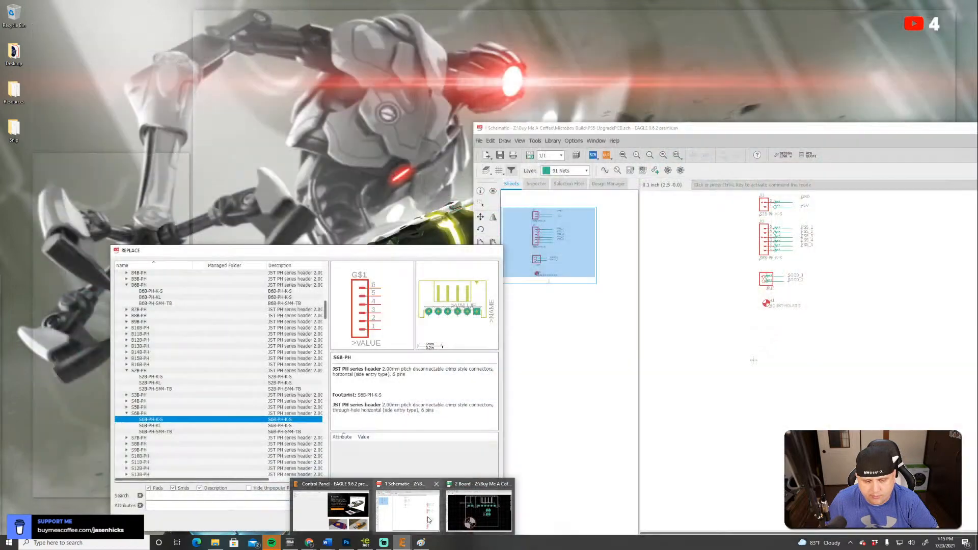
click(428, 520)
scroll(773, 256, up, 3)
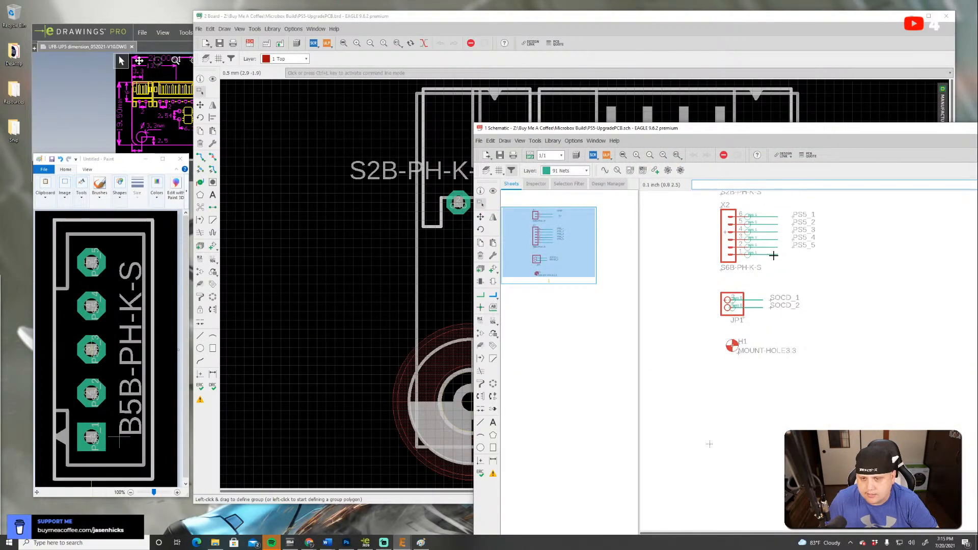
right_click(774, 256)
click(798, 343)
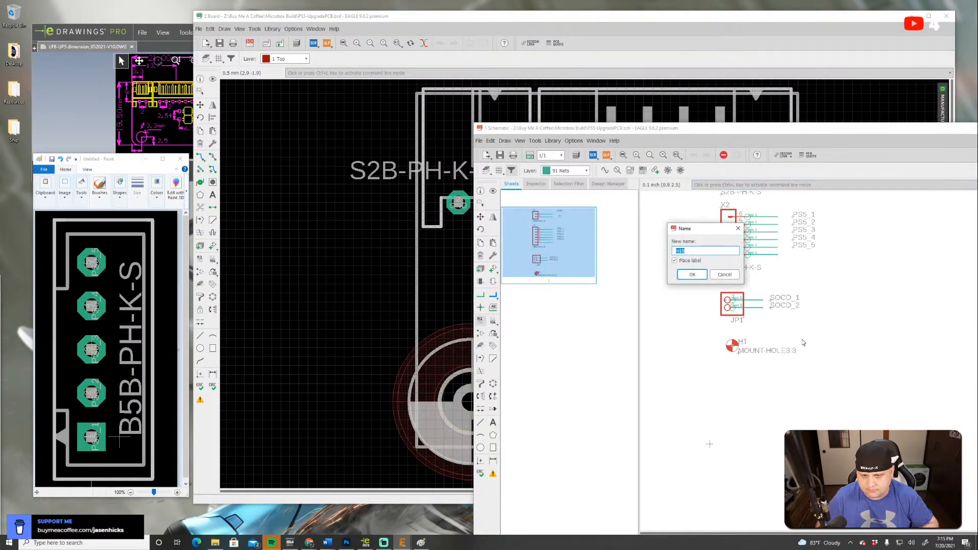
text(PS5_)
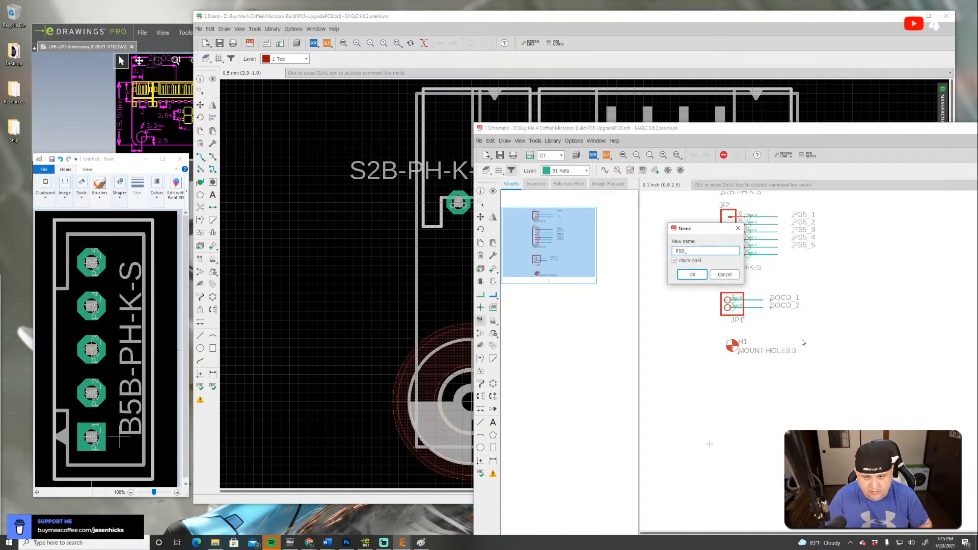
text(1)
key(Return)
click(802, 339)
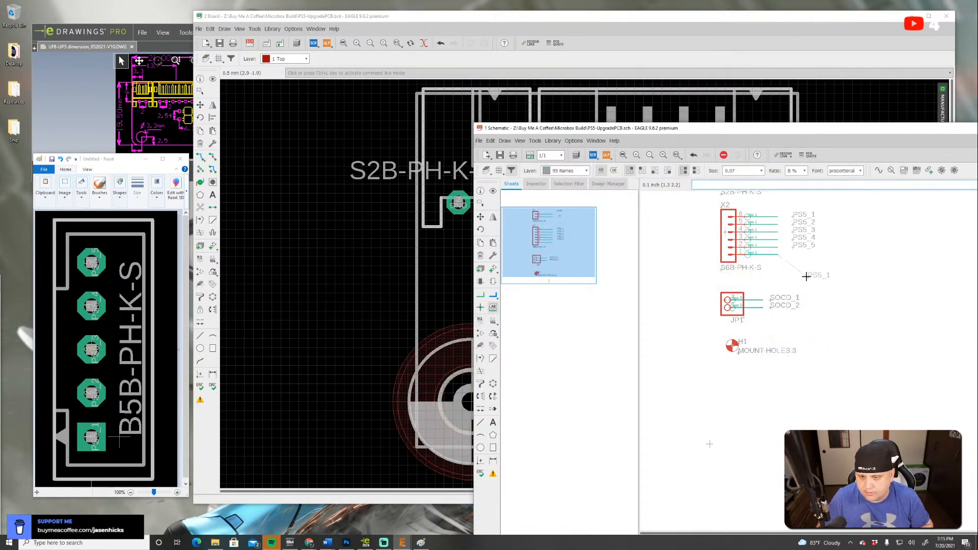
click(793, 259)
Rename X2's fifth net from the top as PS5_2
click(773, 247)
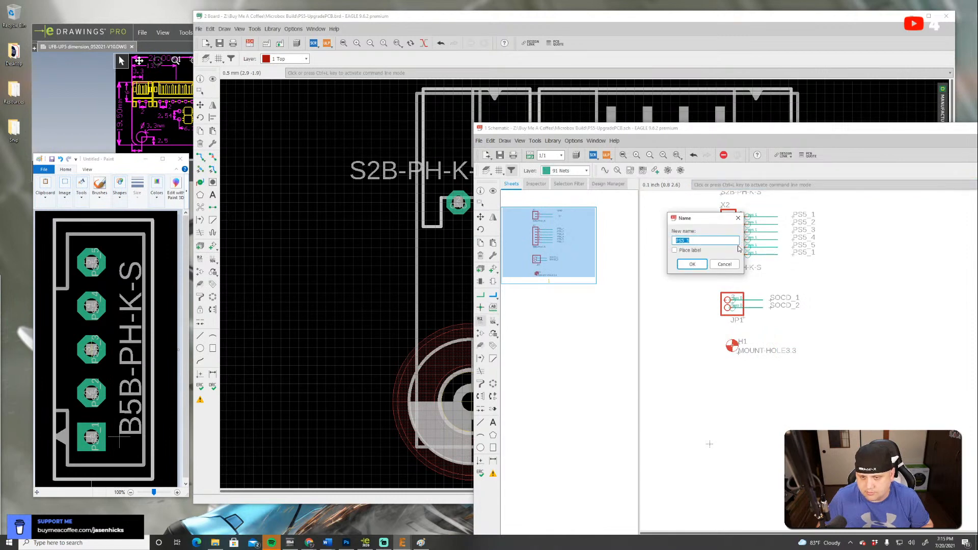
text(PS5_2)
key(Return)
key(Return)
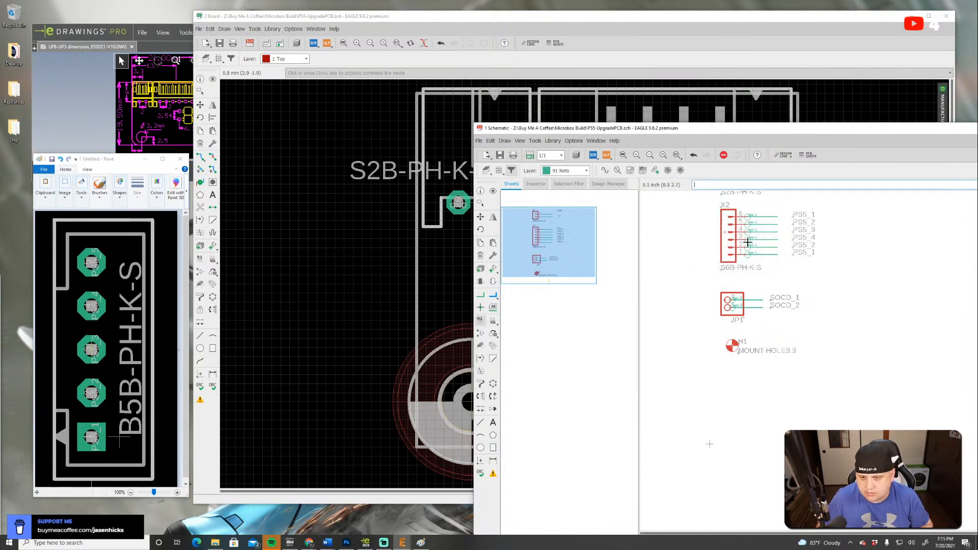
Rename X2's fourth net from the top as PS5_3
click(764, 240)
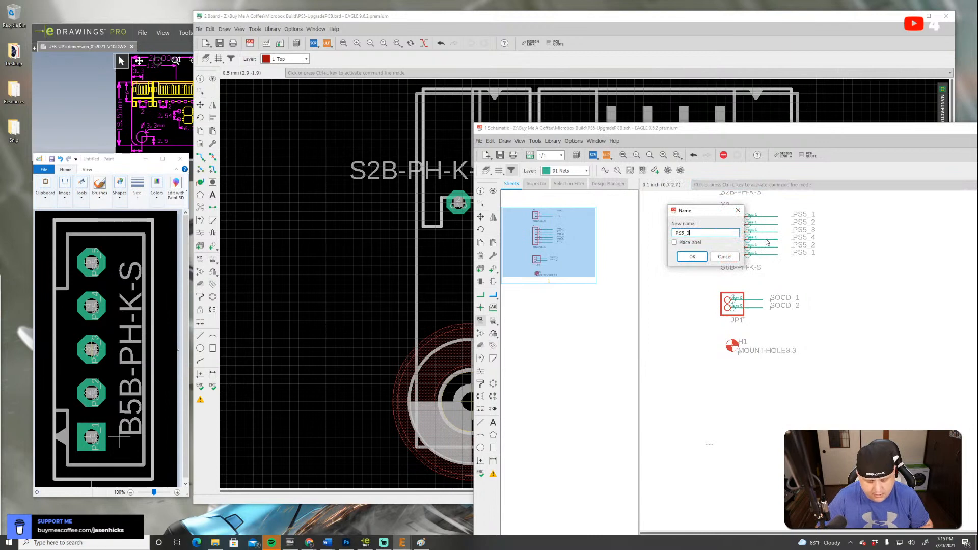
text(3)
key(Return)
key(Return)
Rename only the segment at X2's third net from the top as PS5_4
click(767, 235)
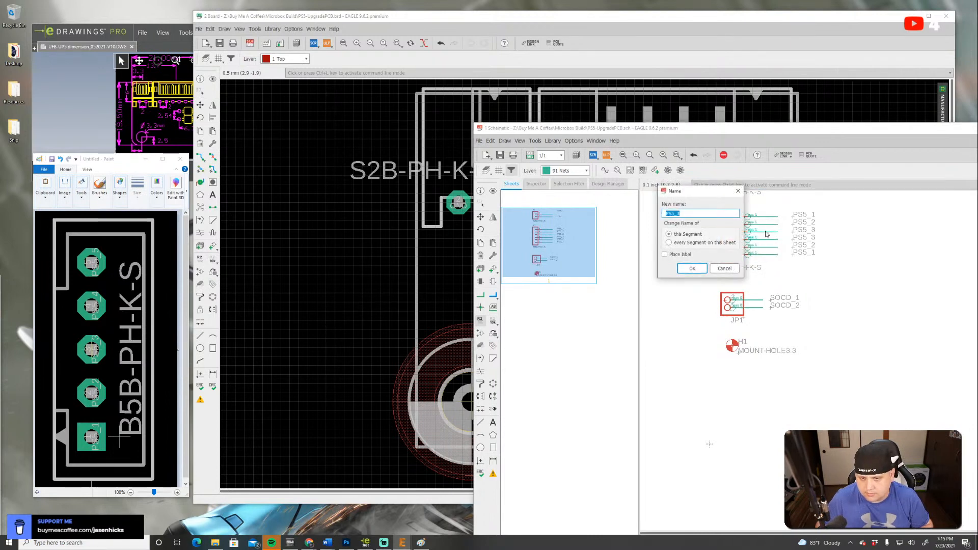
key(Right)
text(4)
key(Return)
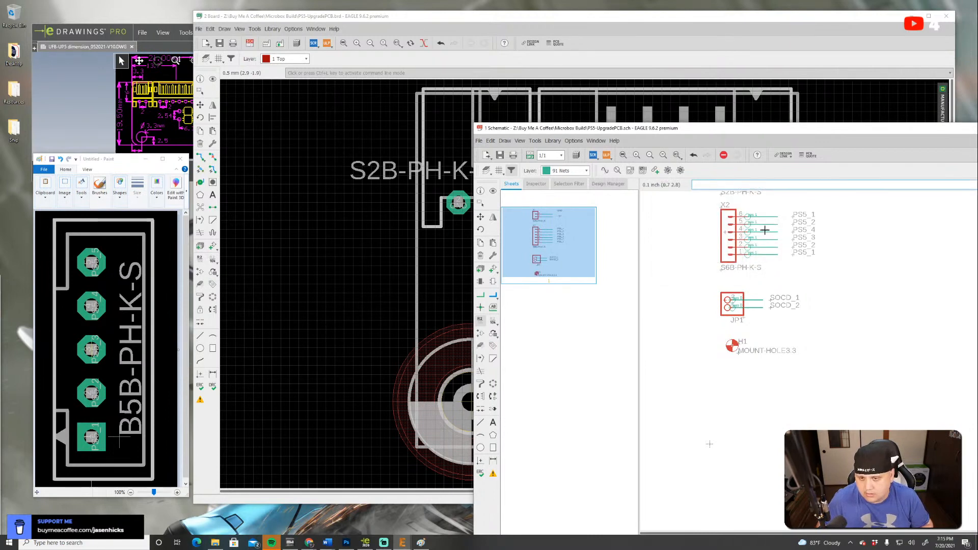
Rename the segment at X2's second net from the top as PS5_5
click(766, 229)
key(Right)
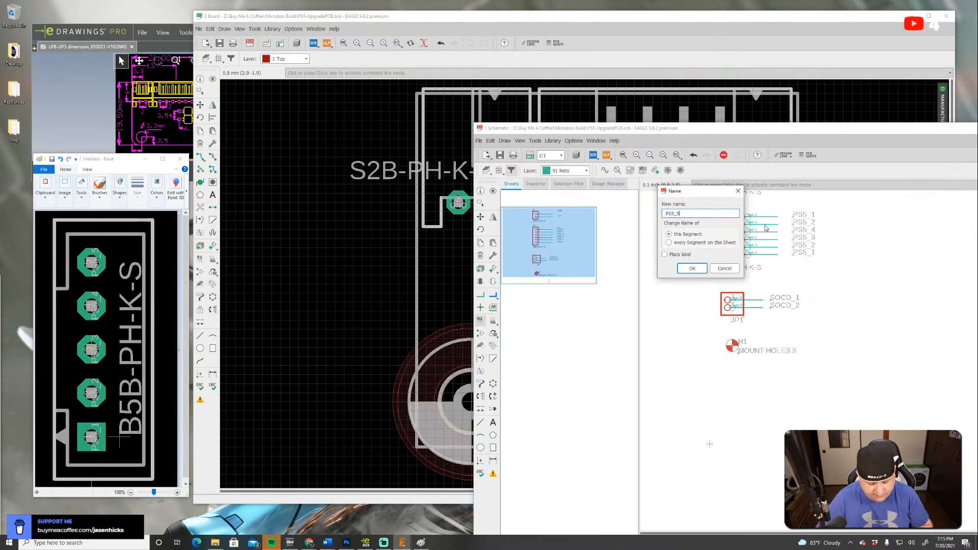
text(5)
key(Return)
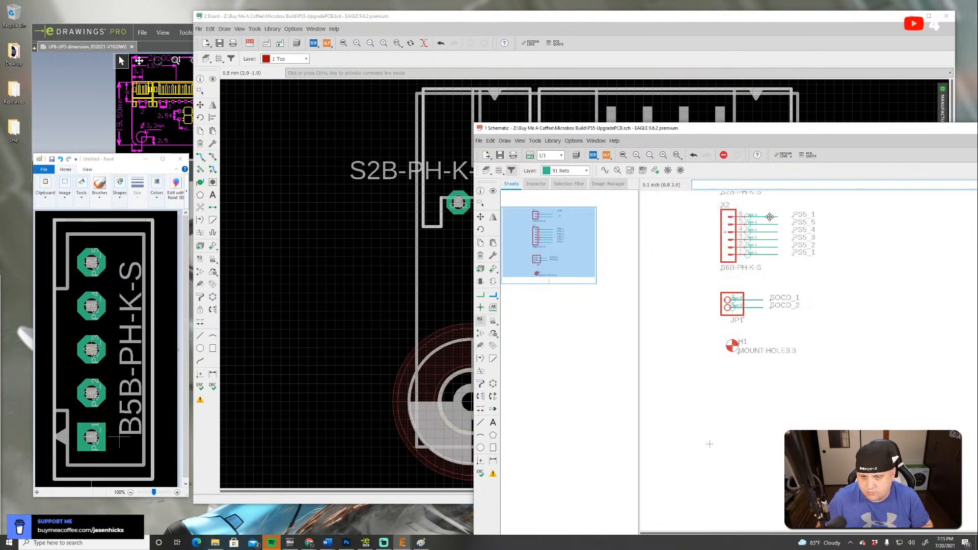
Rename only the segment at X2's topmost net as NOTUSED
click(770, 216)
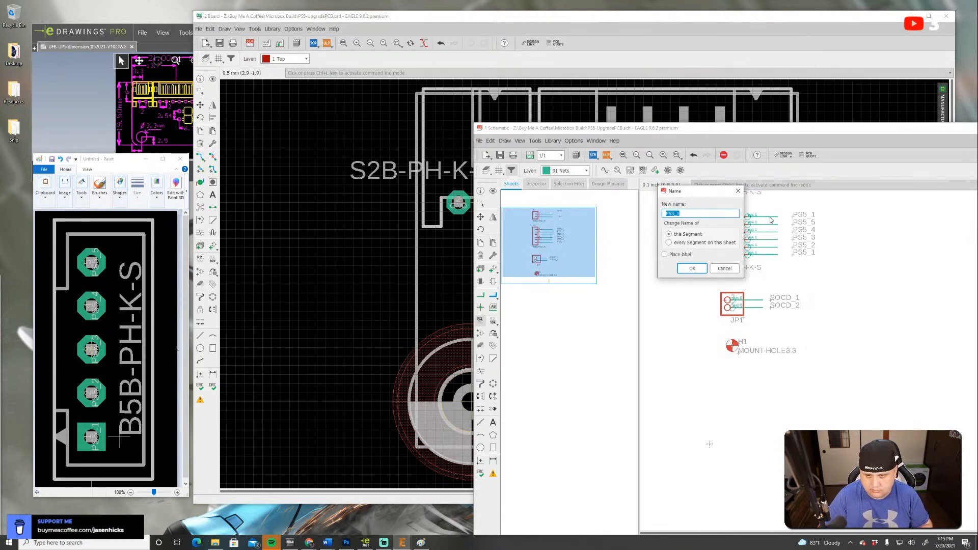
text(NOTU)
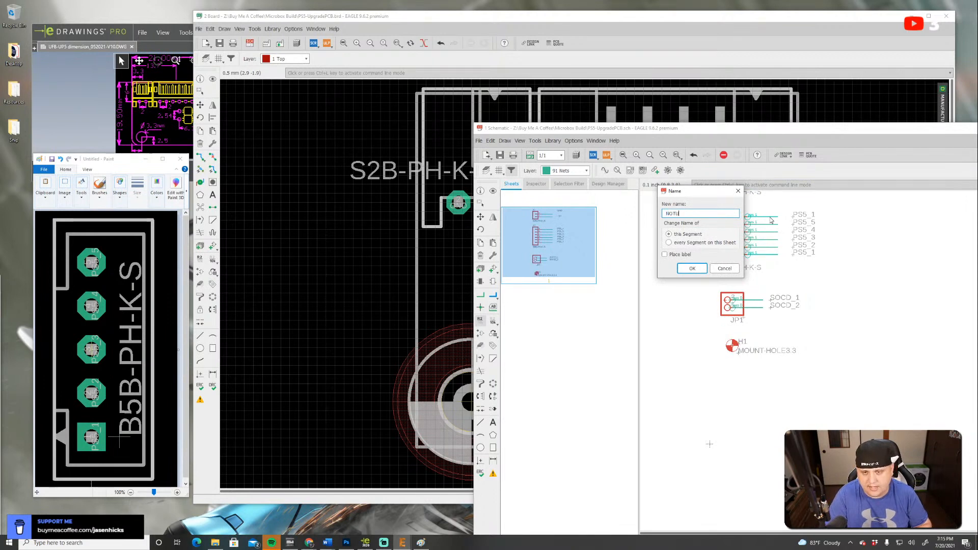
text(SED)
key(Return)
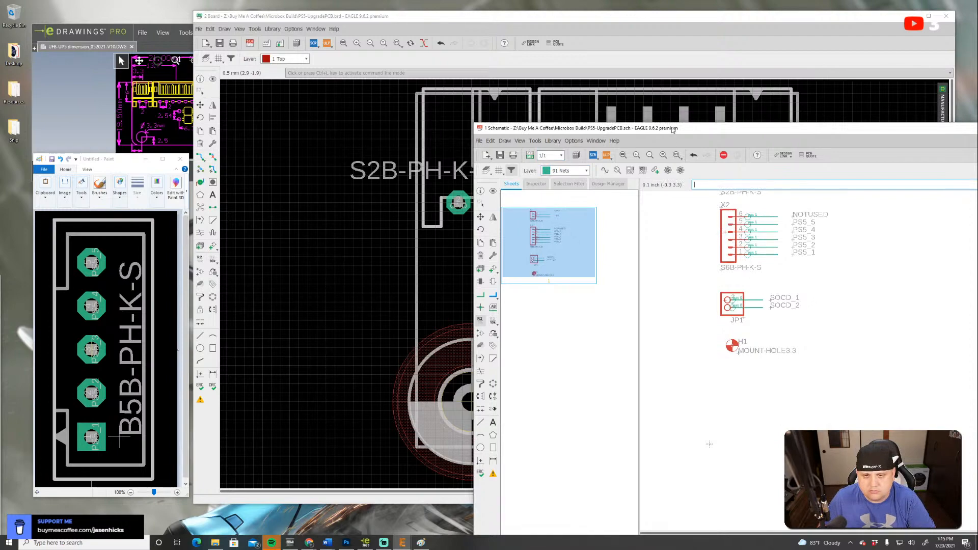
Compare the net names on X2's pads in the board layout with the net labels in the schematic
drag(673, 129, 648, 296)
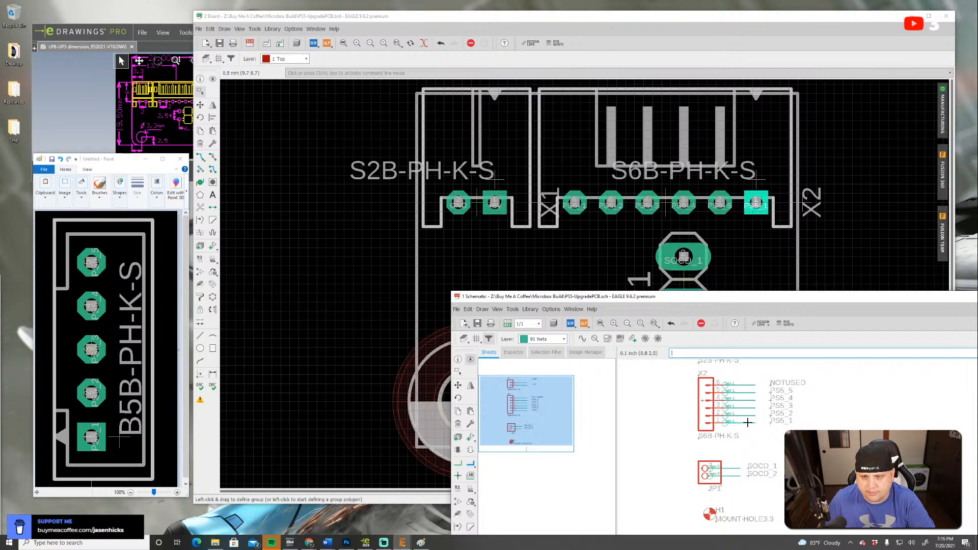
scroll(751, 216, up, 3)
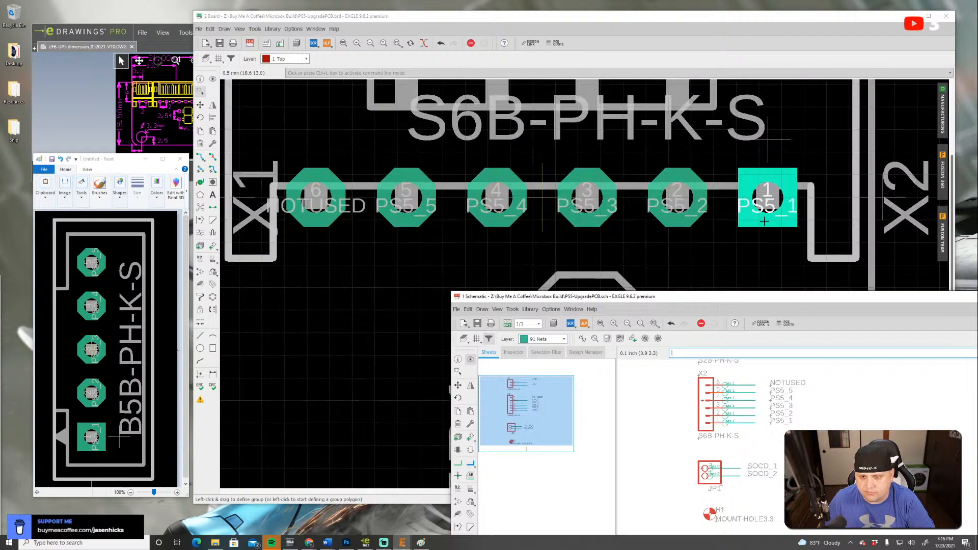
scroll(753, 220, down, 2)
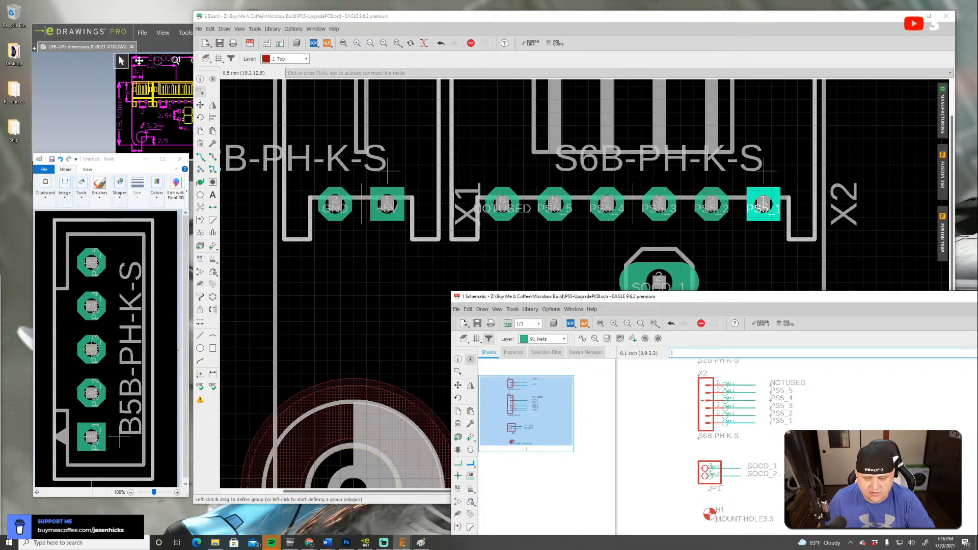
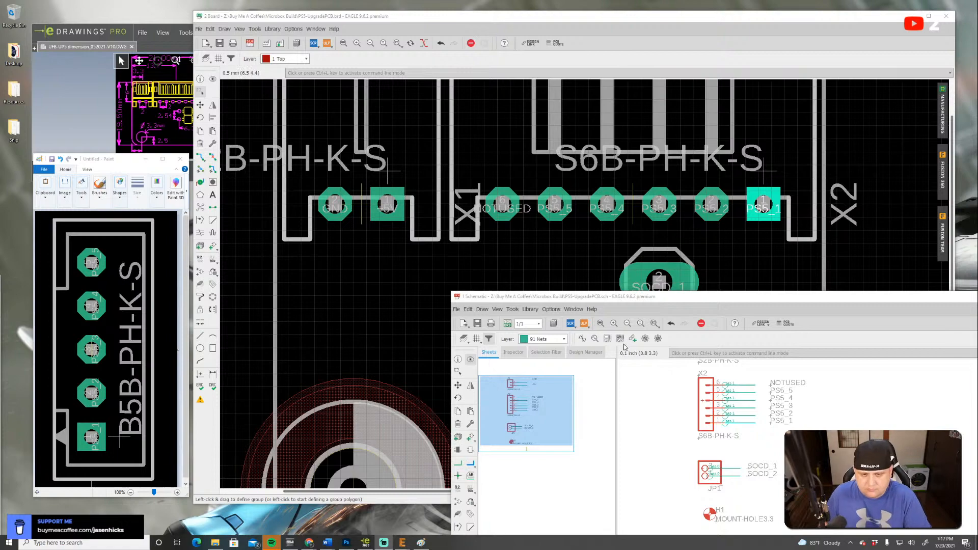
drag(643, 293, 467, 122)
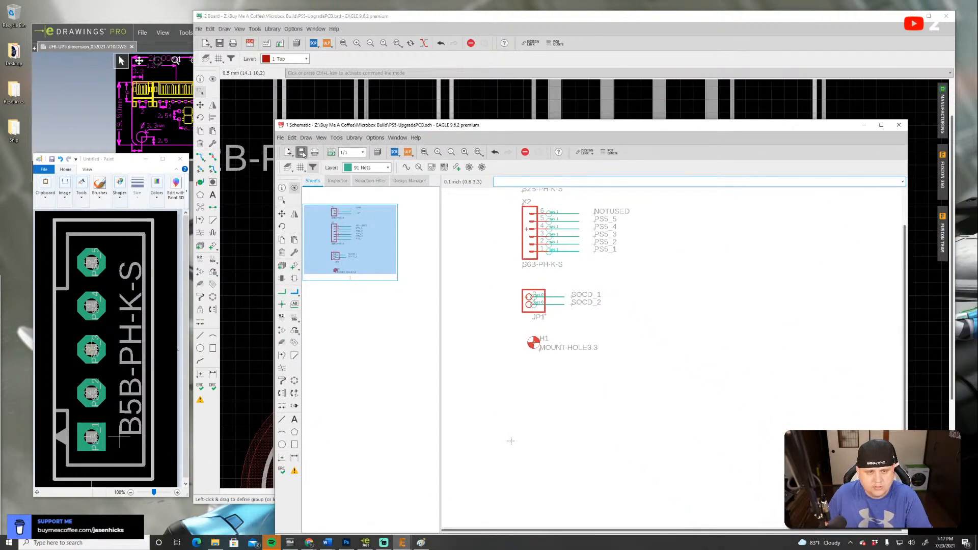
scroll(527, 227, up, 3)
scroll(527, 228, down, 4)
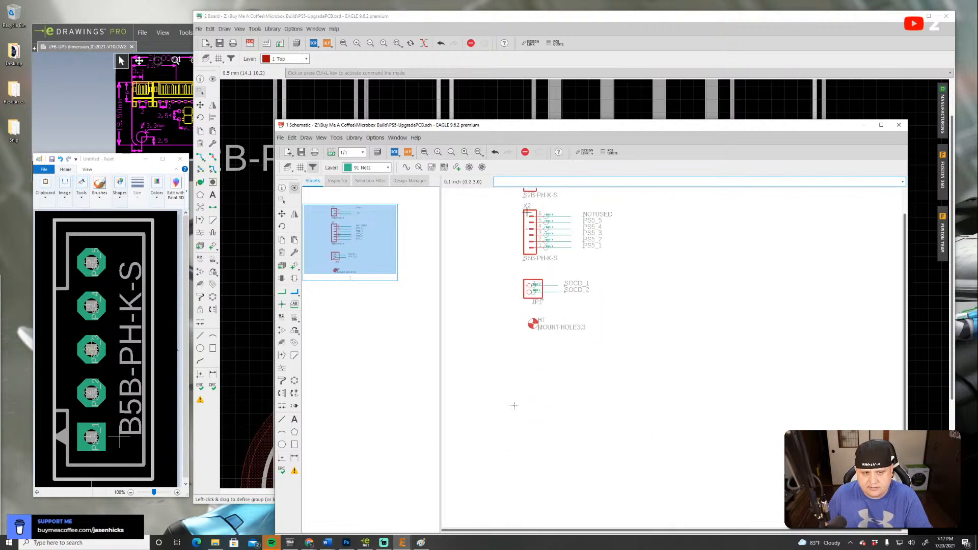
drag(529, 126, 545, 143)
drag(539, 16, 539, 19)
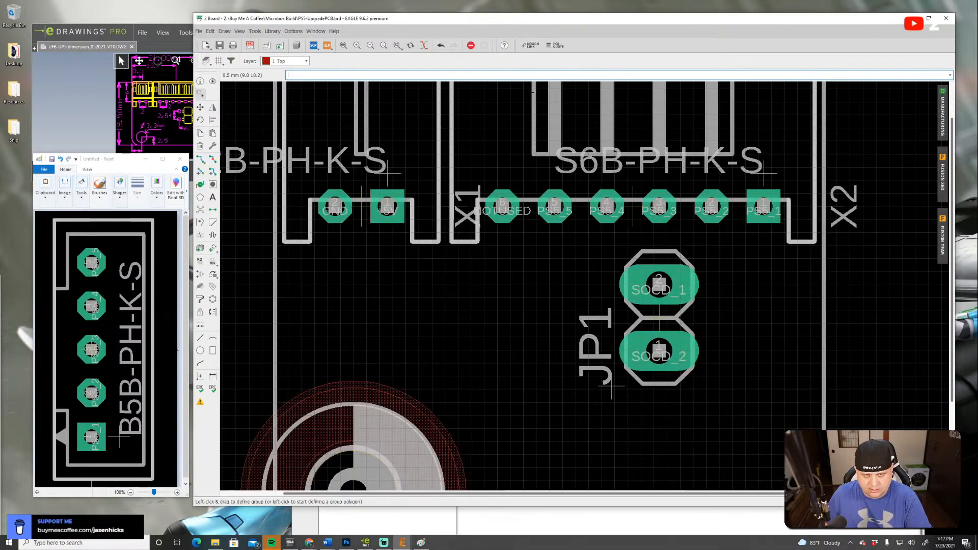
Try rounding the board outline's upper-left corner with the Miter tool in round style and a radius of 2.5 mm
scroll(501, 225, down, 4)
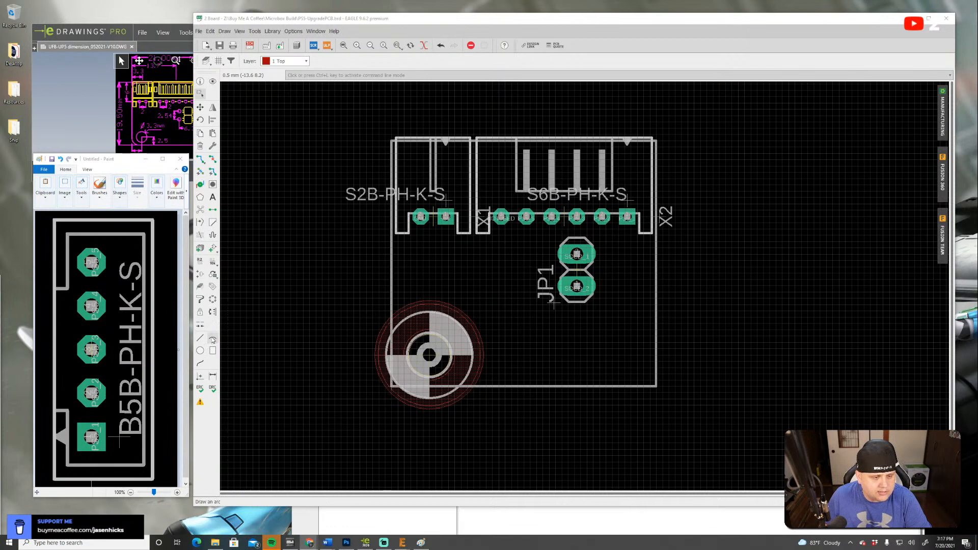
click(212, 222)
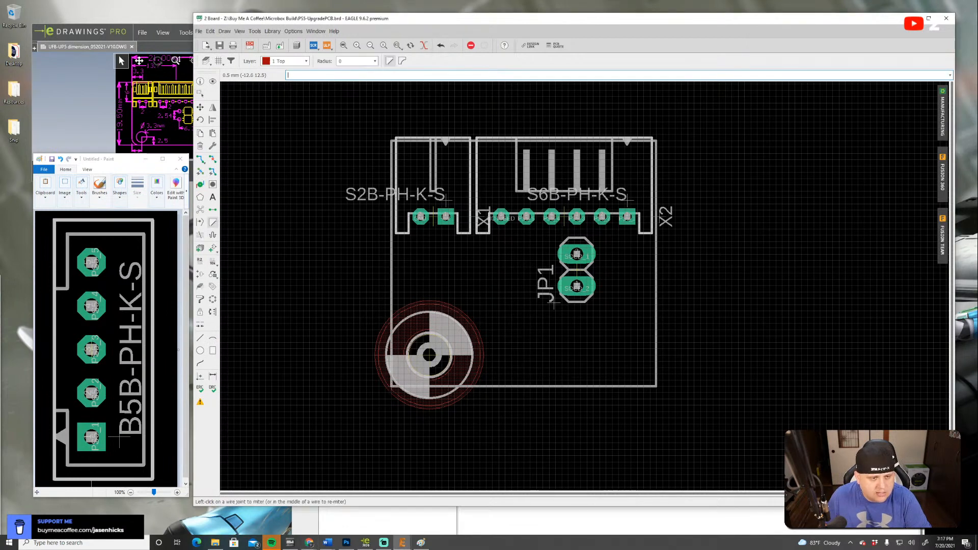
click(403, 63)
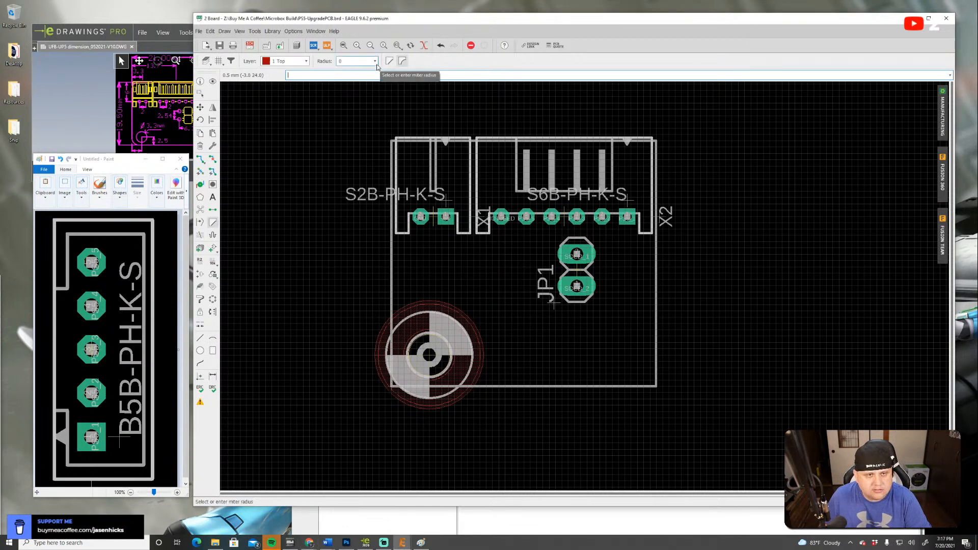
click(376, 61)
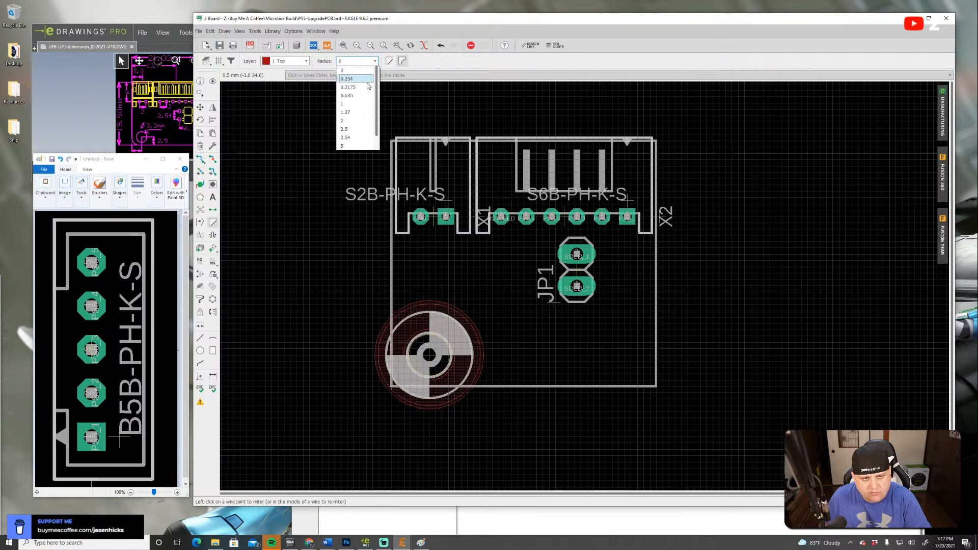
click(359, 132)
click(393, 143)
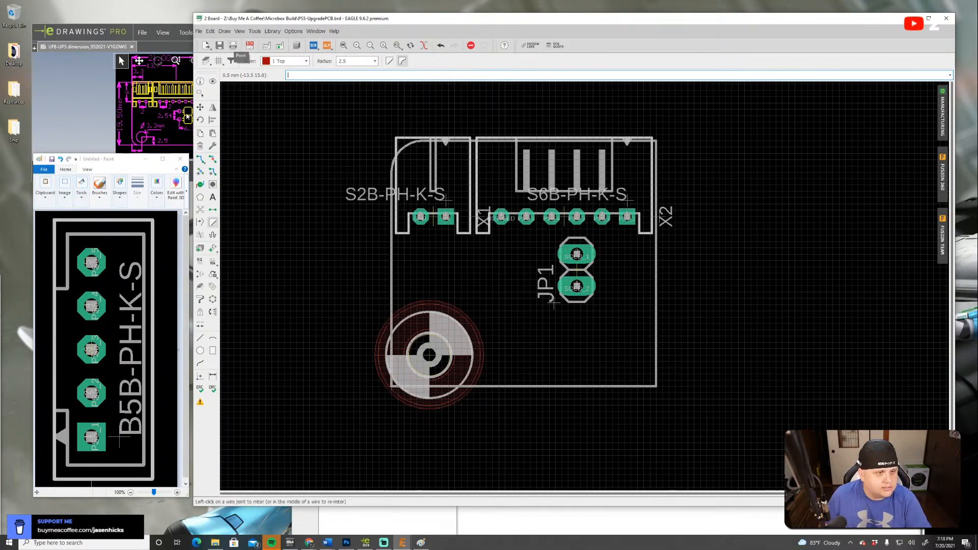
drag(272, 20, 323, 35)
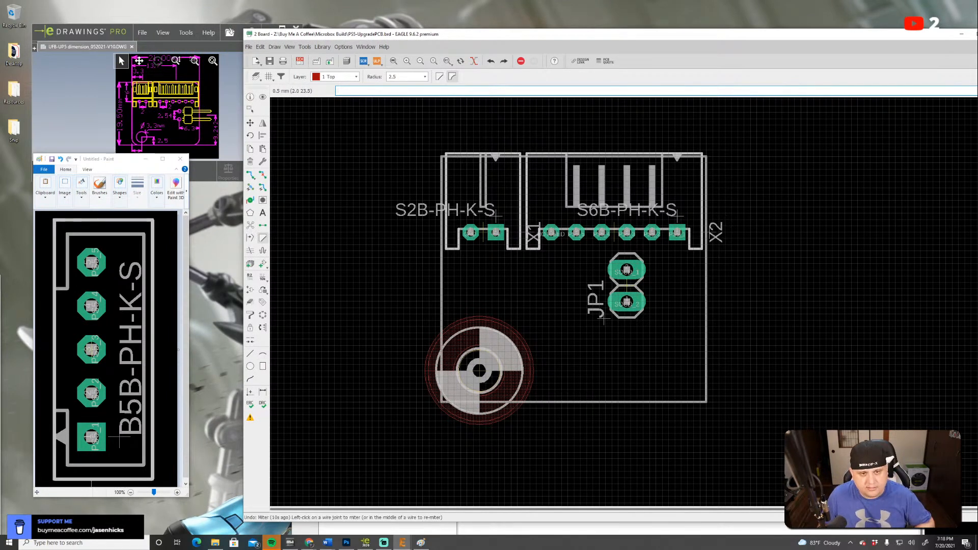
Round all four corners of the board outline with a miter radius of 1.27 mm
click(424, 76)
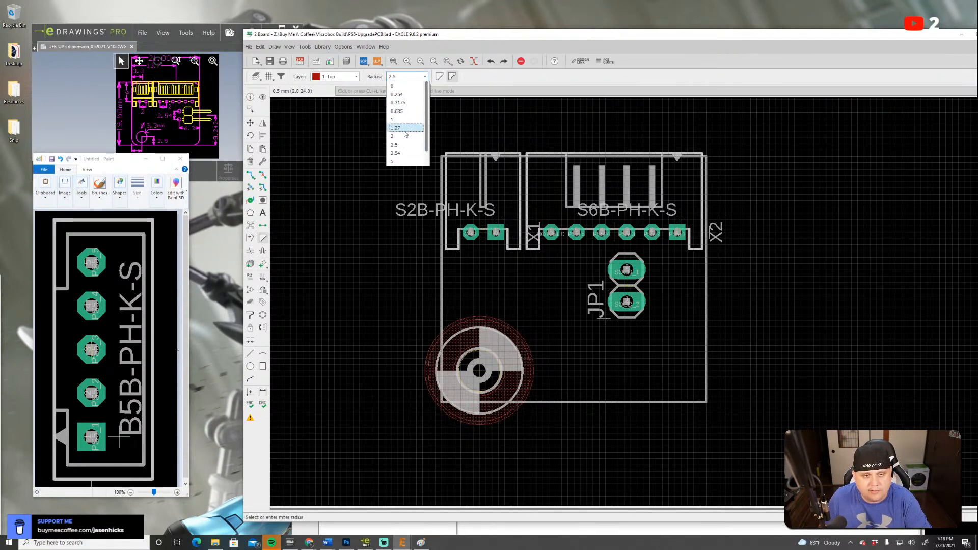
click(406, 128)
click(442, 156)
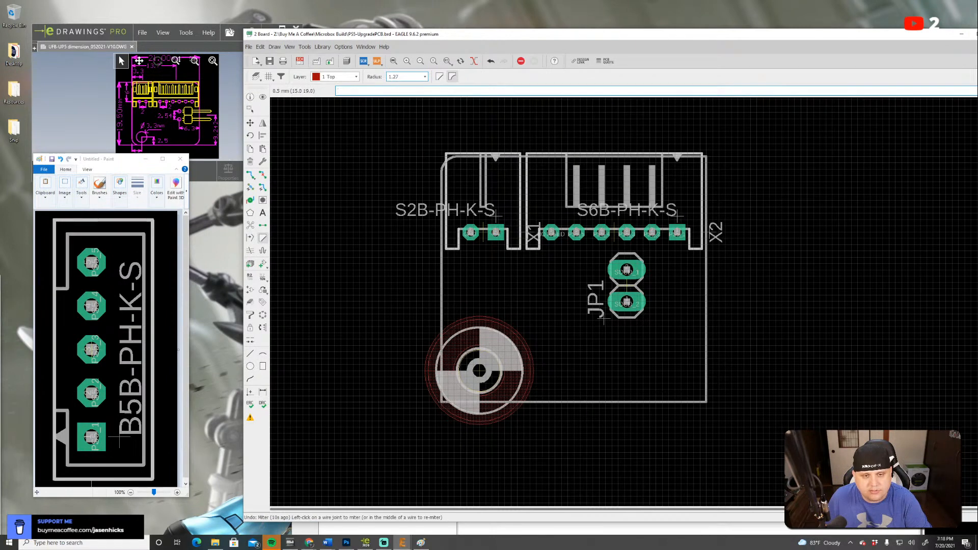
click(706, 156)
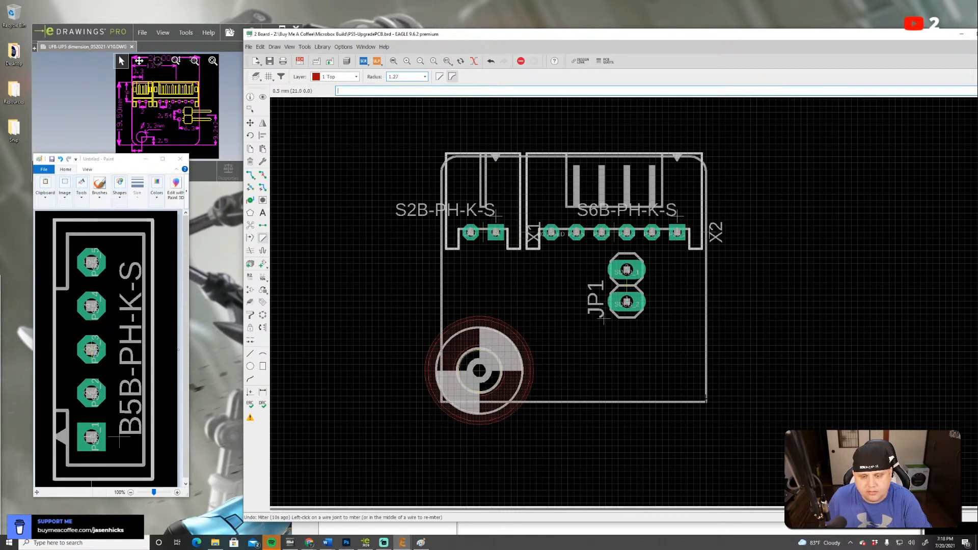
click(705, 402)
click(442, 402)
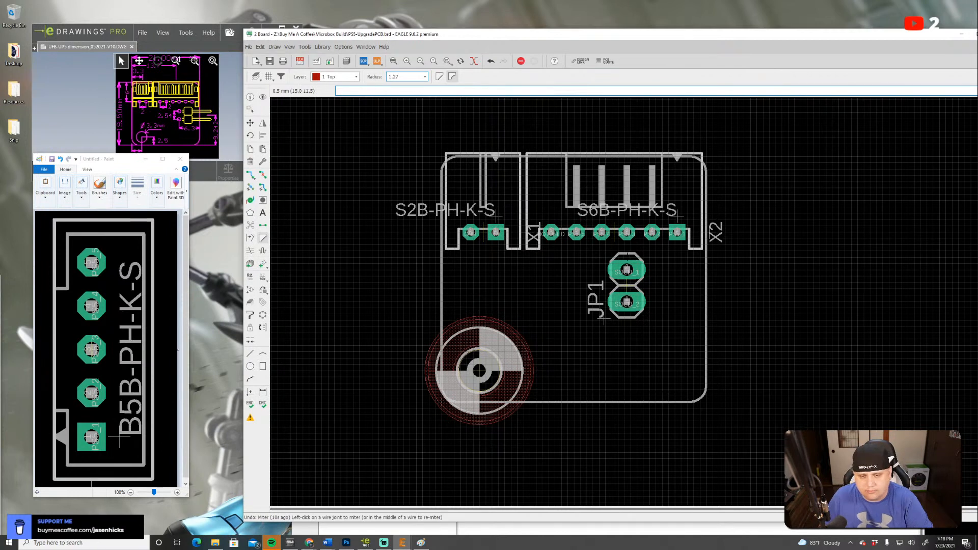
Create a board text reading PS5 UPGRADE
click(263, 212)
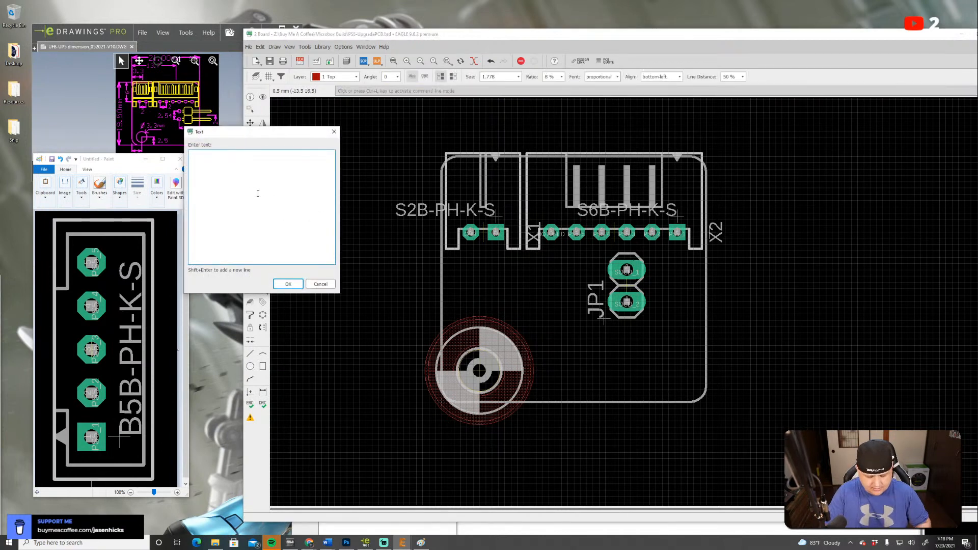
text(B)
text(S5 )
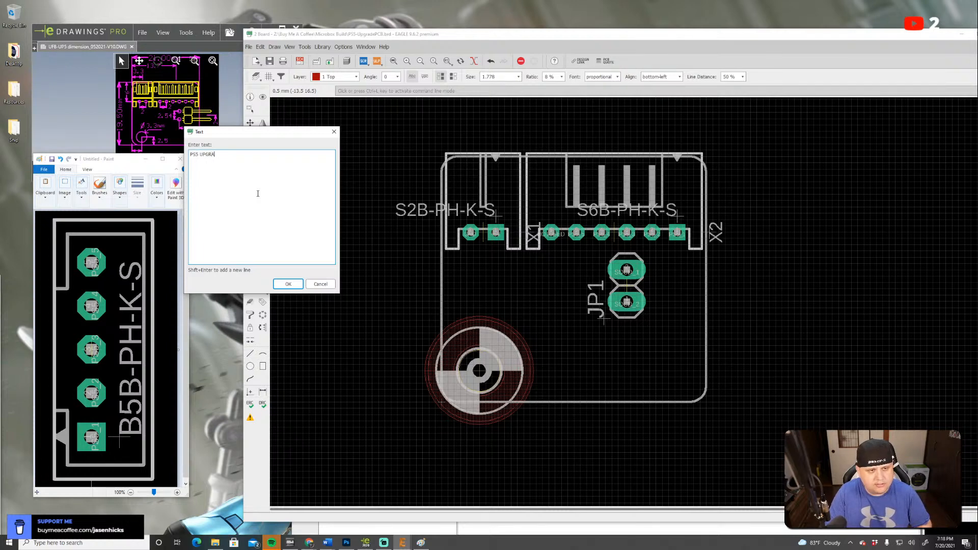
text(UPGRADE)
click(288, 284)
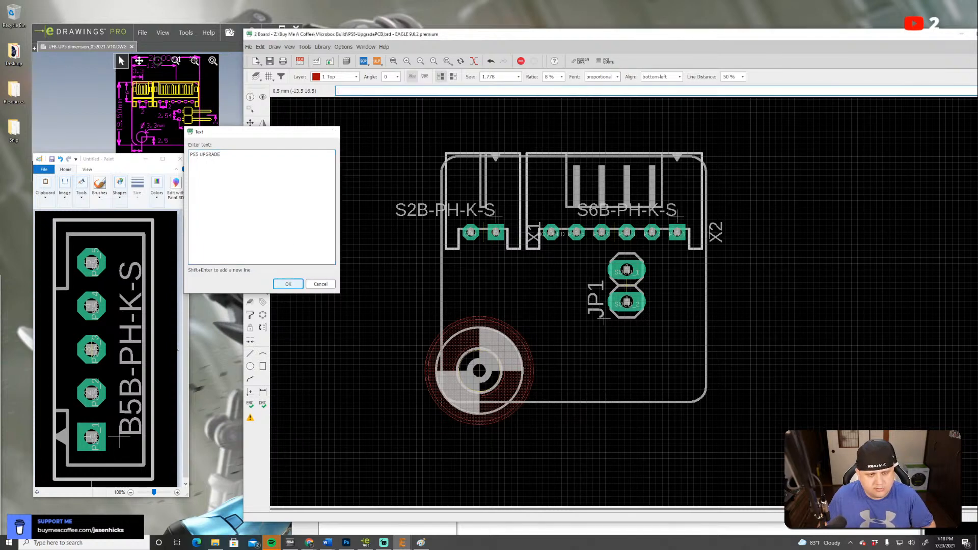
Give the PS5 UPGRADE text the vector font and center alignment, and assign it to the 21 tPlace layer
click(603, 76)
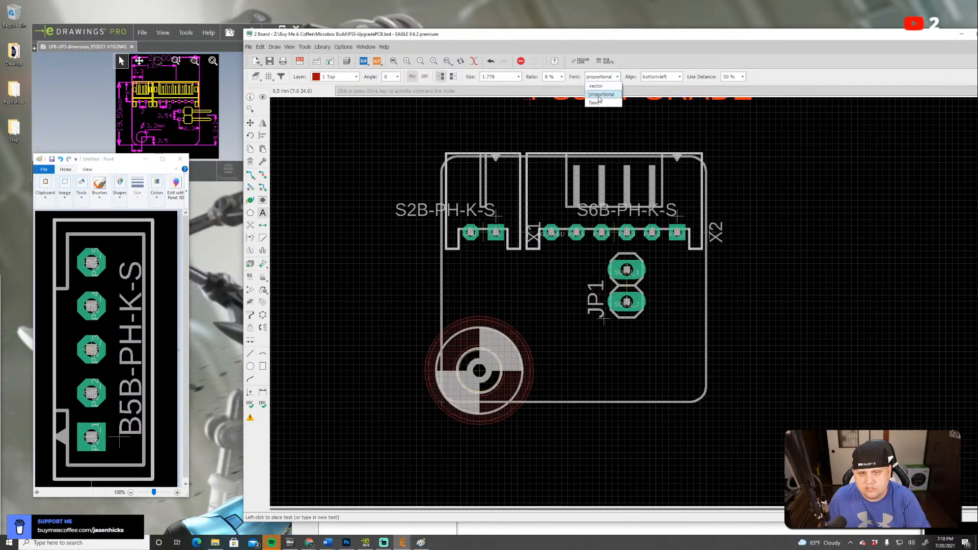
click(597, 84)
click(663, 77)
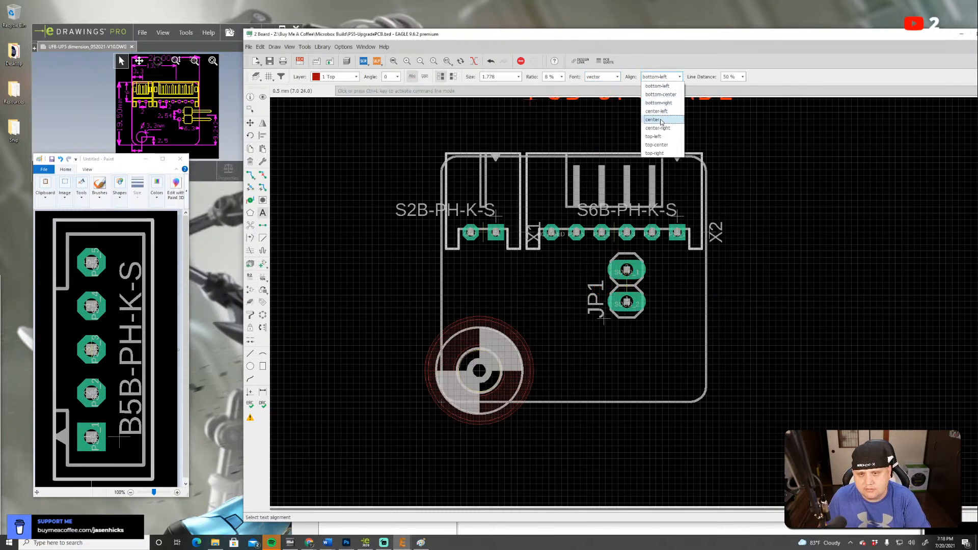
click(653, 84)
click(343, 78)
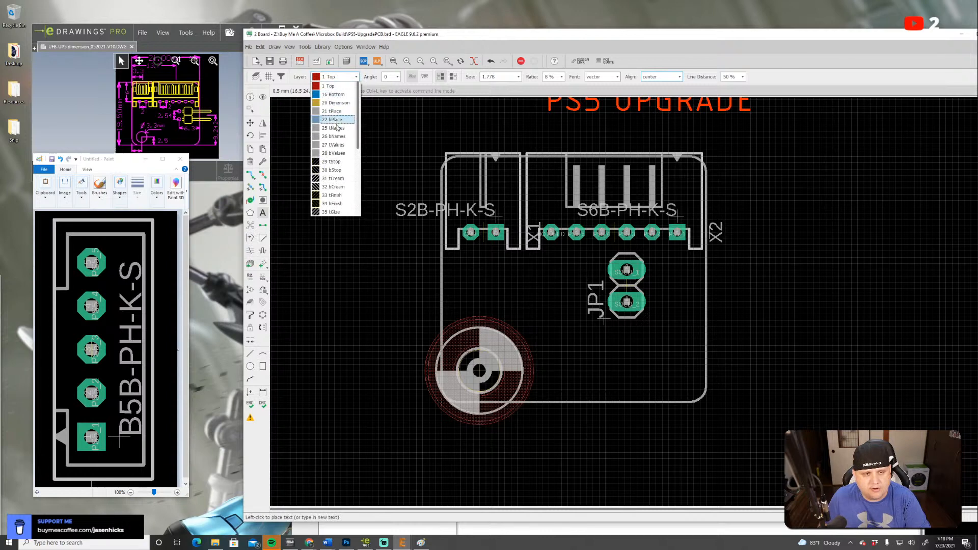
click(332, 111)
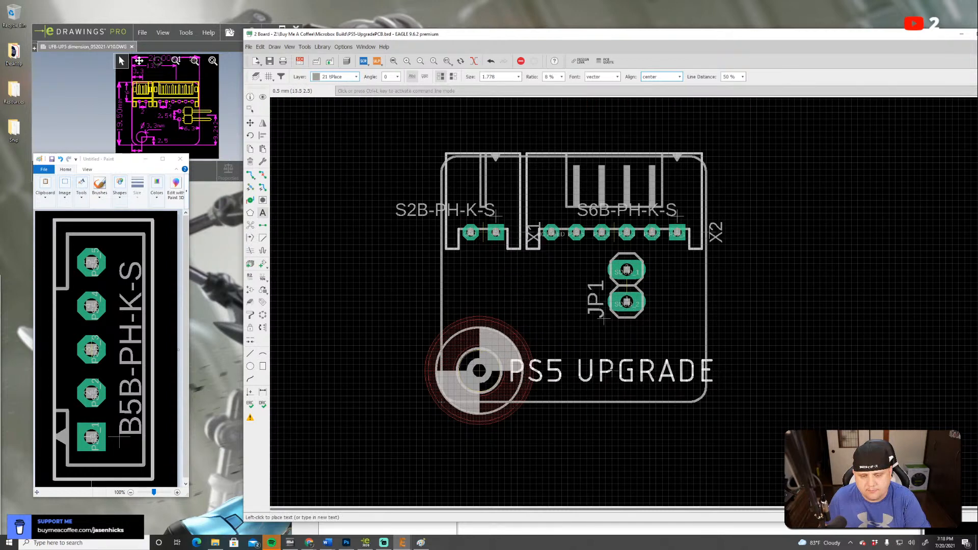
Set the text size to 1.27 mm and place PS5 UPGRADE below JP1, beside the mounting hole, at about (14, 4) mm
click(517, 77)
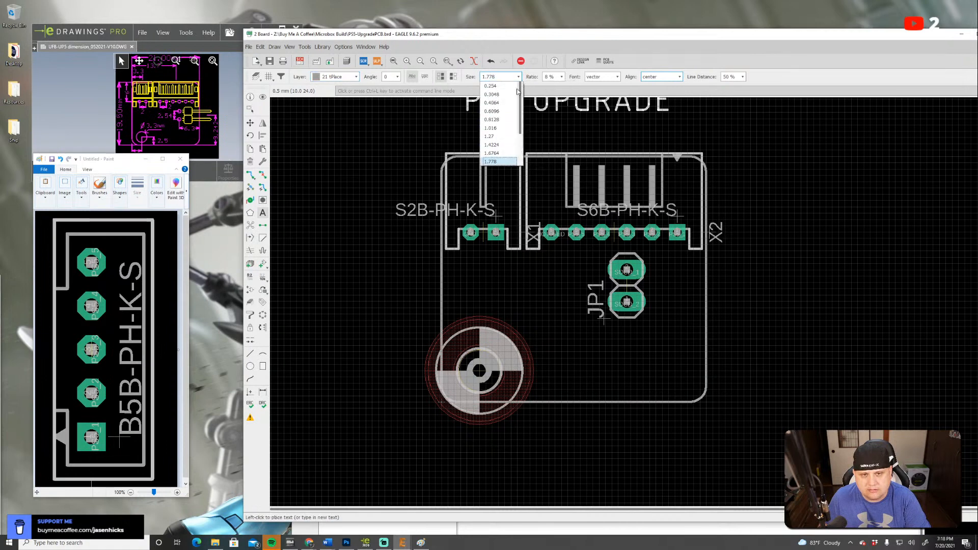
click(499, 144)
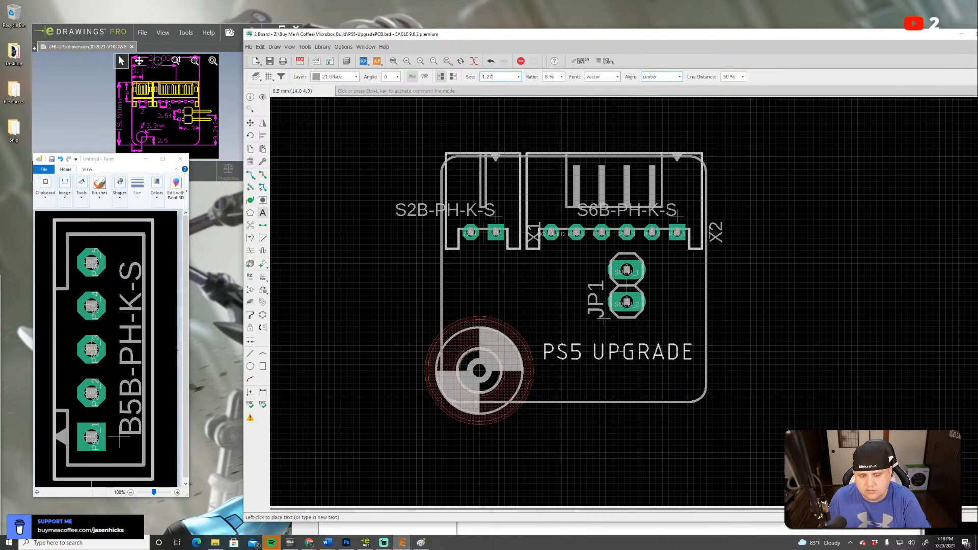
click(618, 351)
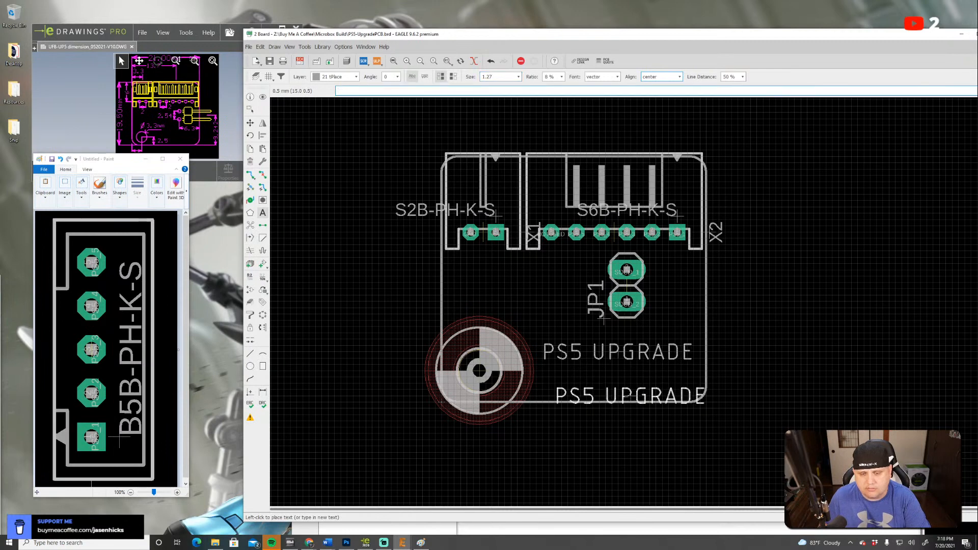
key(Escape)
key(Escape)
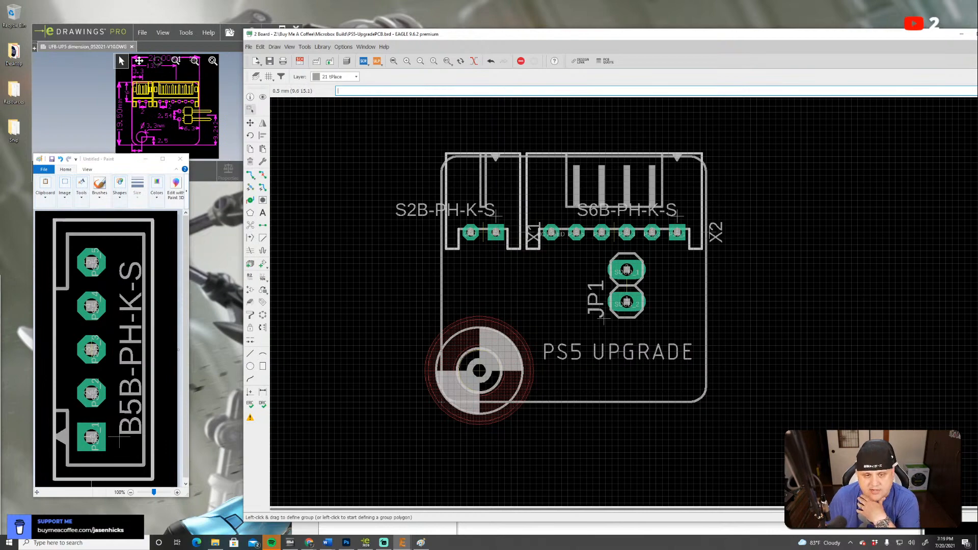
Start saving the board as a design block, describing it as a Brook PS5 Upgrade Board, with the author's name and specs provided by Brook
click(249, 46)
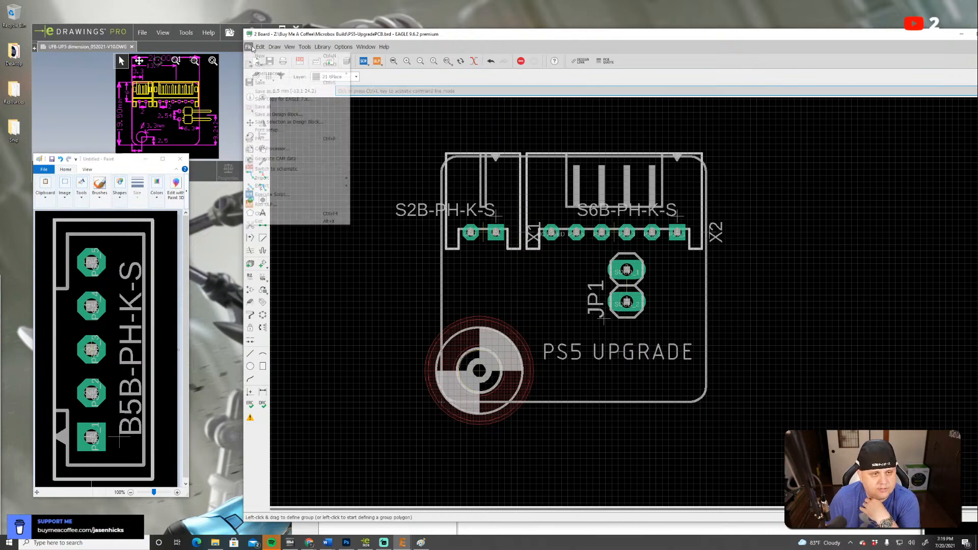
click(276, 115)
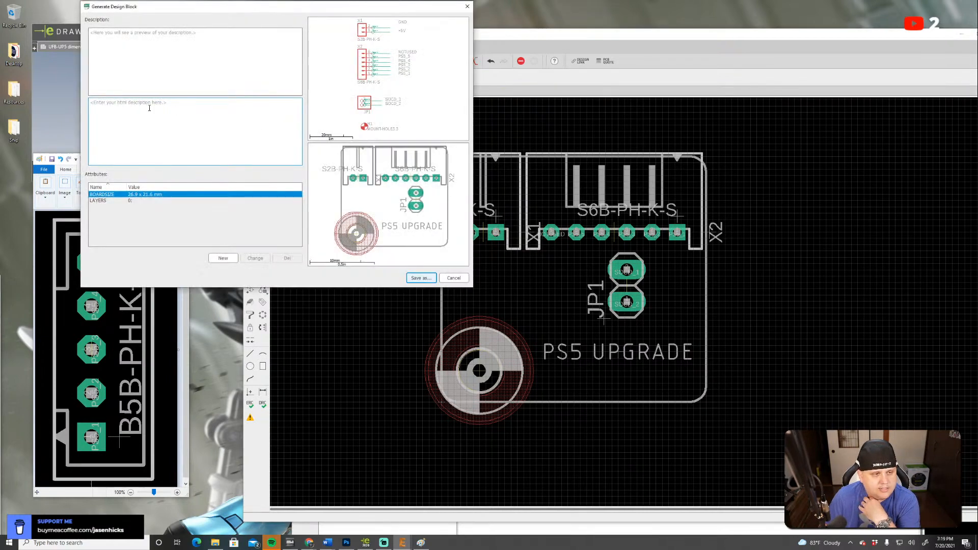
text(Broo)
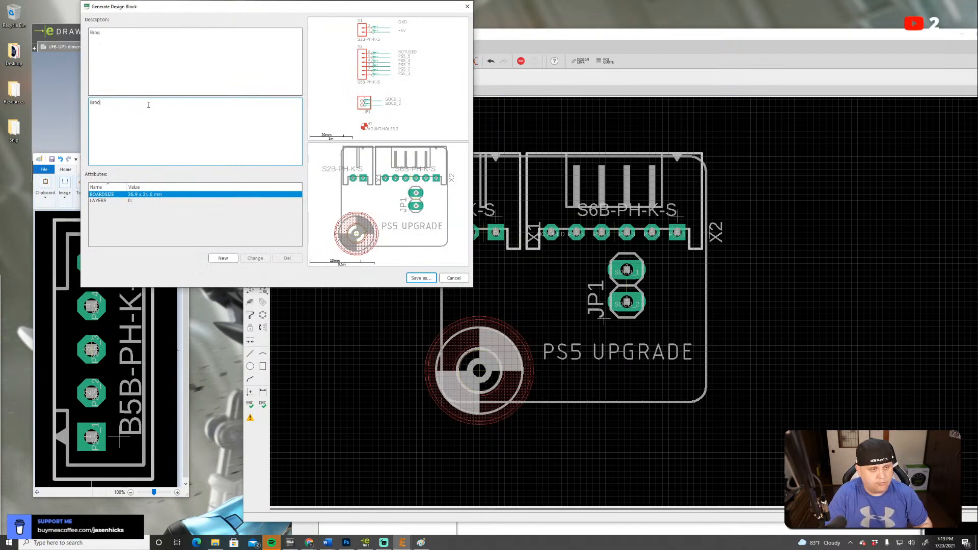
text(k PS5 Upgrae)
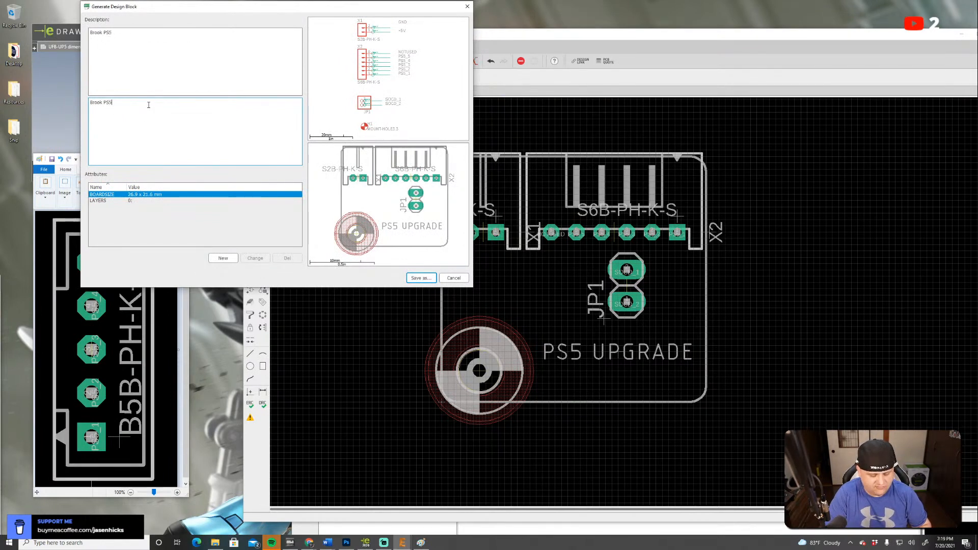
key(BackSpace)
text(de Board. Design B)
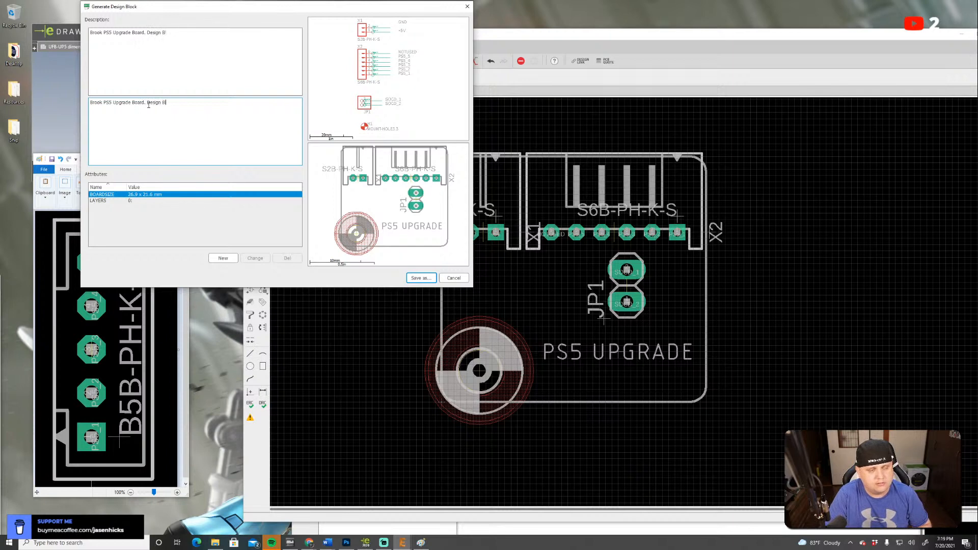
text(sen Hicks. )
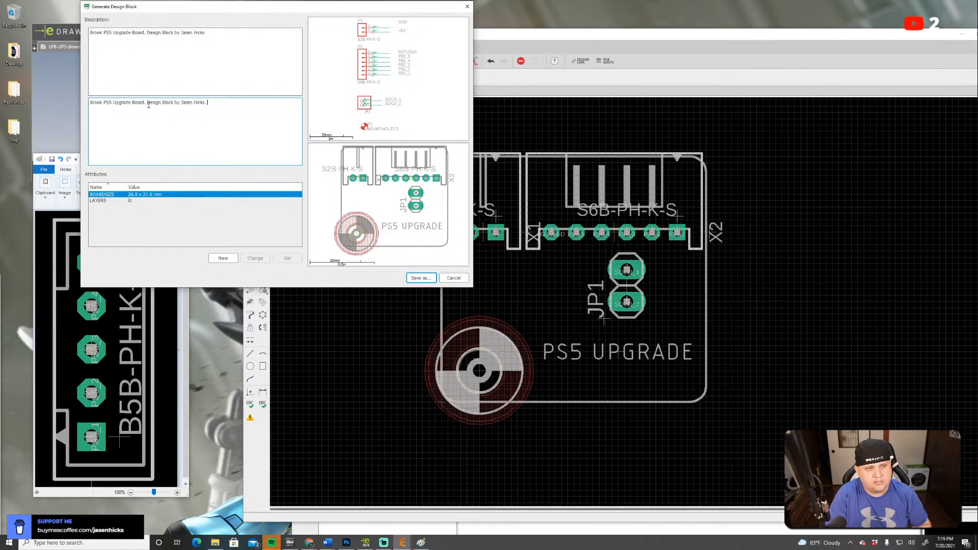
text(Dimensions and Specs)
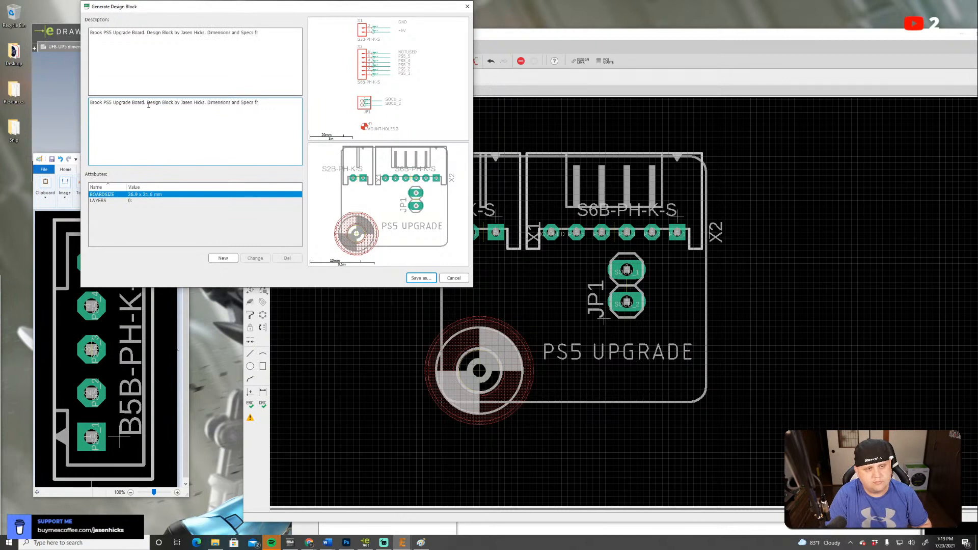
text( provided by)
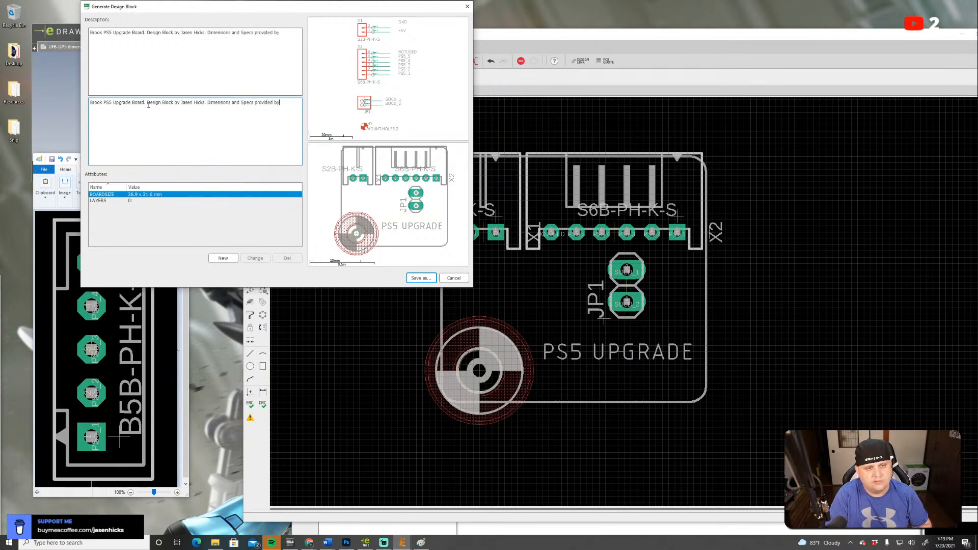
text( Brook.)
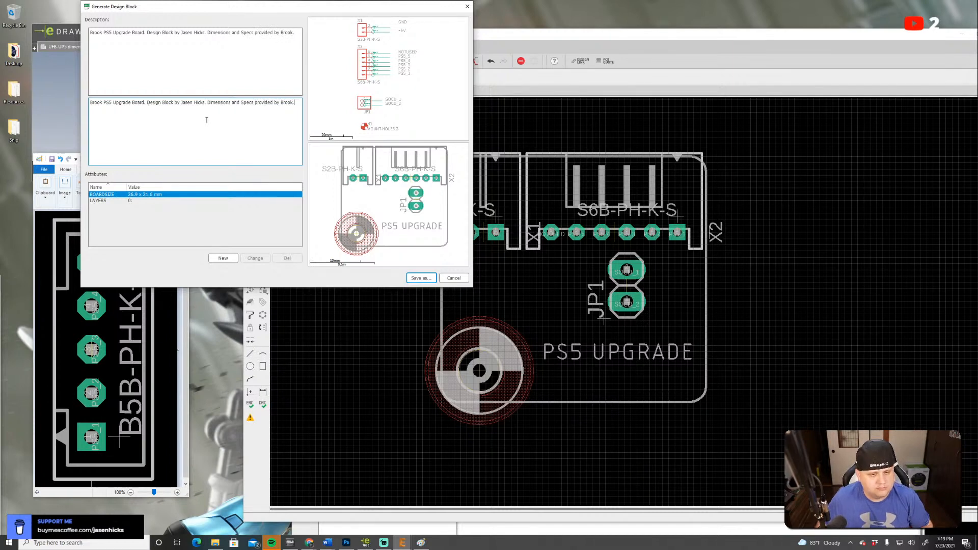
Save the design block as brook-ufb-ps5upgrade-designblock in the design blocks folder
click(420, 278)
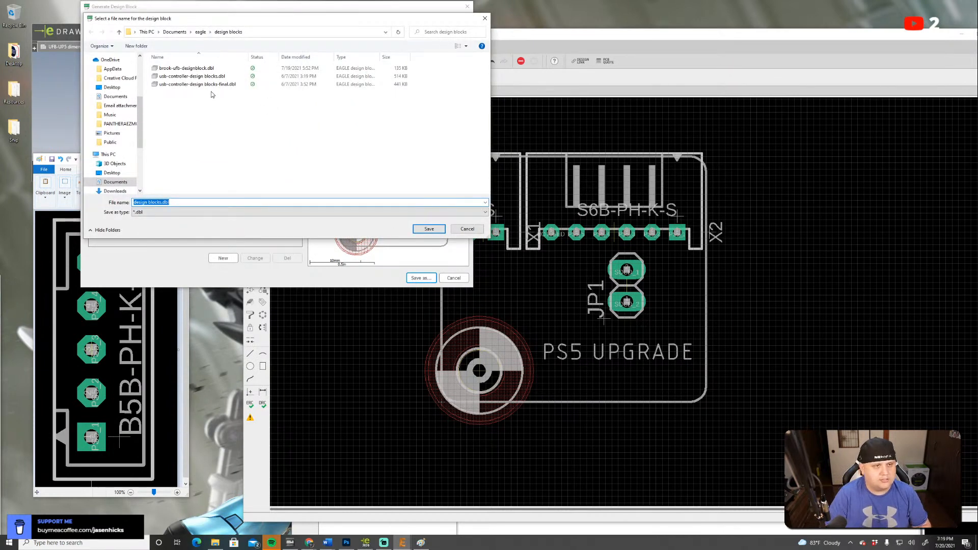
text(brook0u)
key(BackSpace)
key(BackSpace)
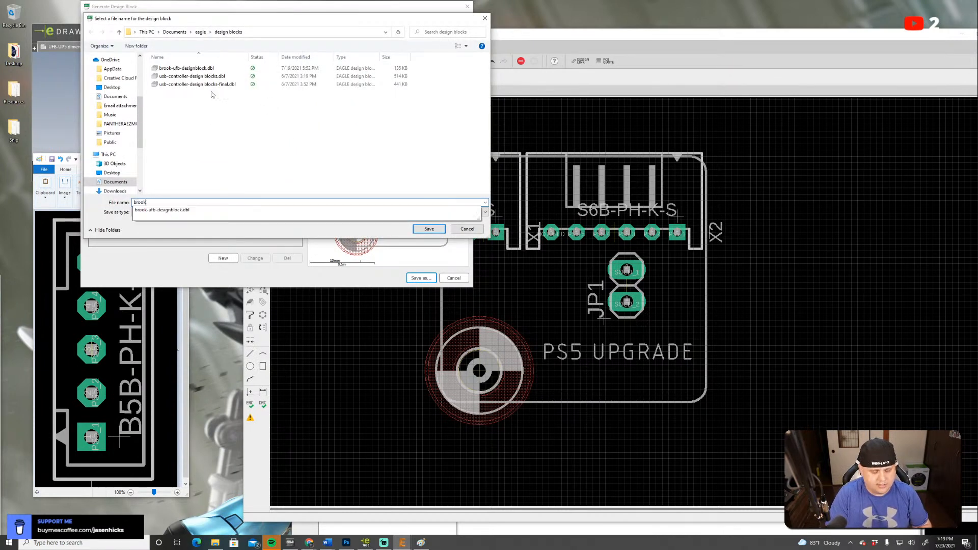
text(-ufb-ps5upgrade-designblock)
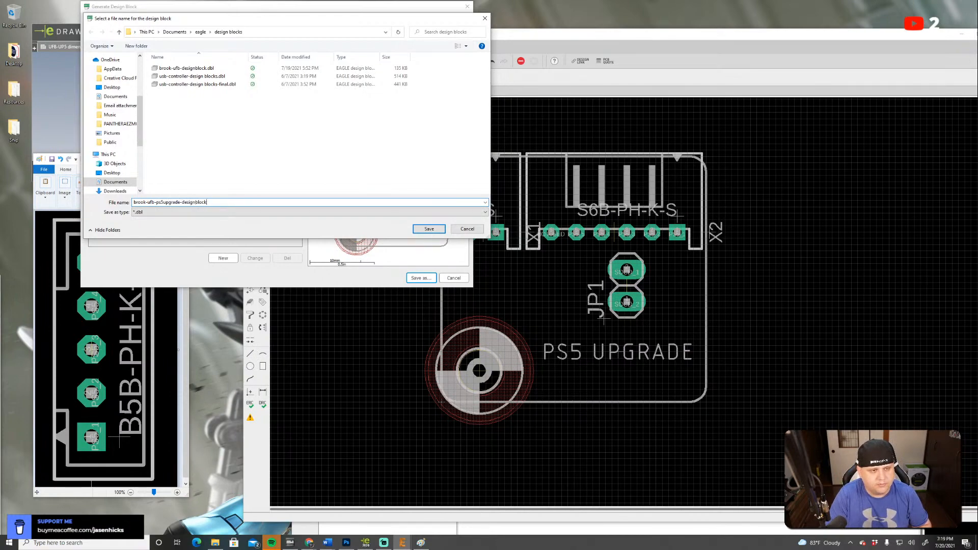
key(Return)
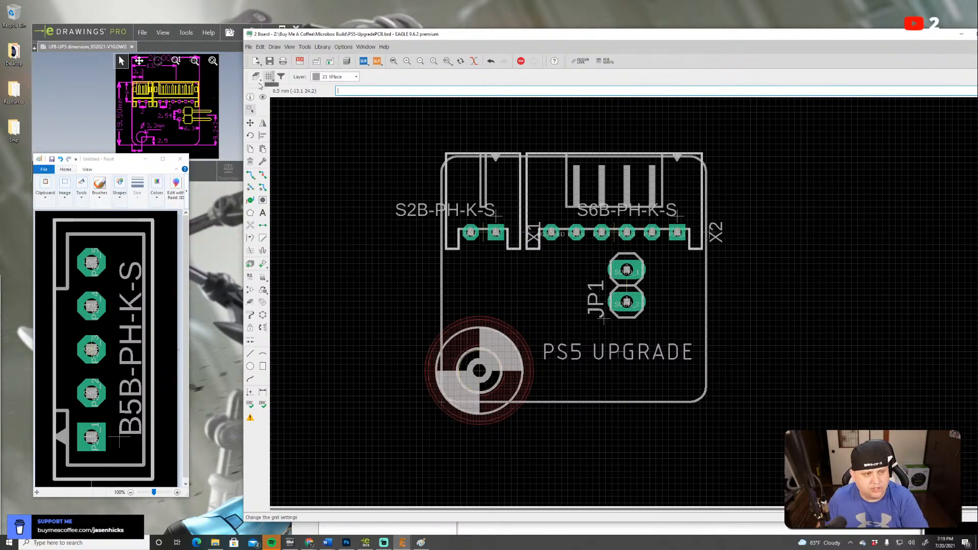
Close the Paint and eDrawings reference windows and reposition the board window on the desktop
click(145, 159)
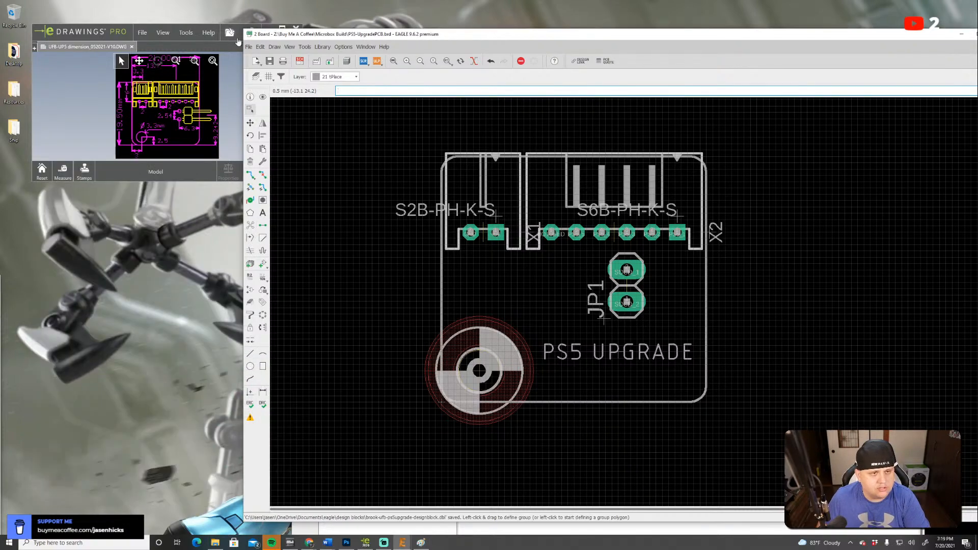
drag(372, 34, 375, 52)
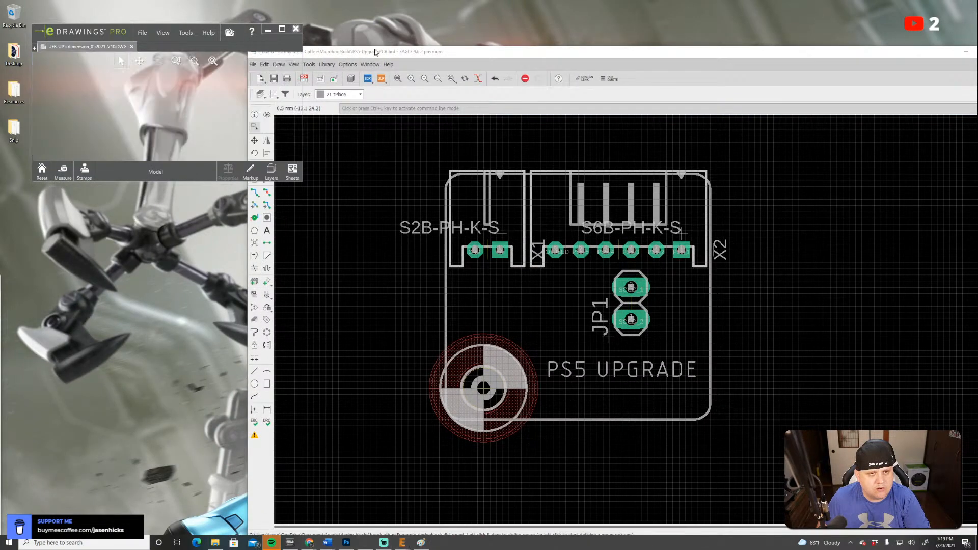
click(296, 29)
drag(436, 53, 397, 19)
Save the PS5-UpgradePCB board and shift its window aside to reach the schematic
click(215, 30)
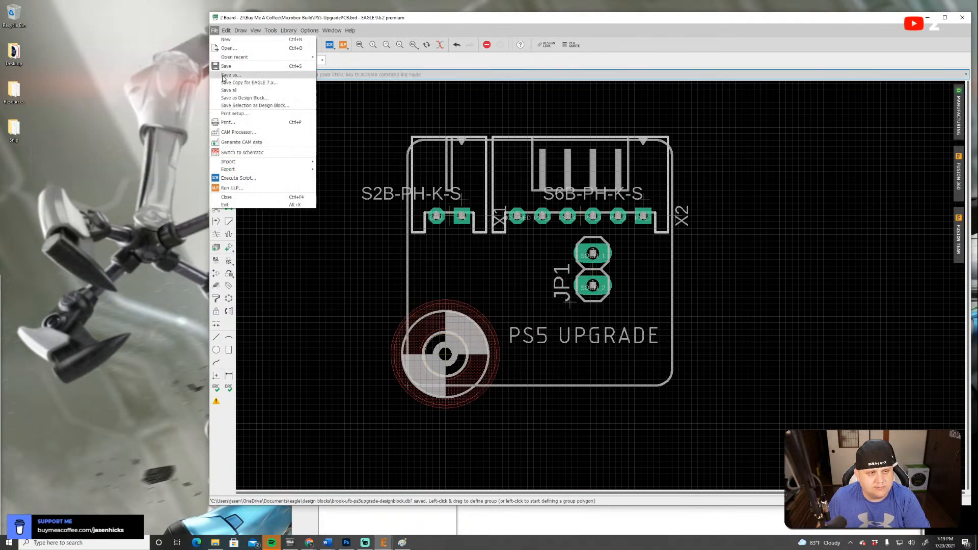
click(224, 72)
drag(606, 17, 442, 30)
Start a new schematic from the PS5-UpgradePCB schematic window and close the PS5-UpgradePCB board
click(882, 299)
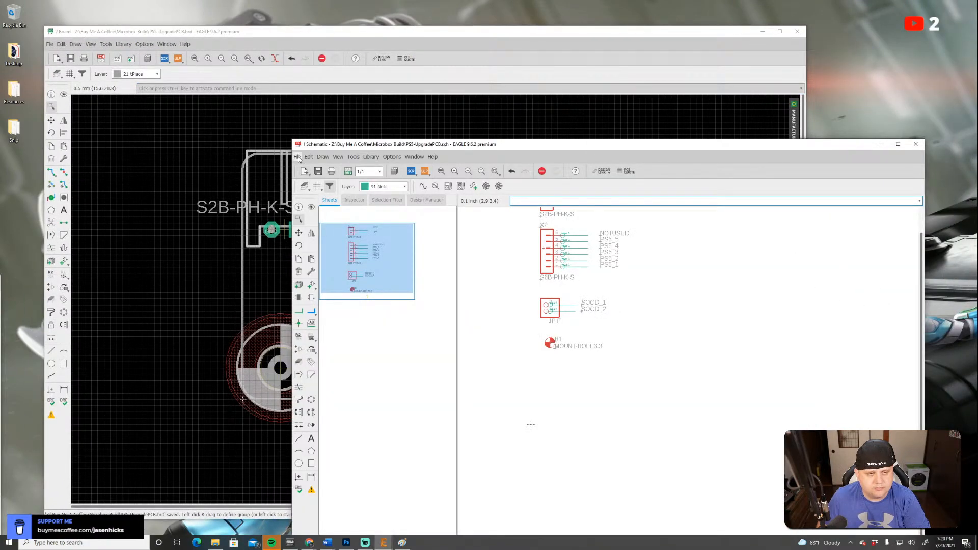
click(306, 171)
click(311, 184)
click(311, 179)
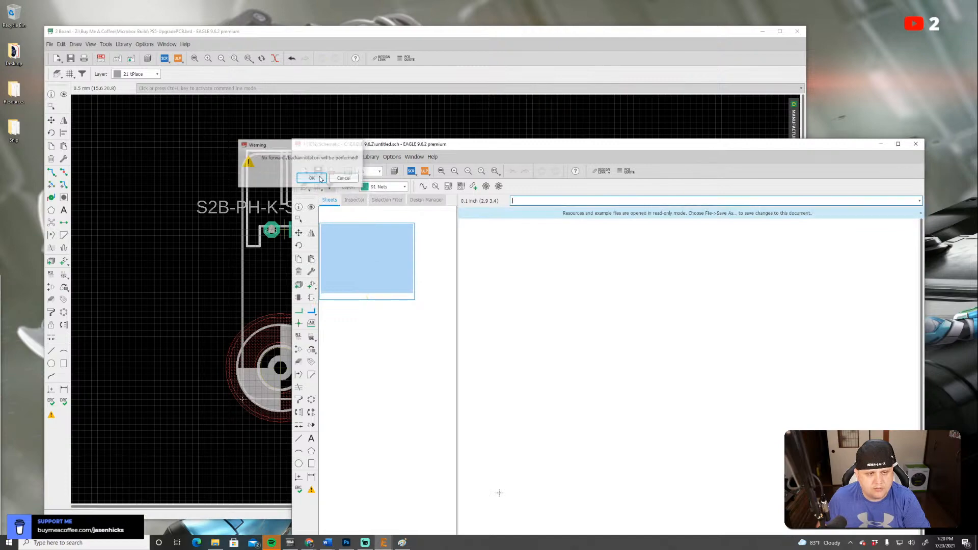
click(798, 32)
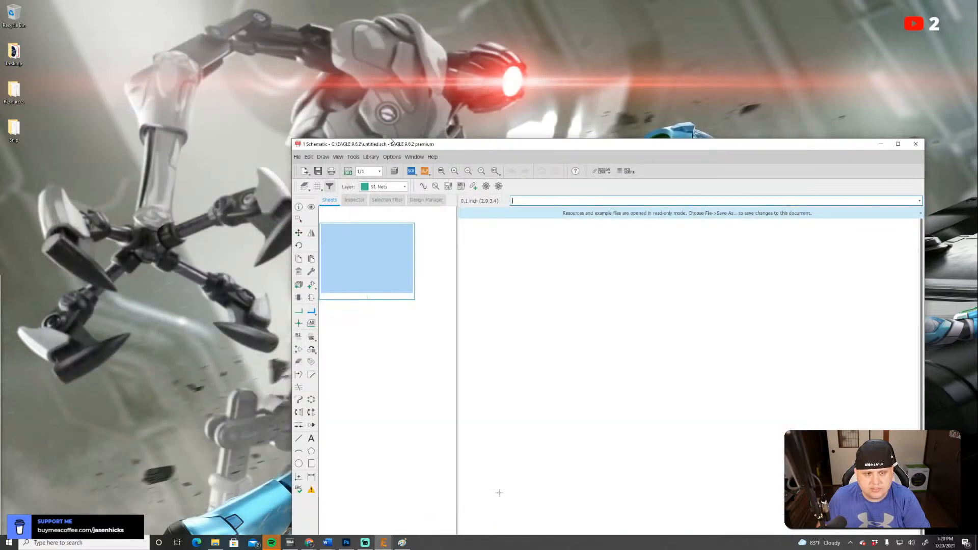
Create an empty board from the new untitled schematic and arrange the two windows
click(297, 157)
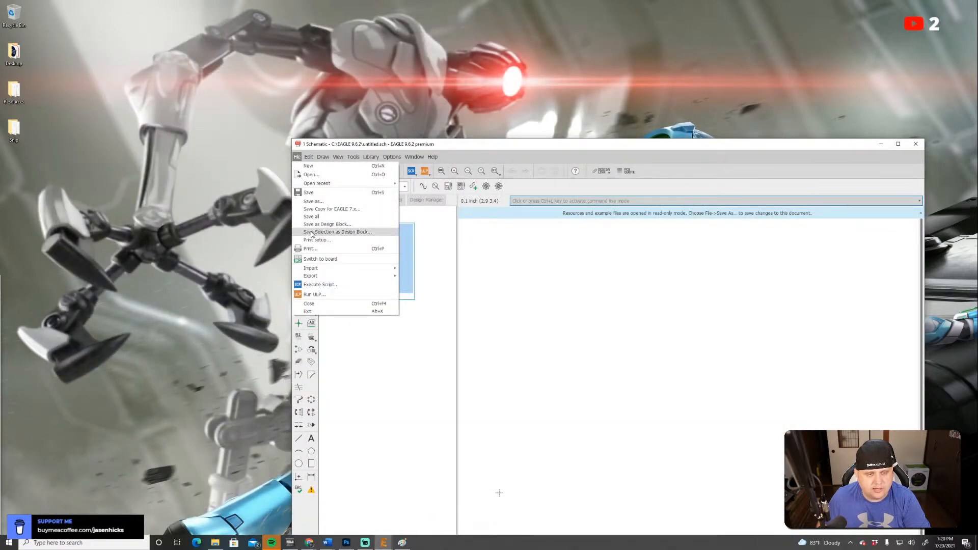
click(321, 260)
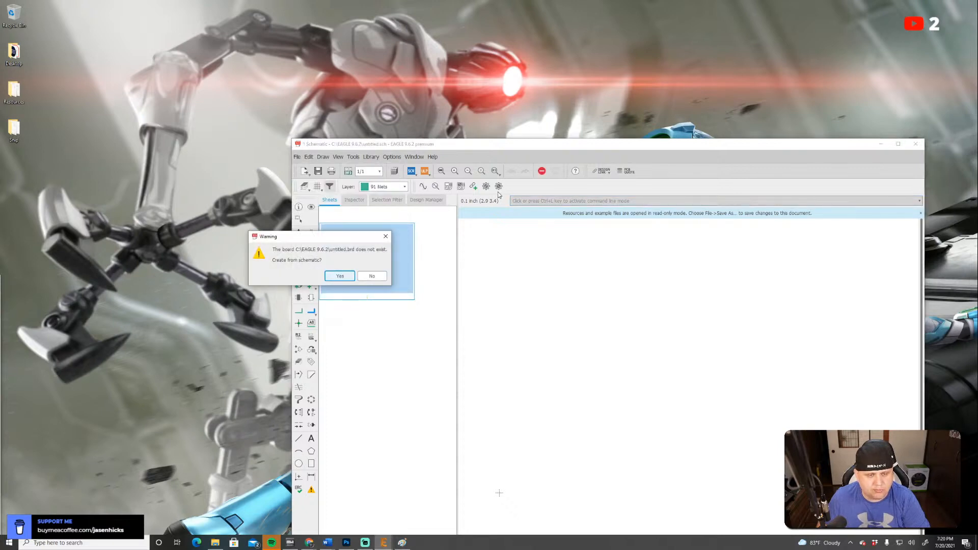
click(337, 277)
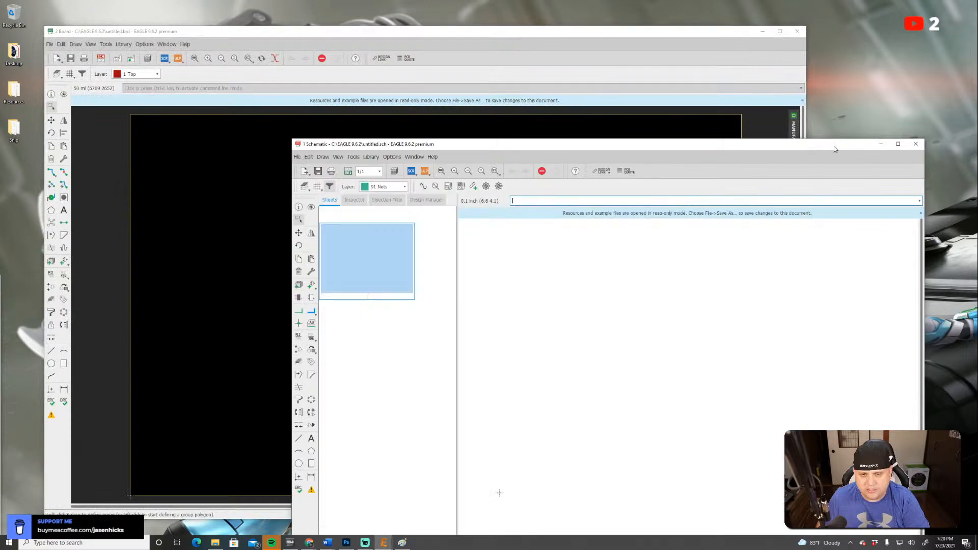
drag(780, 148, 804, 62)
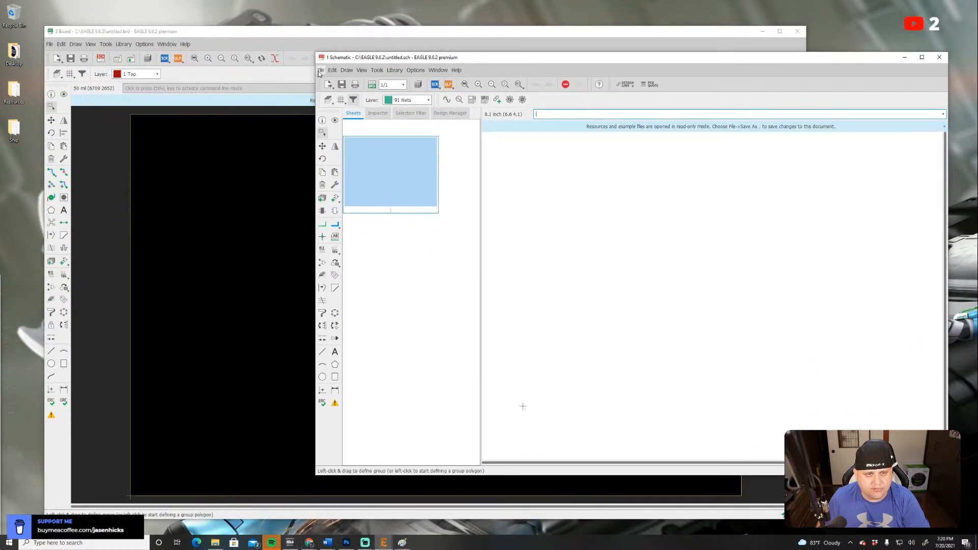
Insert the brook-ufb-ps5upgrade-designblock design block into the empty schematic
click(322, 199)
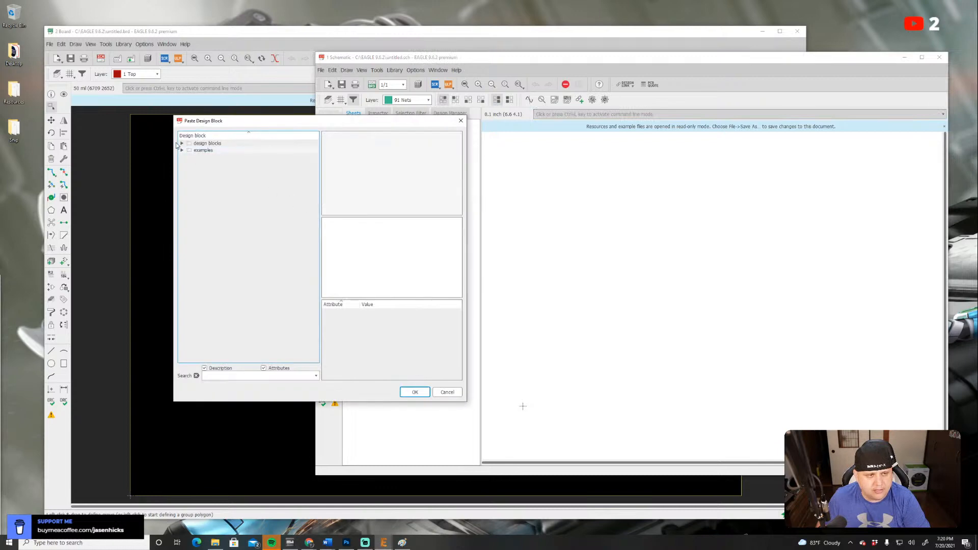
click(182, 143)
click(227, 156)
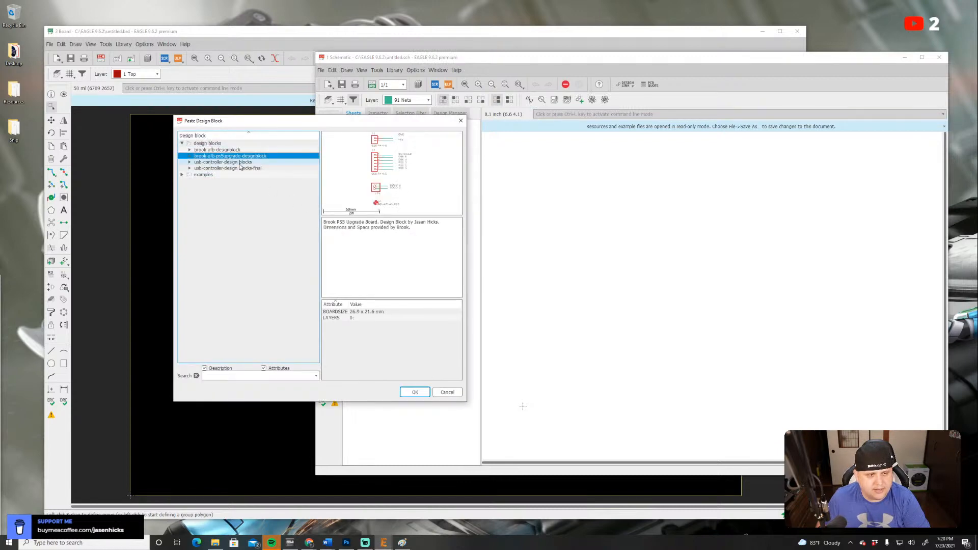
click(415, 392)
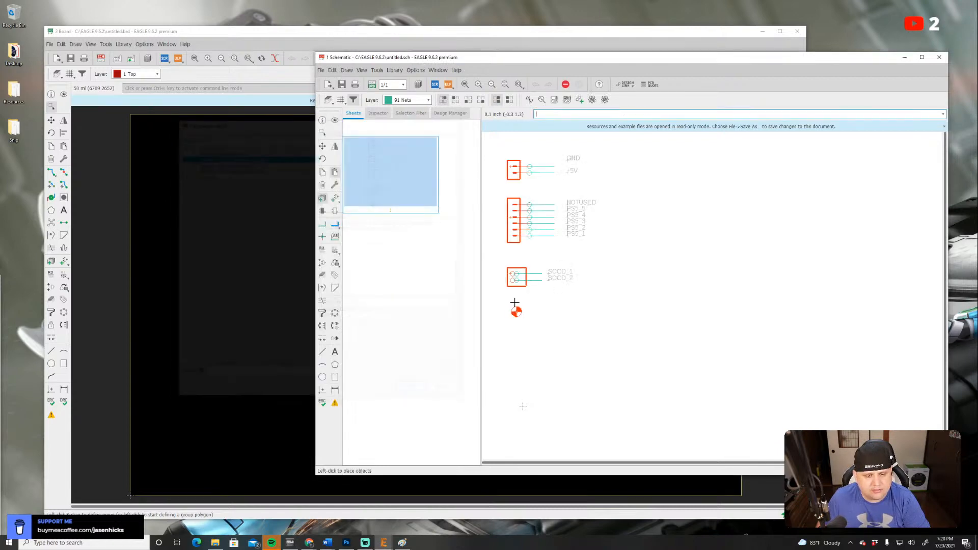
click(528, 336)
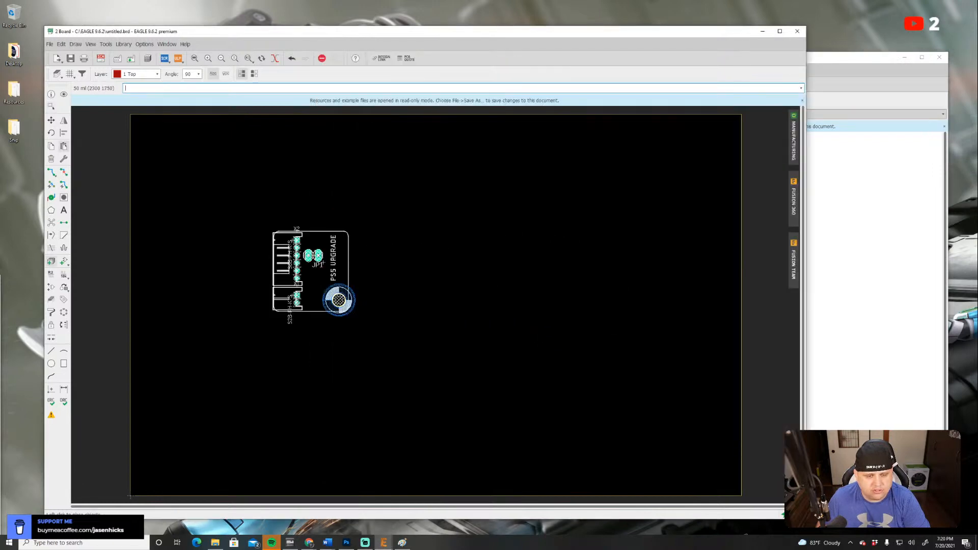
Rotate the design block to 180 degrees, place it inside the board outline's upper-right corner, and accept the listed net names
right_click(300, 371)
right_click(393, 382)
right_click(351, 331)
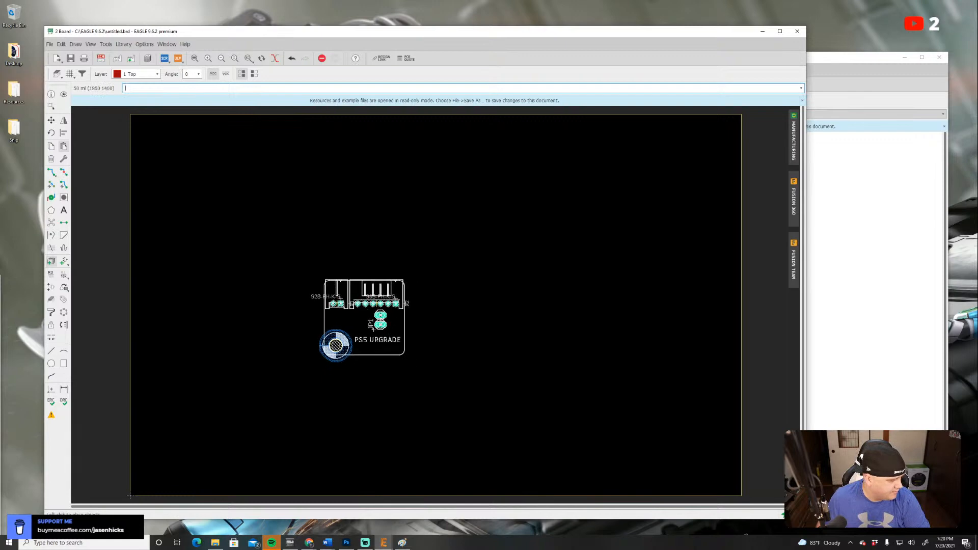
right_click(311, 352)
right_click(318, 356)
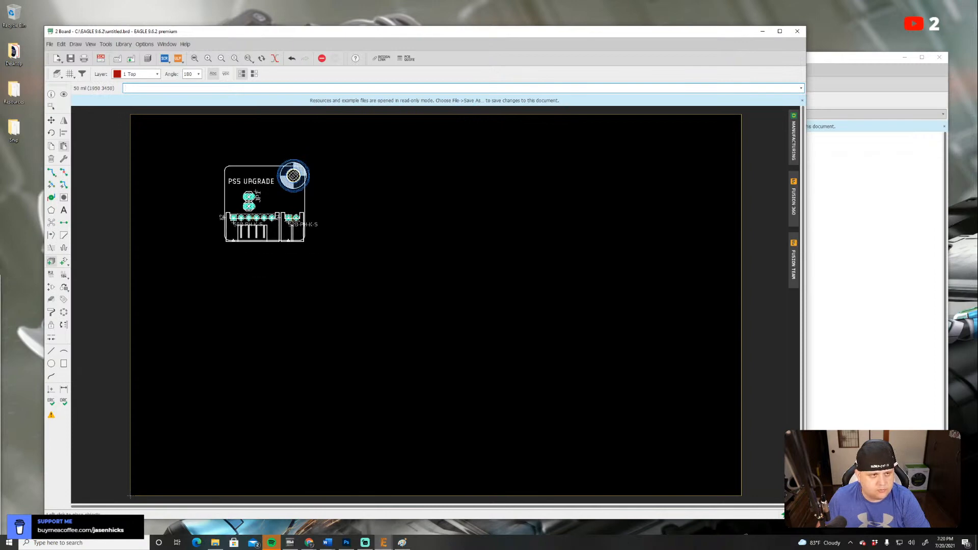
click(731, 129)
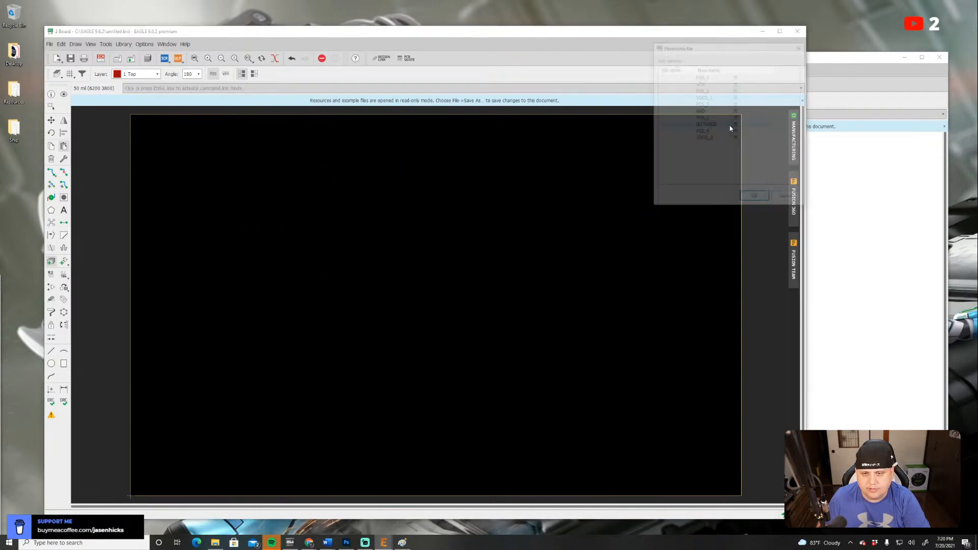
click(755, 196)
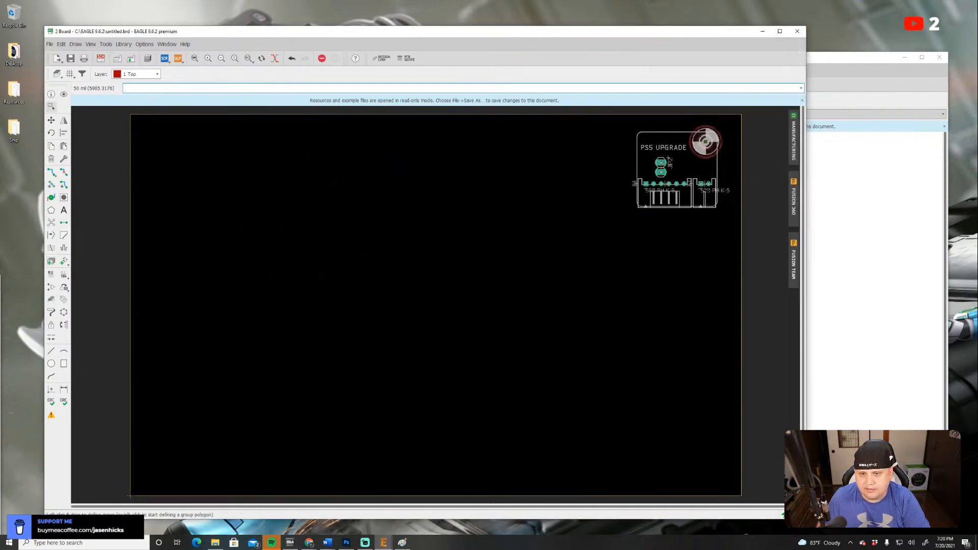
Compare the placed PS5 upgrade block's orientation with the Step2 wiring photo in the browser
scroll(706, 224, up, 2)
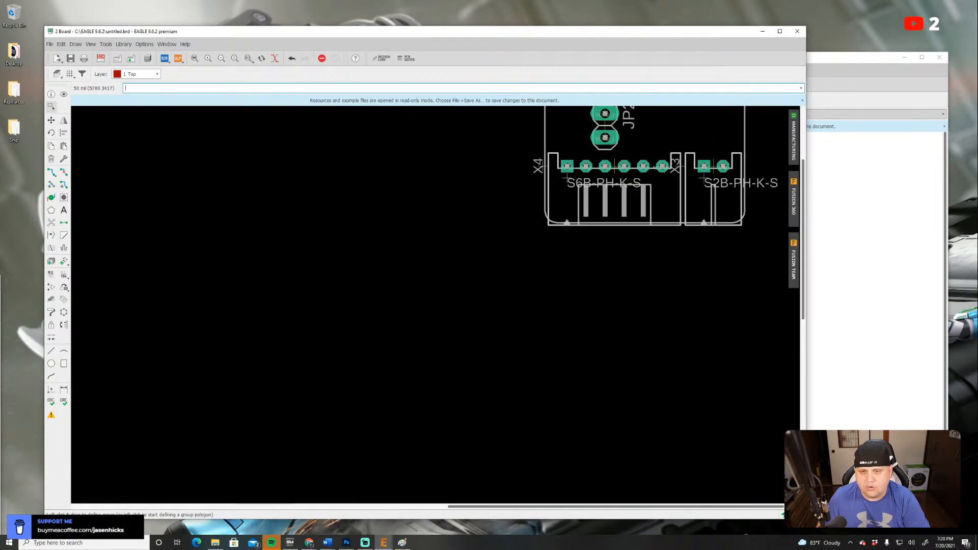
scroll(684, 137, down, 1)
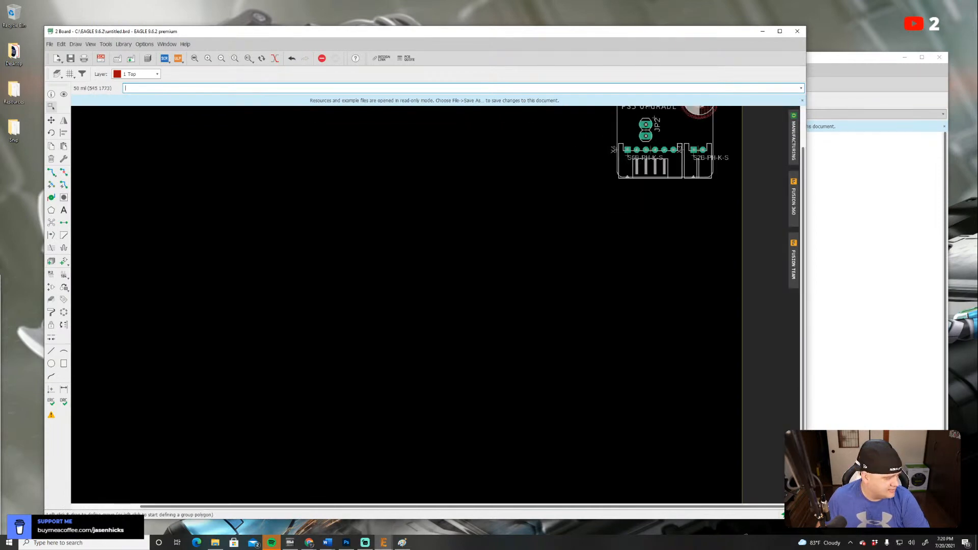
drag(0, 284, 243, 76)
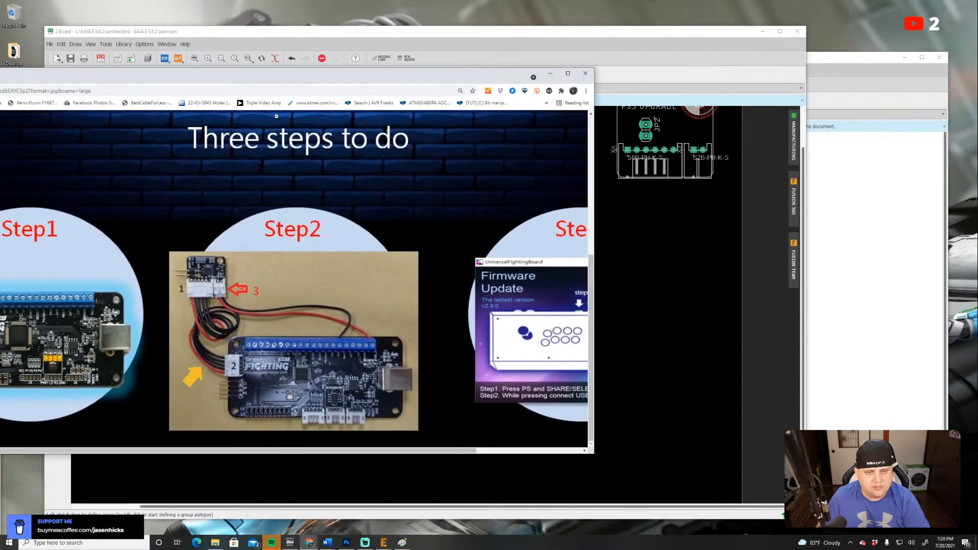
click(433, 35)
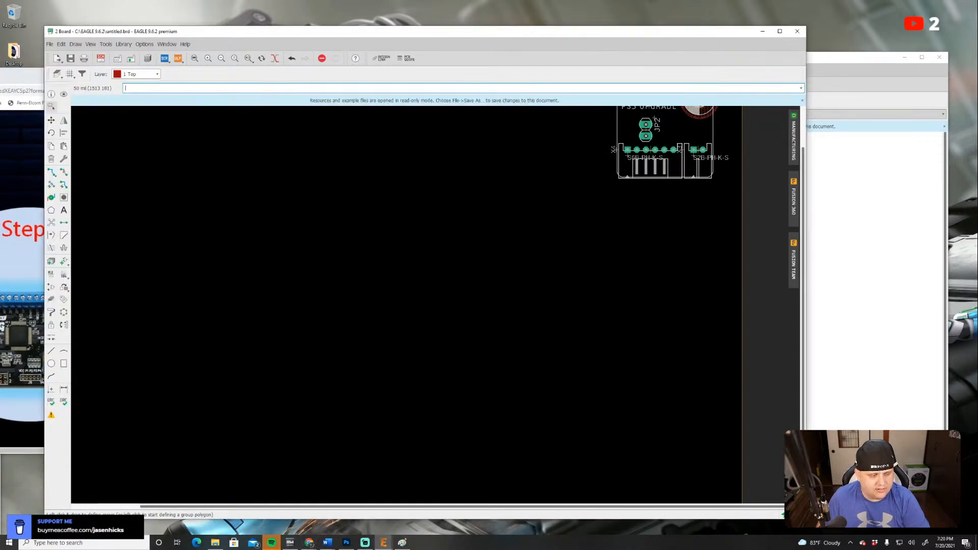
Compare the placed block's S6B-PH-K-S and S2B-PH-K-S connectors side by side with the Step2 wiring photo, and maximize the board window
drag(45, 276, 584, 275)
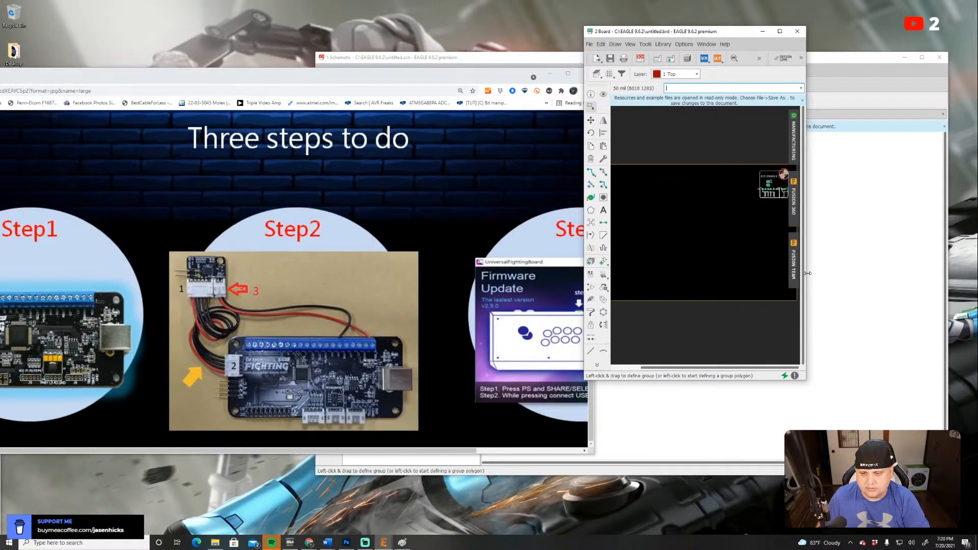
drag(807, 274, 970, 270)
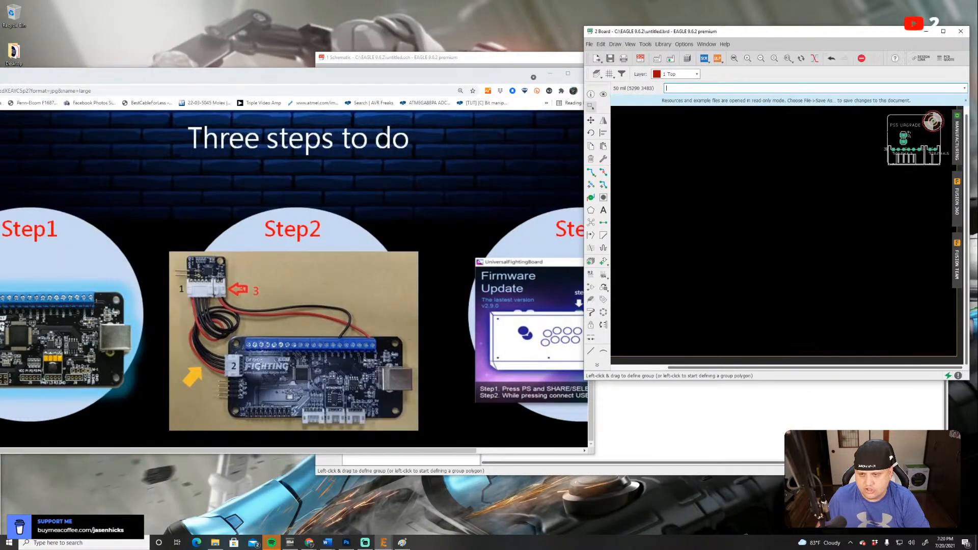
scroll(926, 145, up, 5)
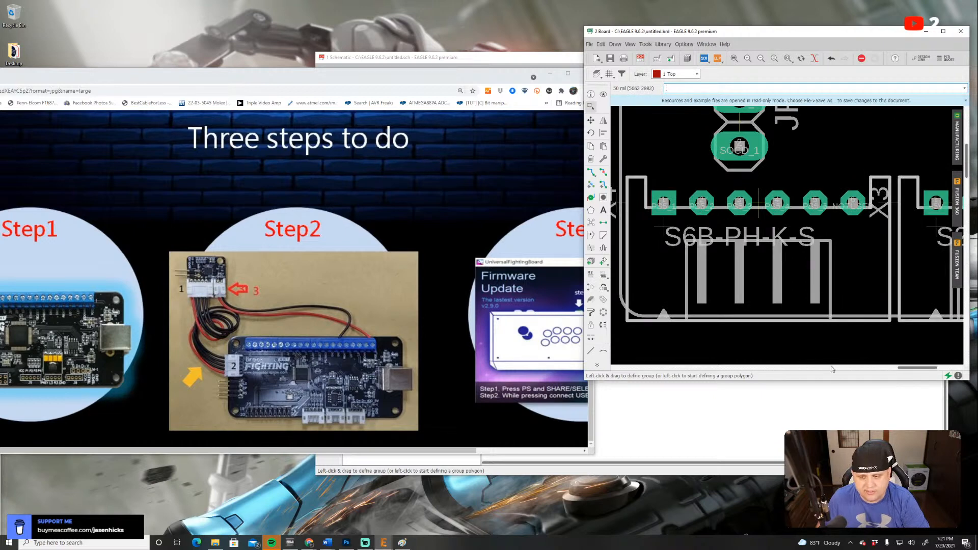
drag(905, 368, 922, 368)
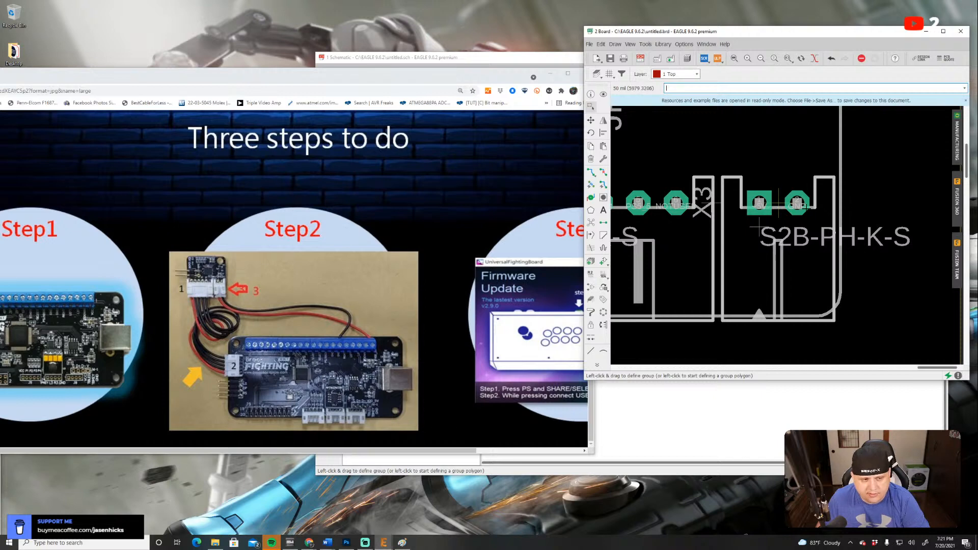
scroll(759, 225, down, 4)
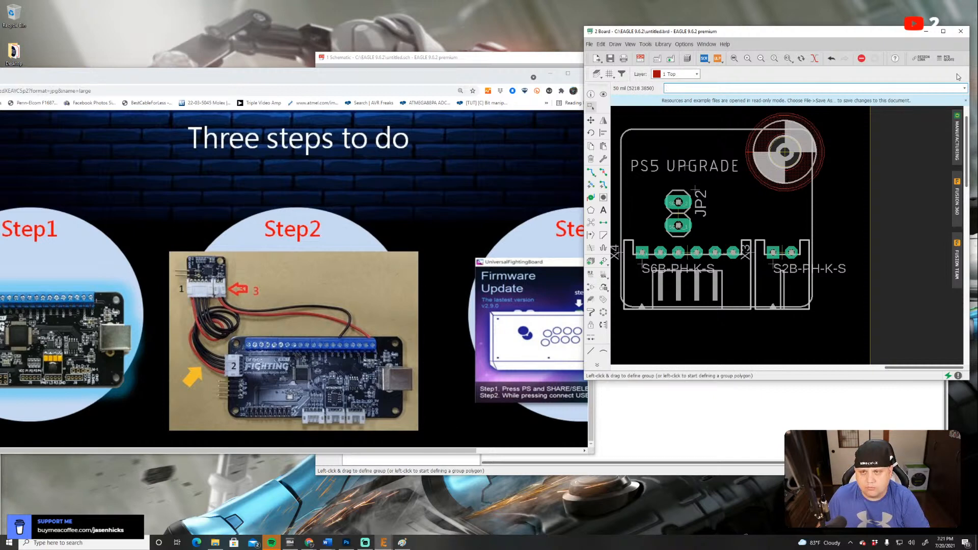
click(943, 31)
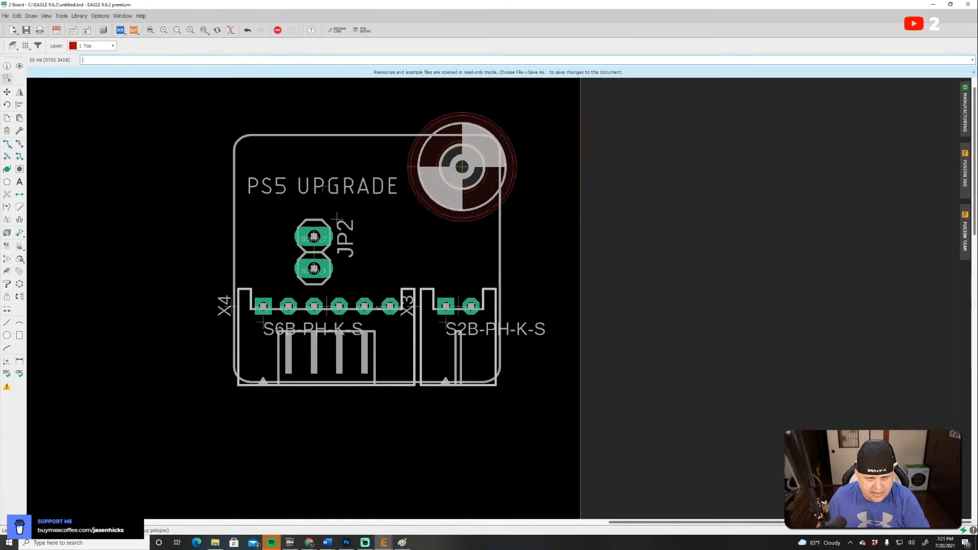